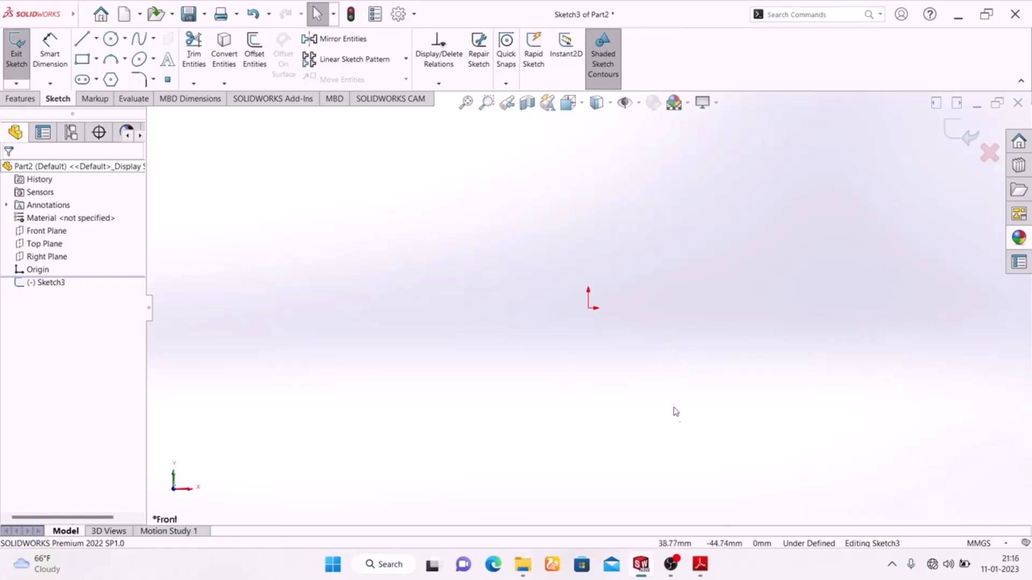
# Switch to the Exercise-01 PDF in Adobe Reader, examine the plate's views, dimensions and section A-A, and return to SOLIDWORKS
pyautogui.click(700, 564)
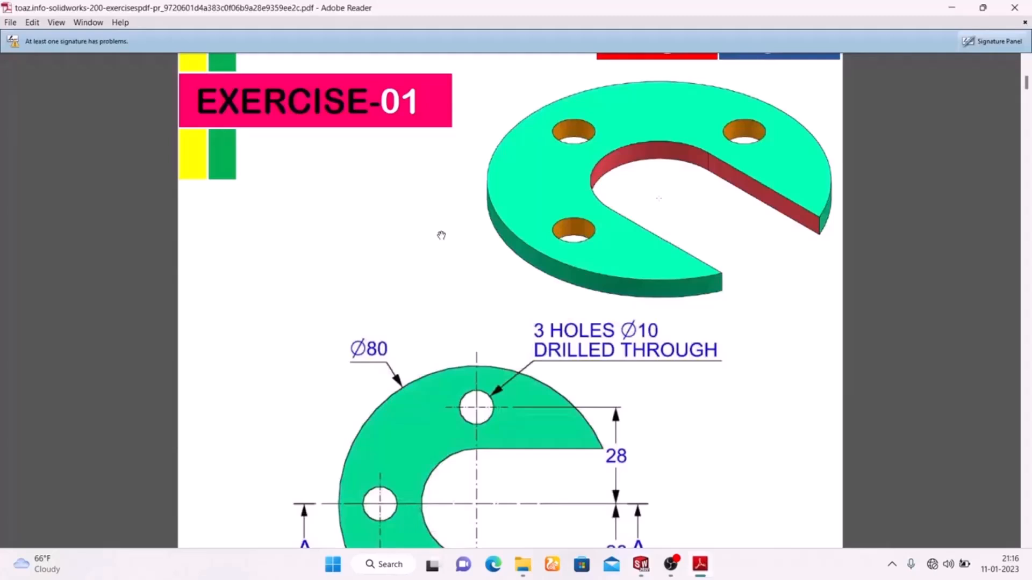
pyautogui.scroll(3, 441, 235)
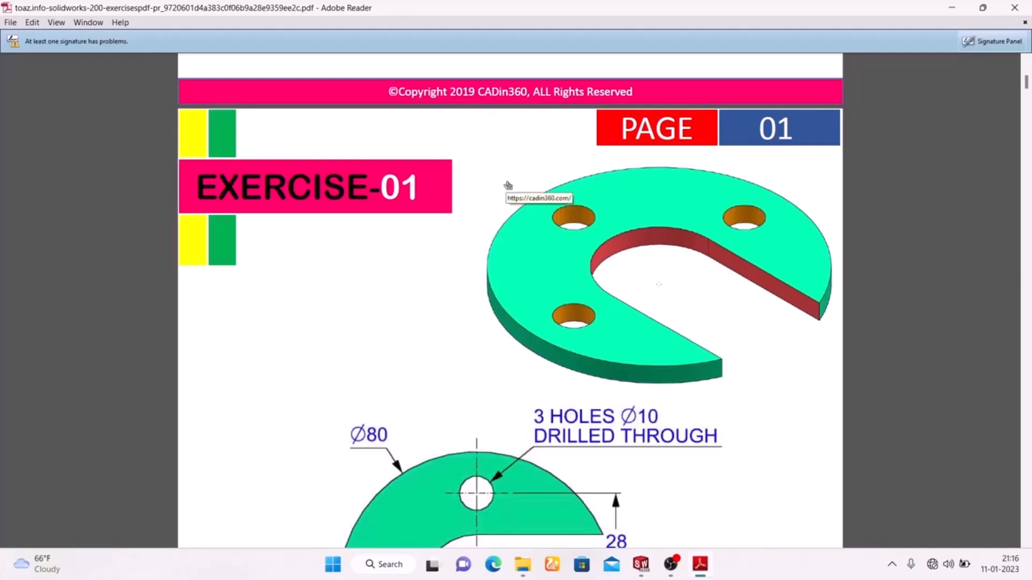
pyautogui.scroll(-3, 508, 185)
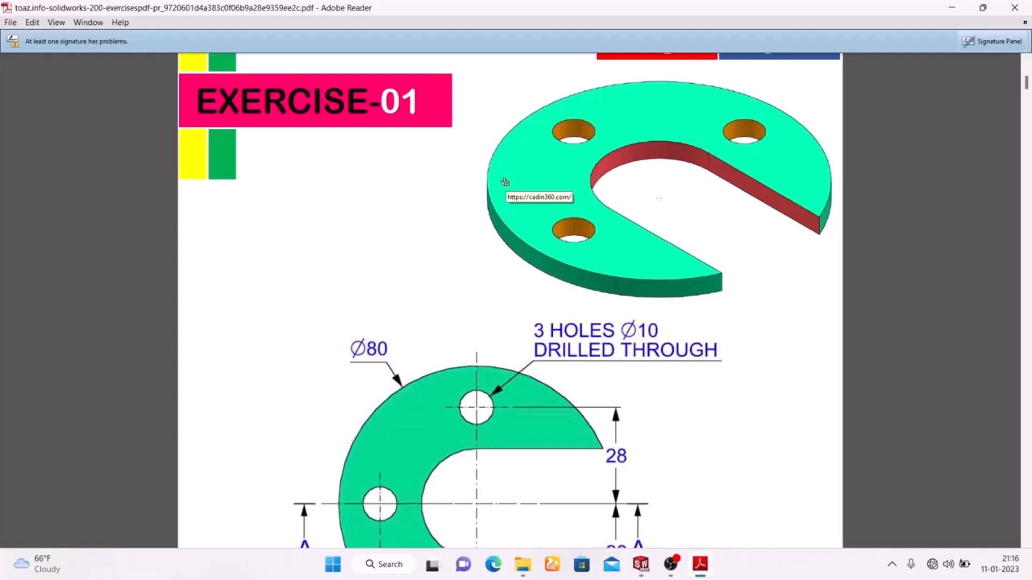
pyautogui.scroll(-6, 505, 181)
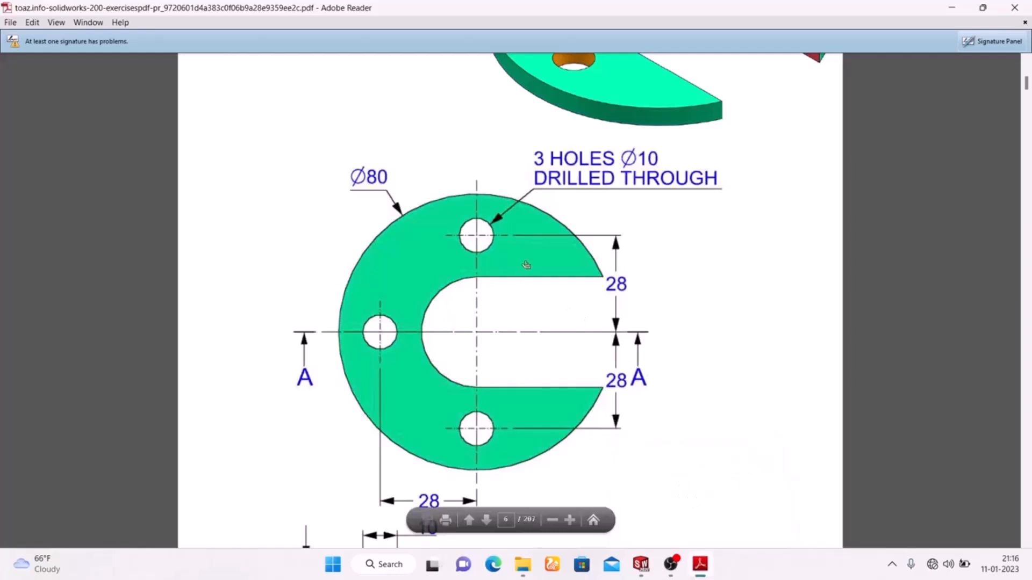
pyautogui.scroll(6, 526, 264)
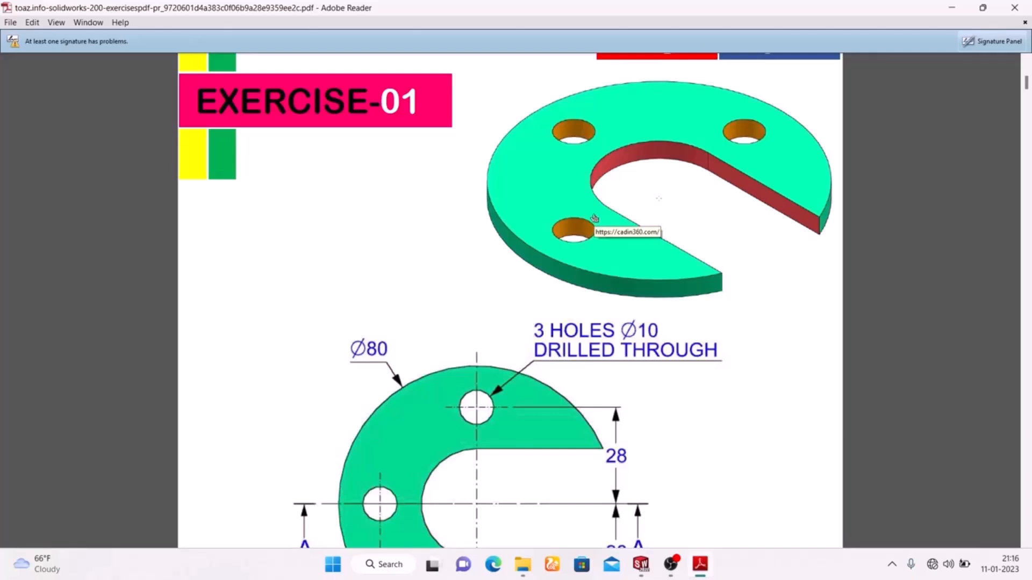
pyautogui.scroll(-6, 592, 217)
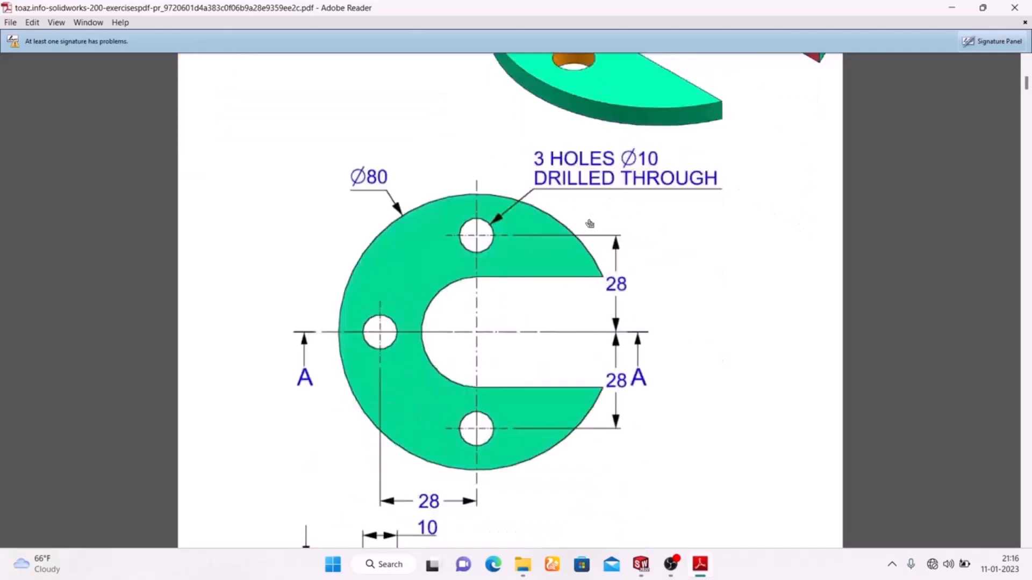
pyautogui.scroll(-3, 590, 224)
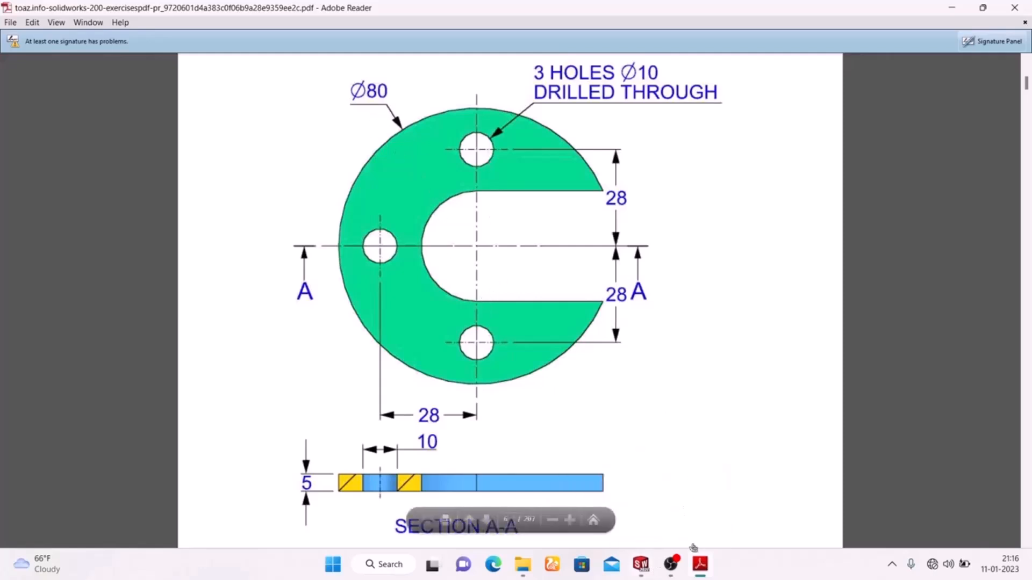
pyautogui.click(645, 565)
# Draw infinite-length vertical and horizontal construction centerlines through the sketch origin
pyautogui.click(83, 15)
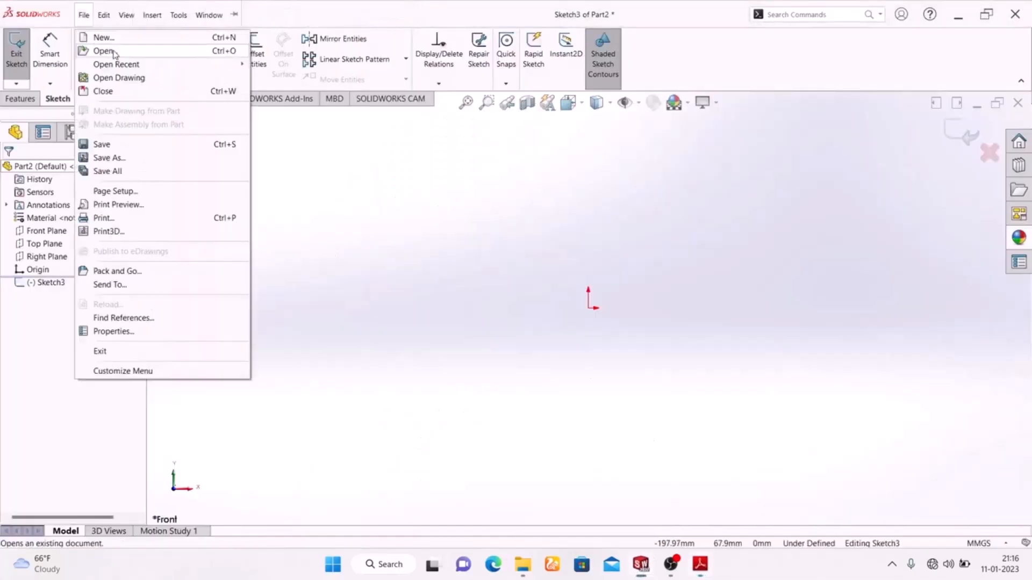
pyautogui.click(360, 211)
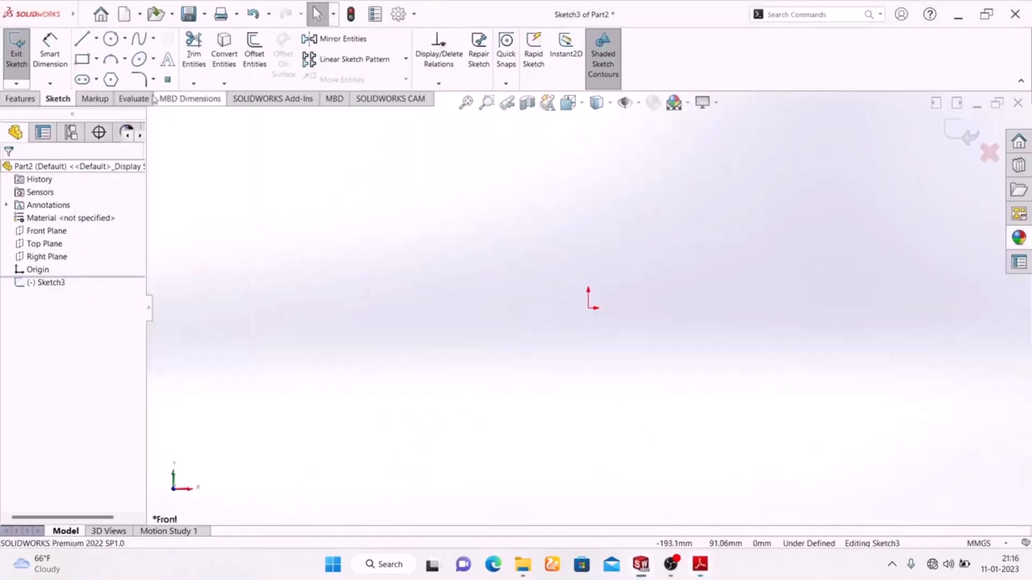
pyautogui.click(96, 38)
pyautogui.click(106, 69)
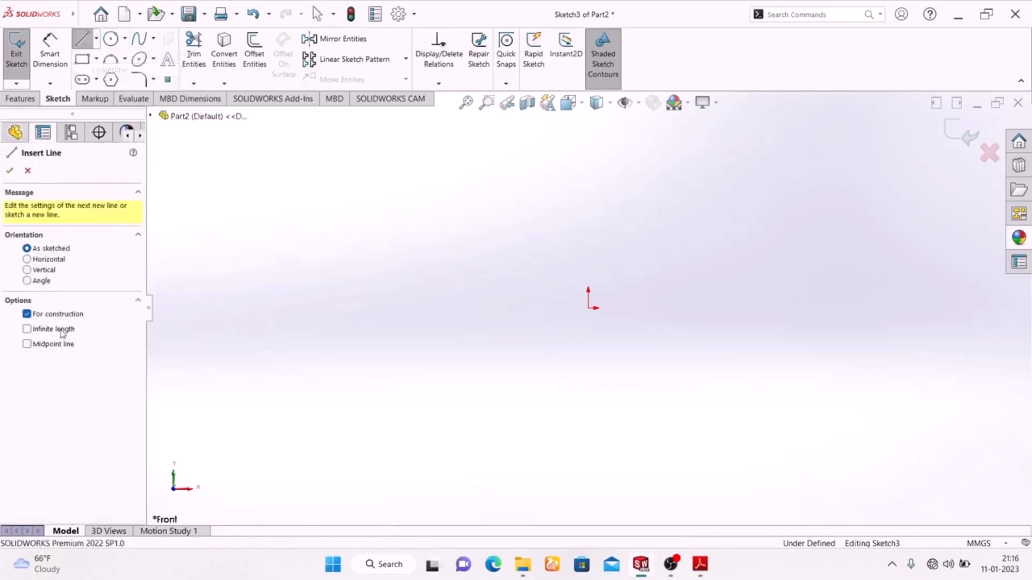
pyautogui.click(54, 330)
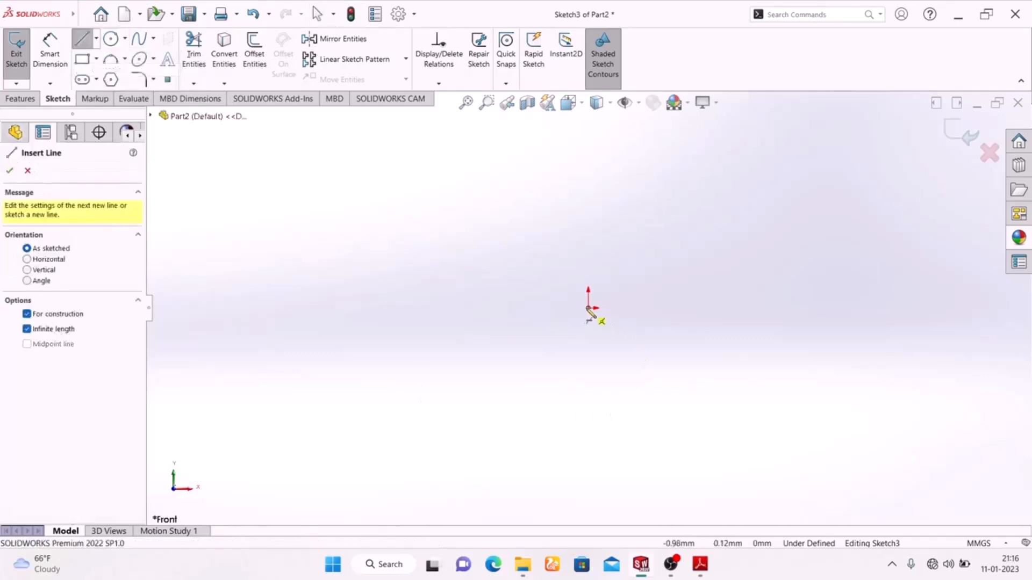
pyautogui.click(590, 309)
pyautogui.click(592, 341)
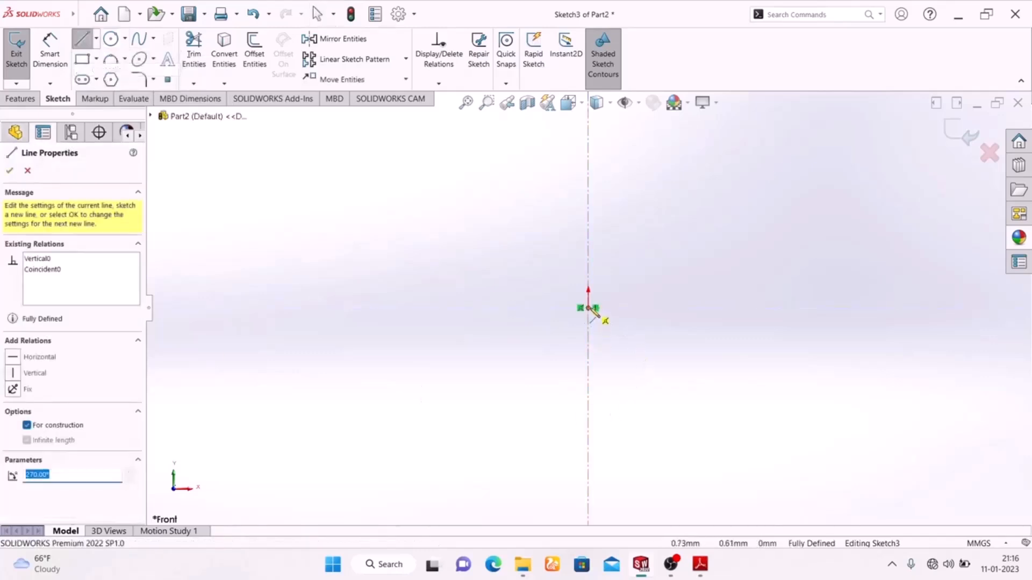
pyautogui.click(590, 308)
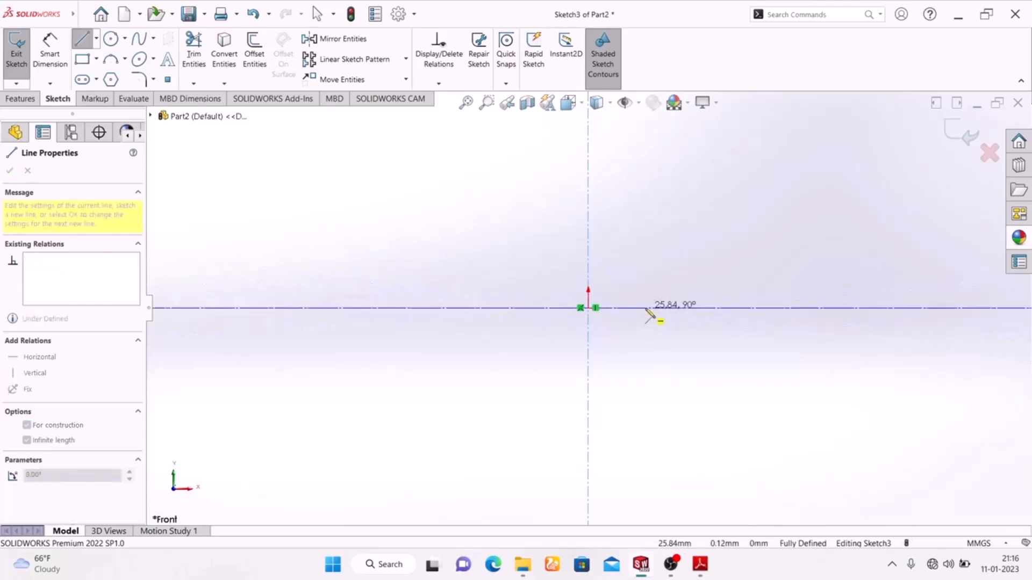
pyautogui.click(649, 316)
pyautogui.rightClick(650, 218)
pyautogui.click(662, 219)
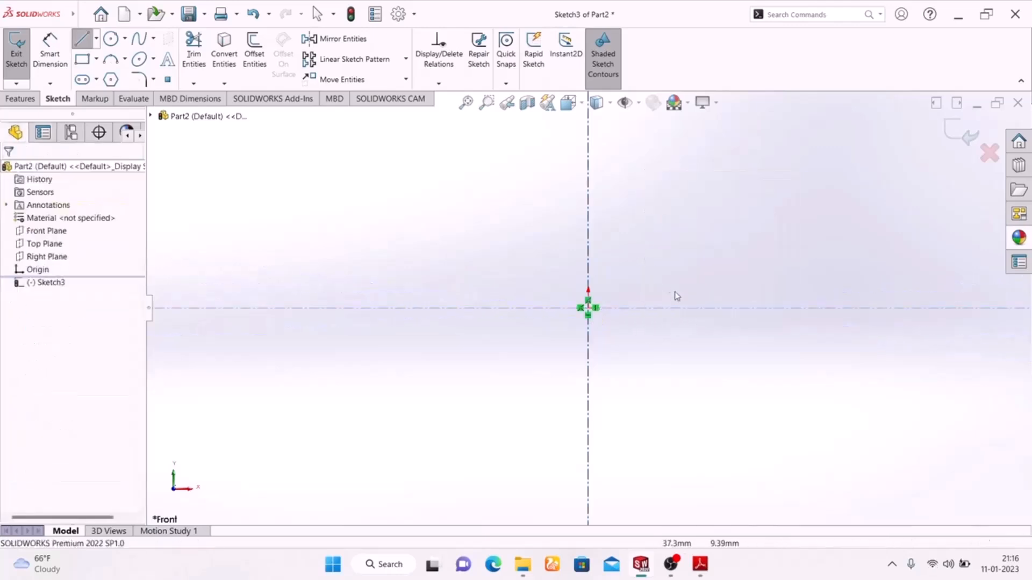
# Sketch a circle centered on the origin with a radius of about 61 mm
pyautogui.click(83, 14)
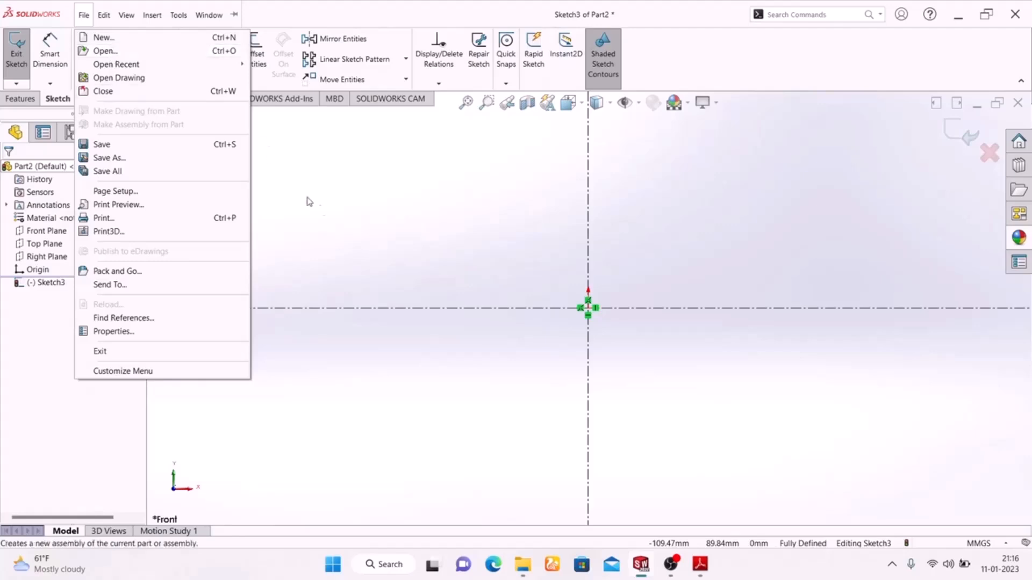
pyautogui.click(111, 38)
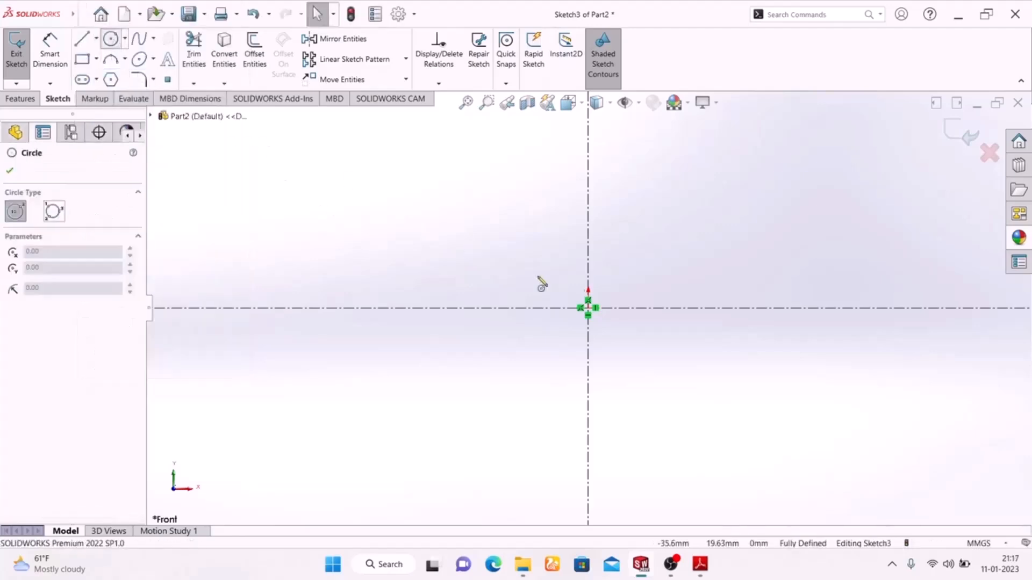
pyautogui.click(588, 308)
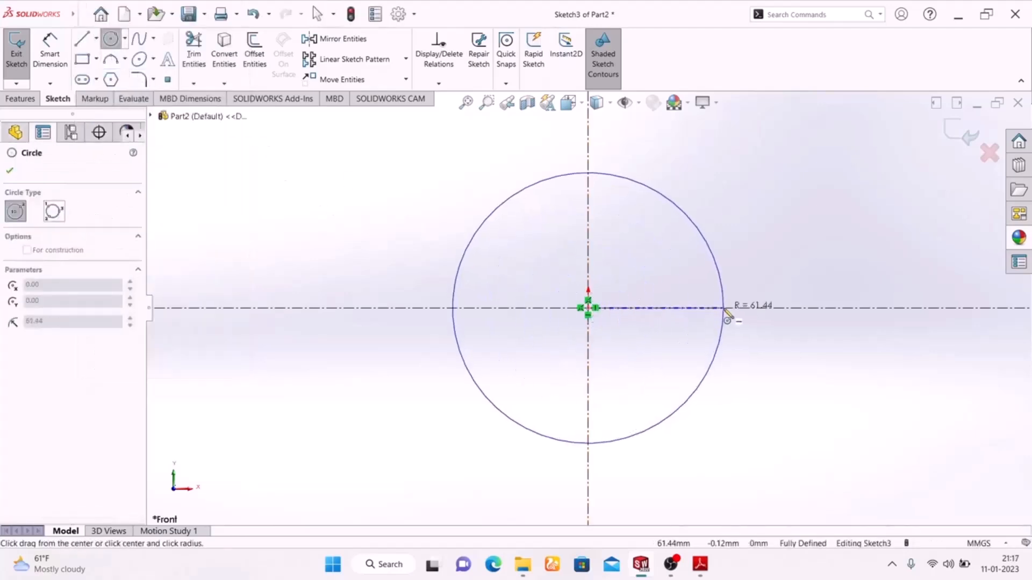
pyautogui.click(724, 310)
pyautogui.rightClick(734, 164)
pyautogui.click(760, 173)
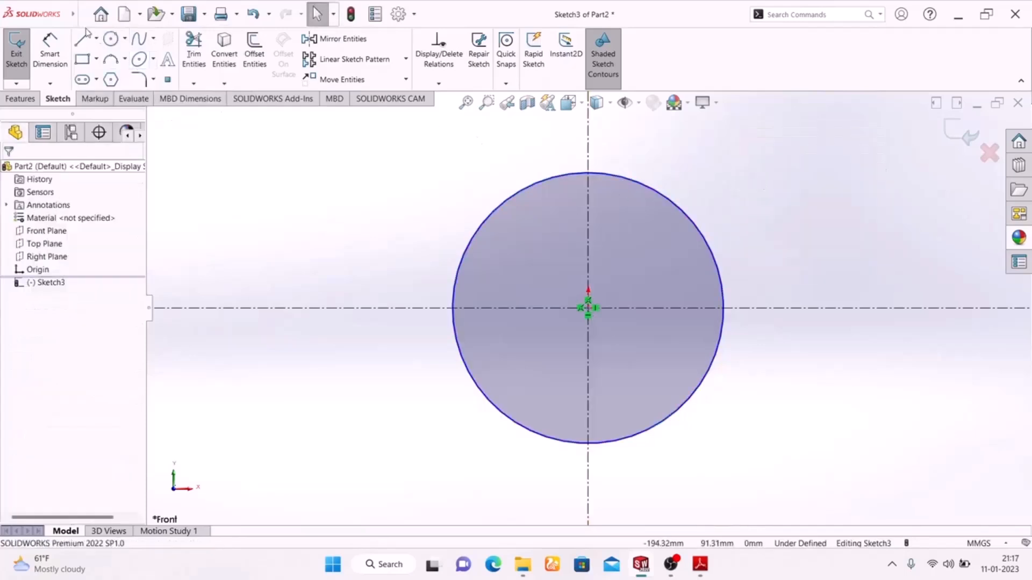
# Dimension the large circle's diameter as 80 mm and place the dimension centrally above the circle
pyautogui.click(50, 54)
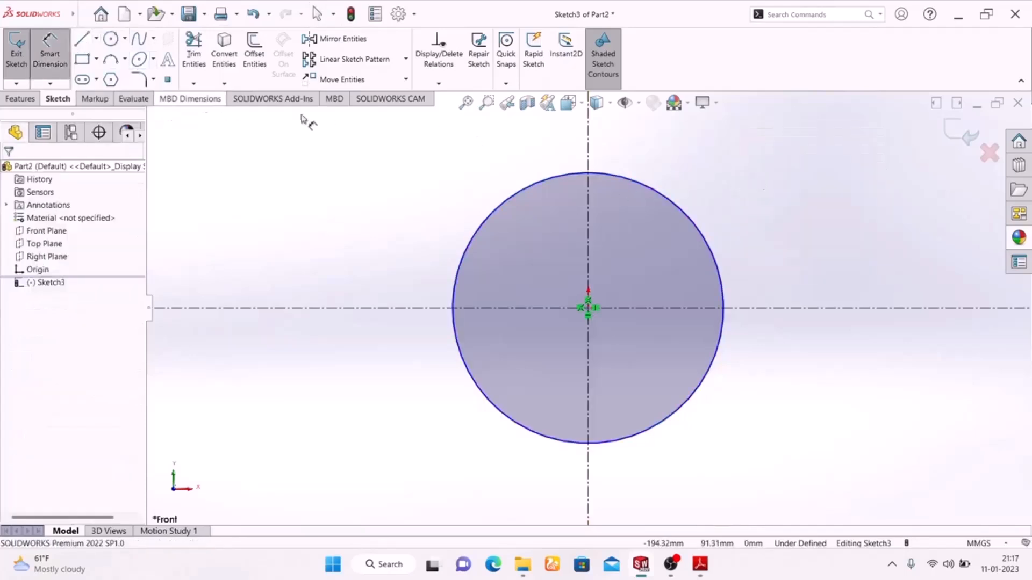
pyautogui.click(669, 202)
pyautogui.click(722, 168)
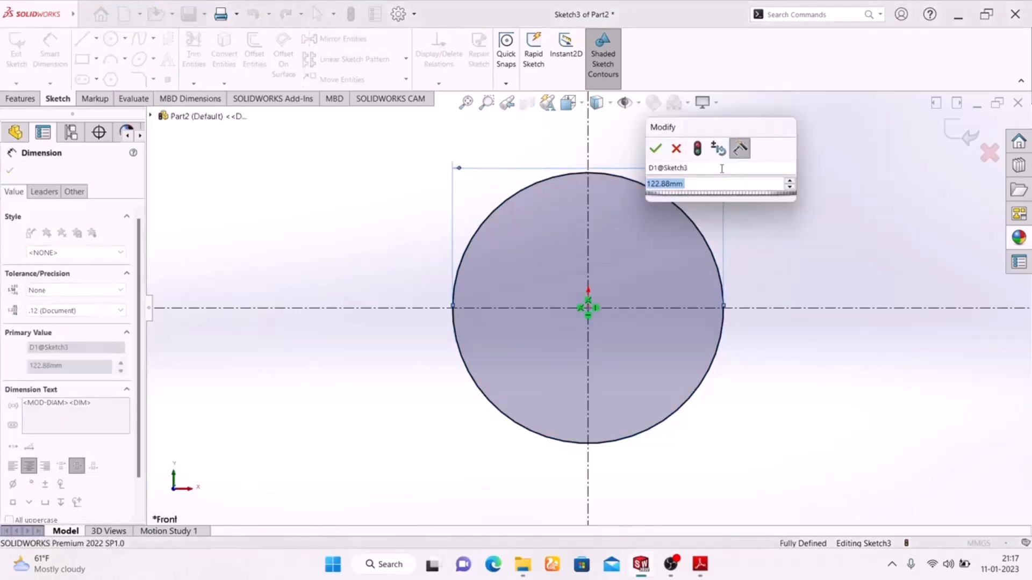
pyautogui.write('80')
pyautogui.press('Return')
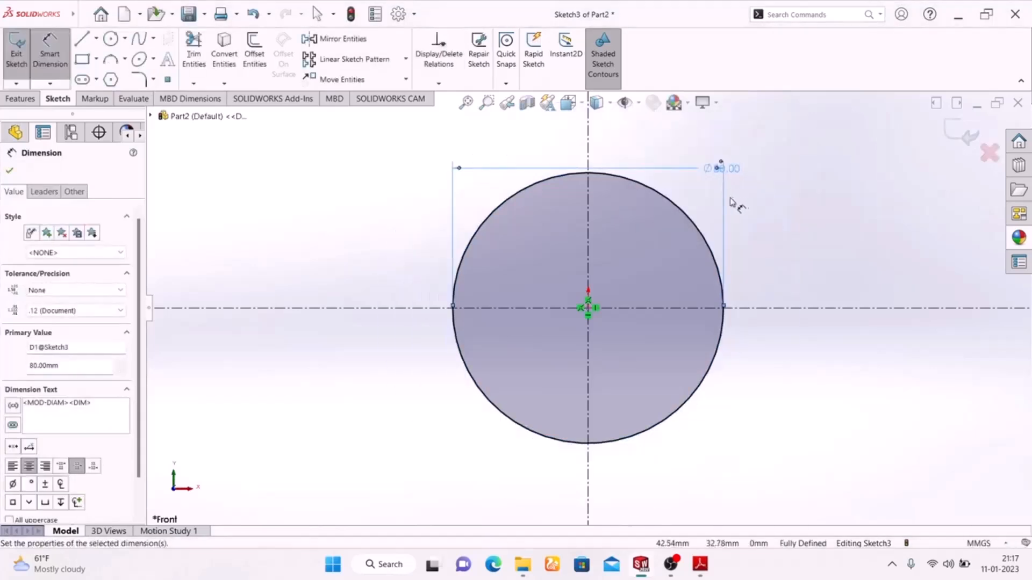
pyautogui.moveTo(723, 173)
pyautogui.mouseDown()
pyautogui.moveTo(380, 127)
pyautogui.moveTo(553, 152)
pyautogui.moveTo(610, 138)
pyautogui.mouseUp()
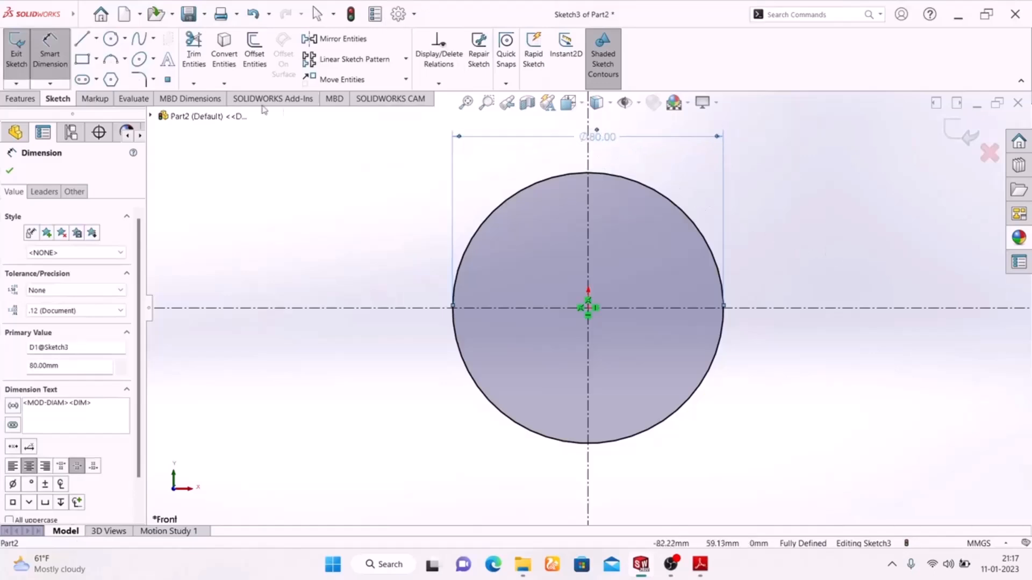
# Sketch a small circle on the vertical centerline about 31 mm above the origin and set its diameter to 10 mm
pyautogui.click(110, 40)
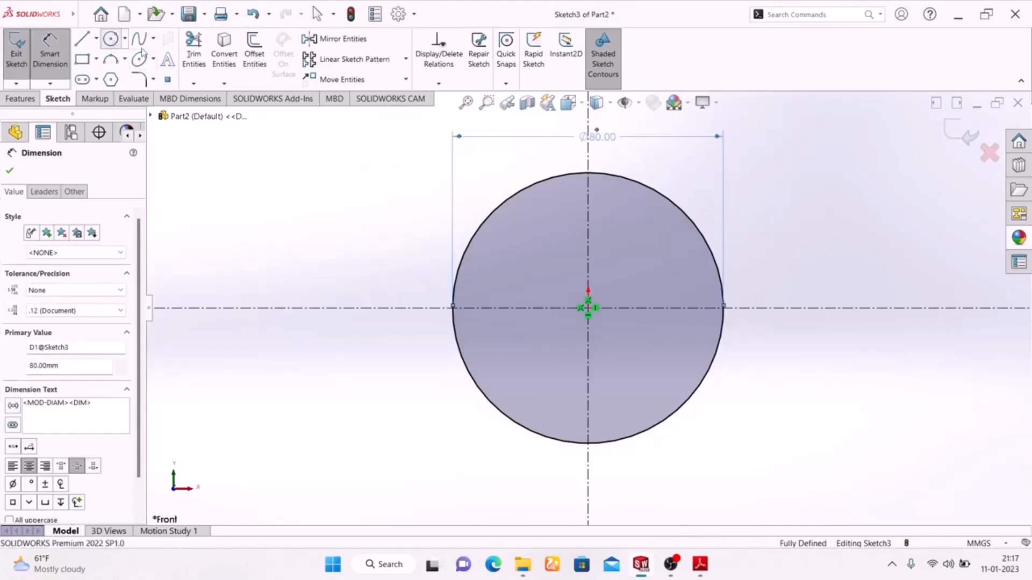
pyautogui.click(588, 203)
pyautogui.click(602, 215)
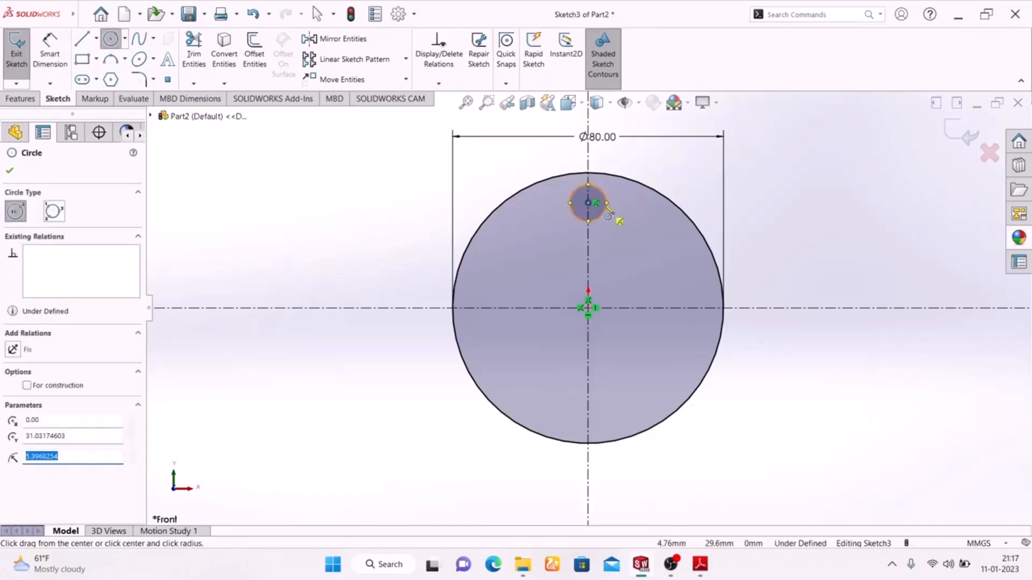
pyautogui.click(41, 67)
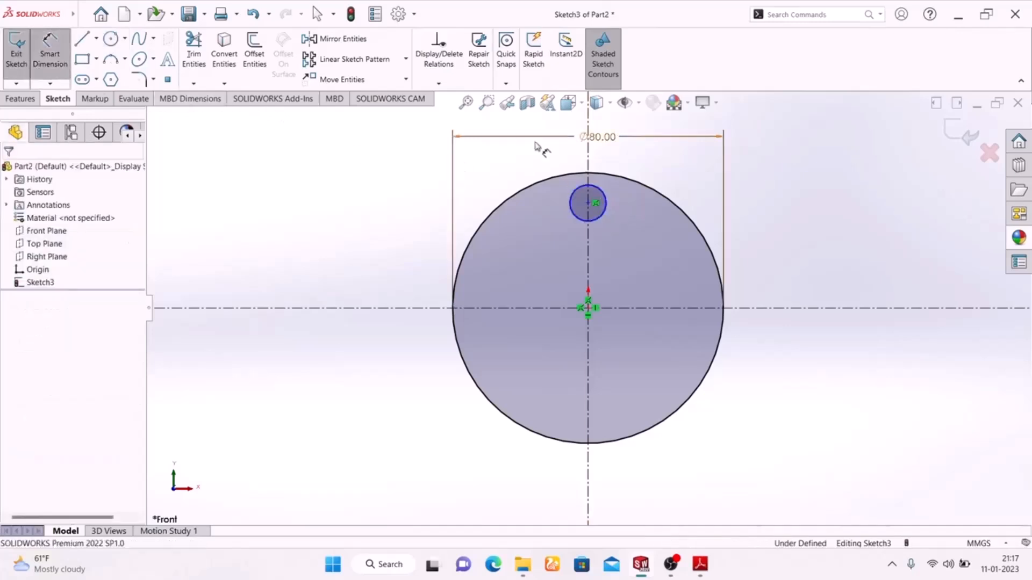
pyautogui.click(601, 203)
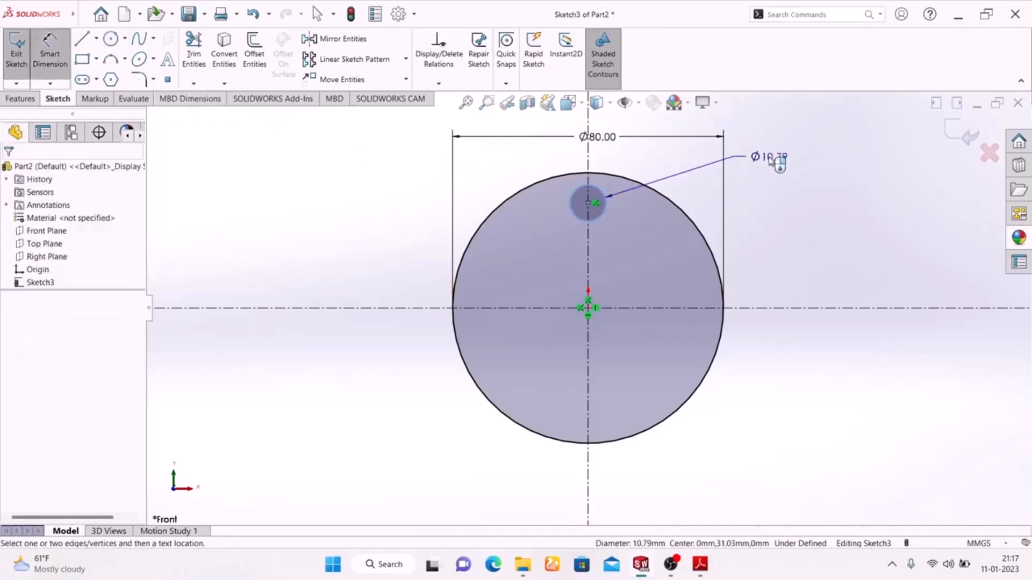
pyautogui.click(768, 157)
pyautogui.write('10')
pyautogui.press('Return')
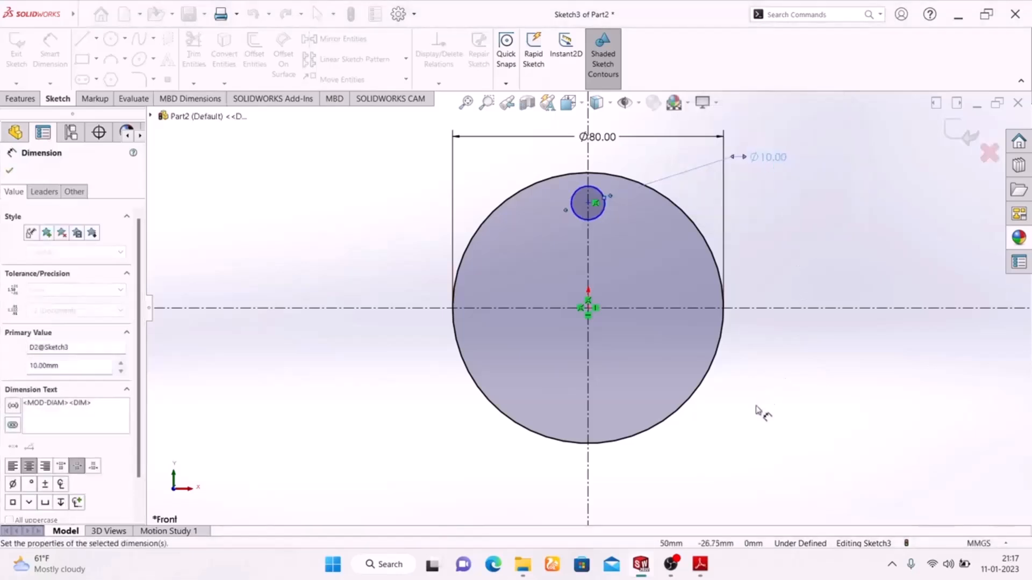
# Check the hole position in the PDF drawing and dimension the small circle's center 28 mm from the origin
pyautogui.click(704, 572)
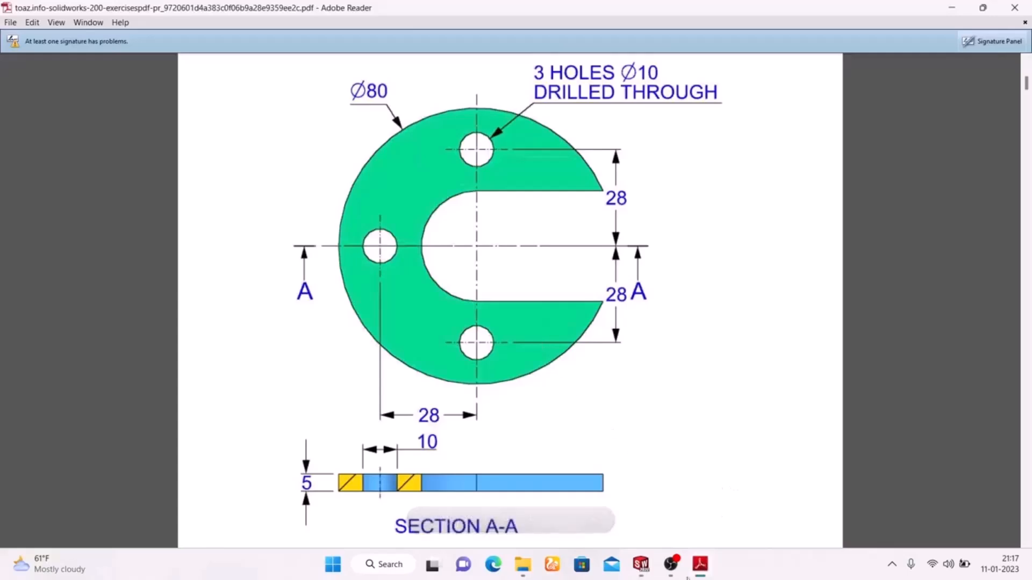
pyautogui.click(700, 564)
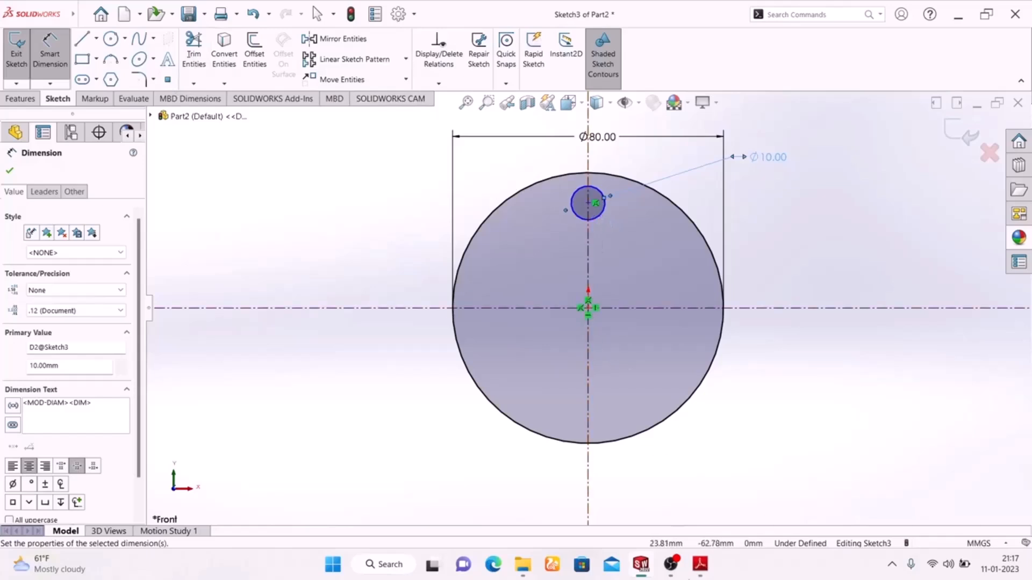
pyautogui.click(700, 564)
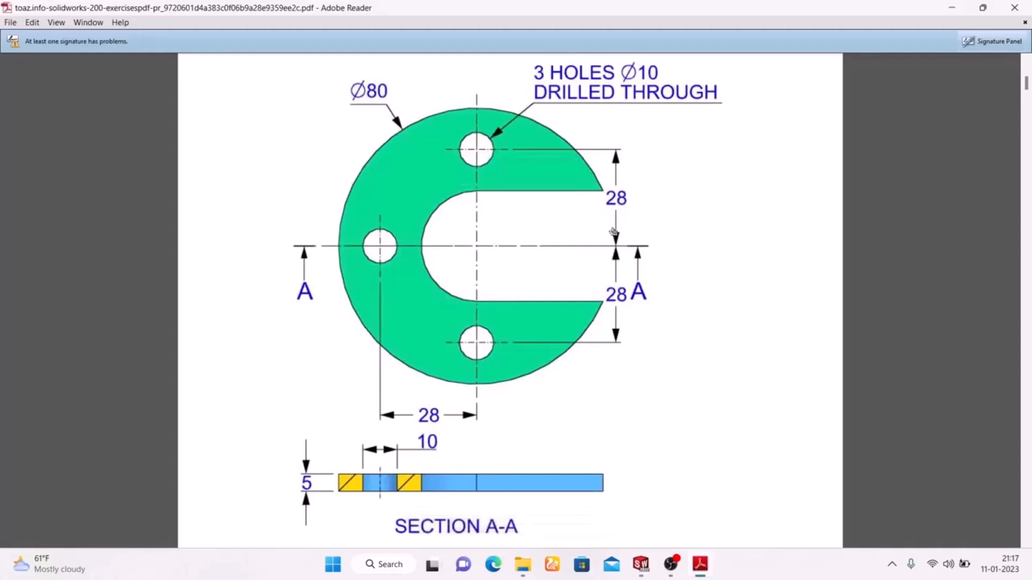
pyautogui.click(698, 566)
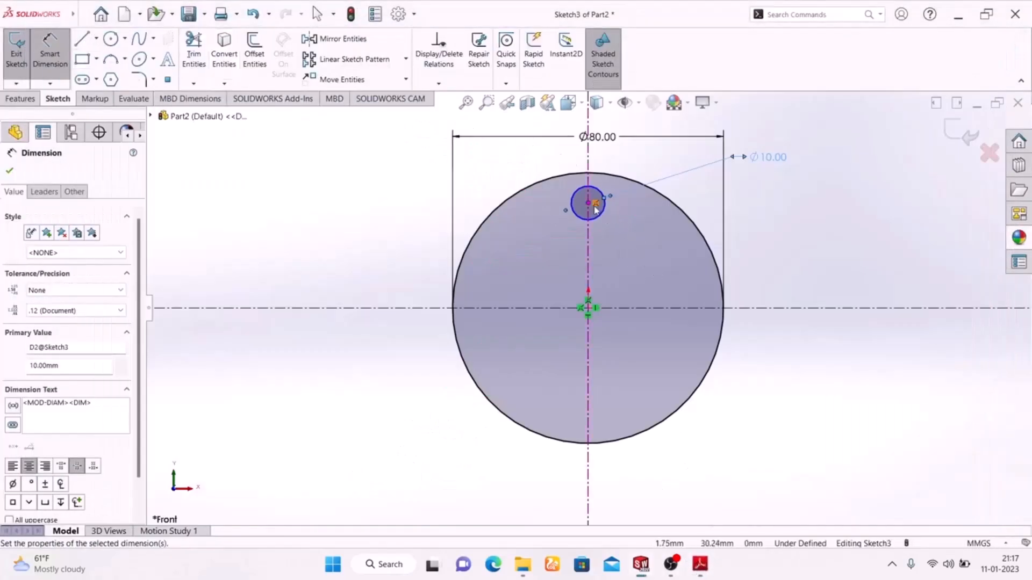
pyautogui.click(588, 203)
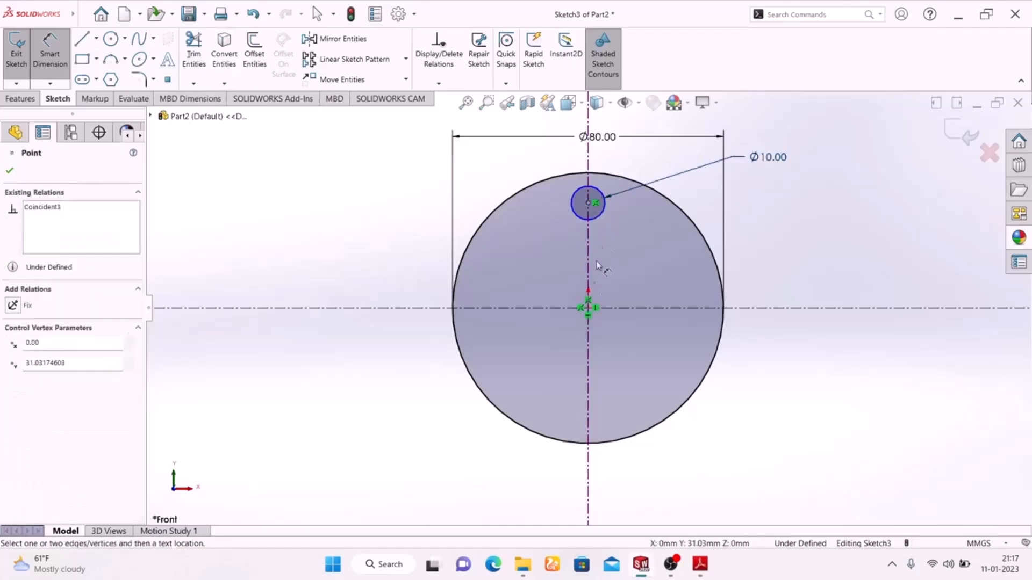
pyautogui.click(589, 311)
pyautogui.click(793, 256)
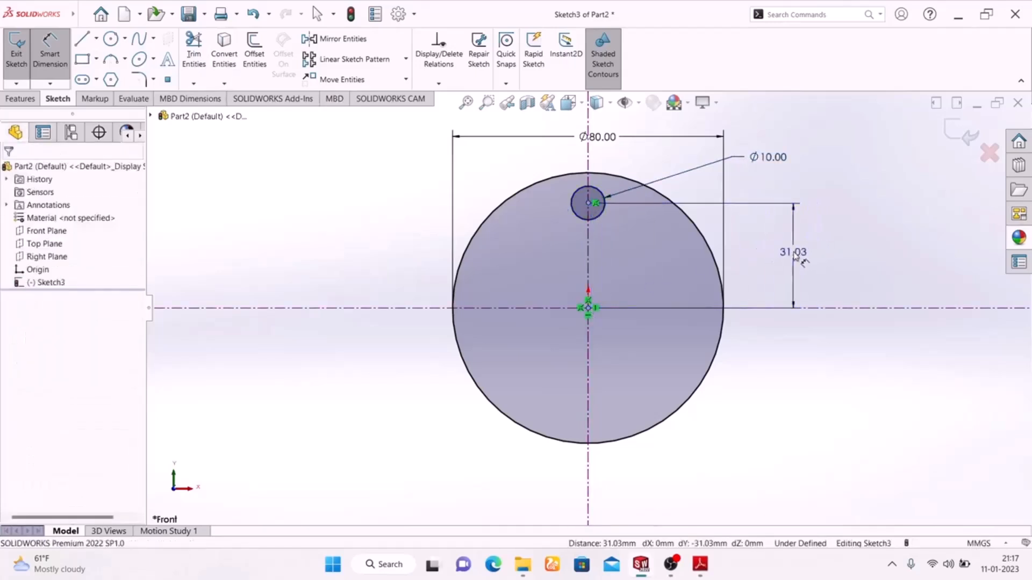
pyautogui.write('28')
pyautogui.press('Return')
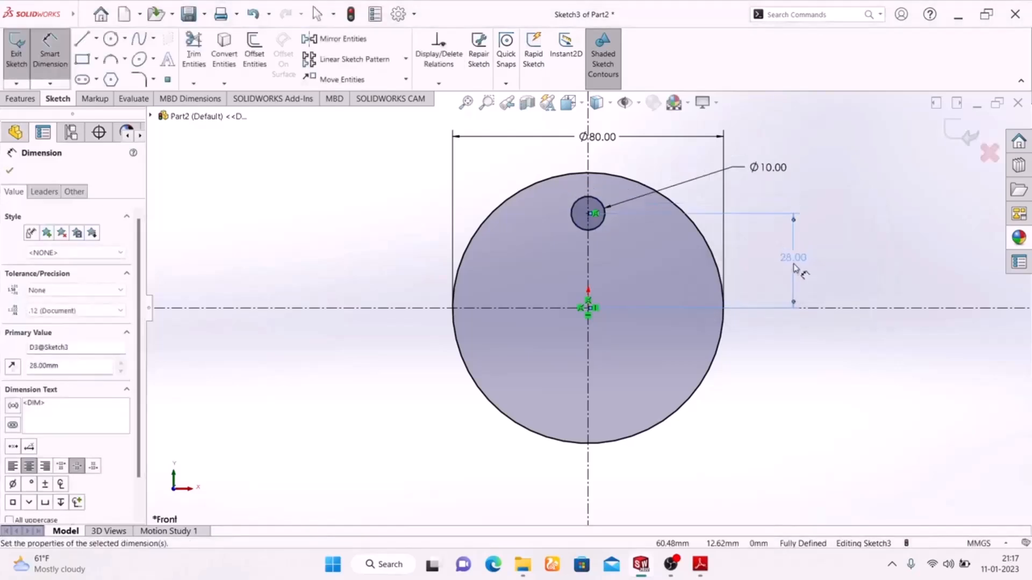
pyautogui.click(844, 227)
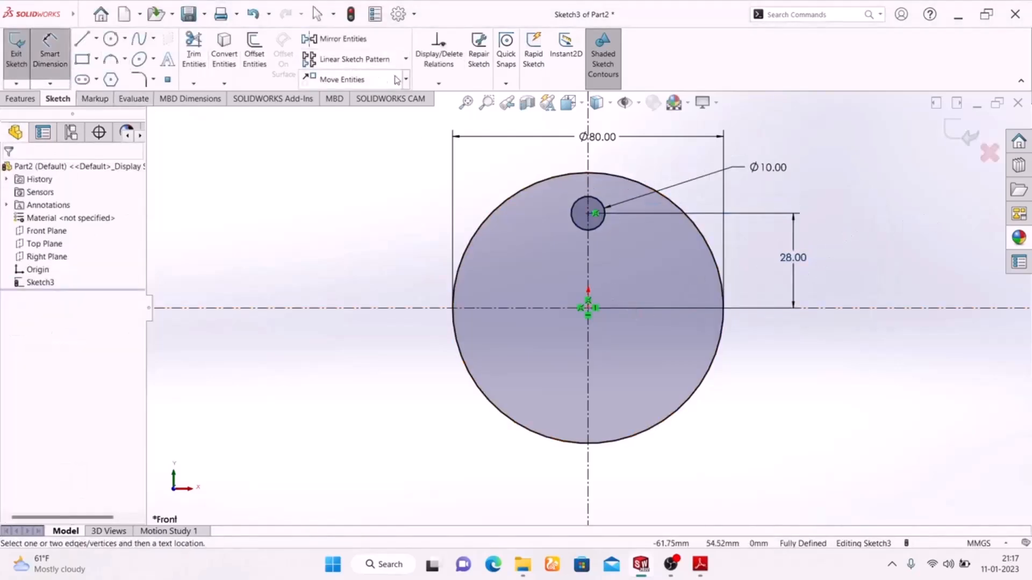
# Create a circular sketch pattern of the 10 mm circle with four equally spaced instances over 360 degrees around the origin
pyautogui.click(406, 60)
pyautogui.click(357, 88)
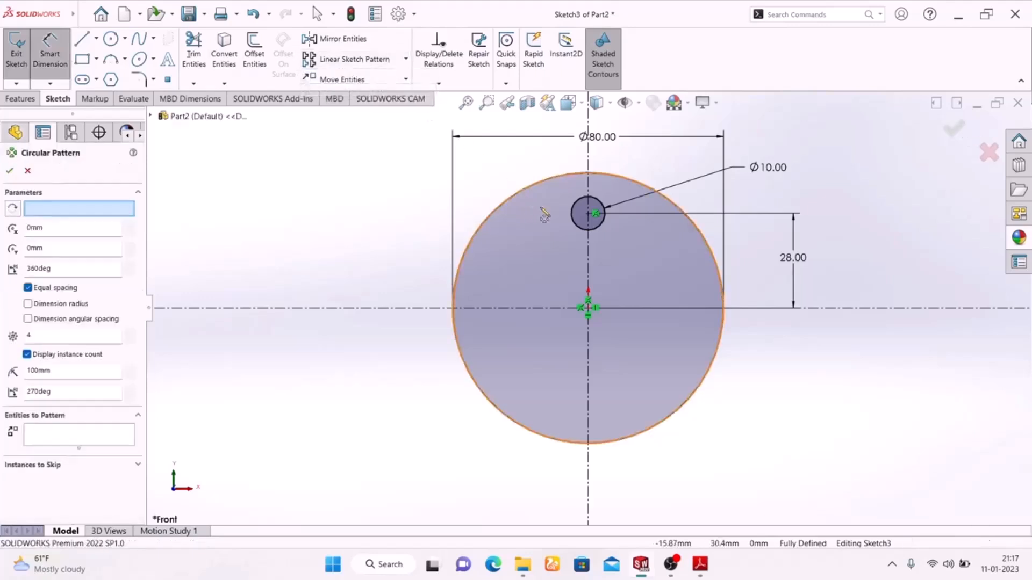
pyautogui.click(589, 207)
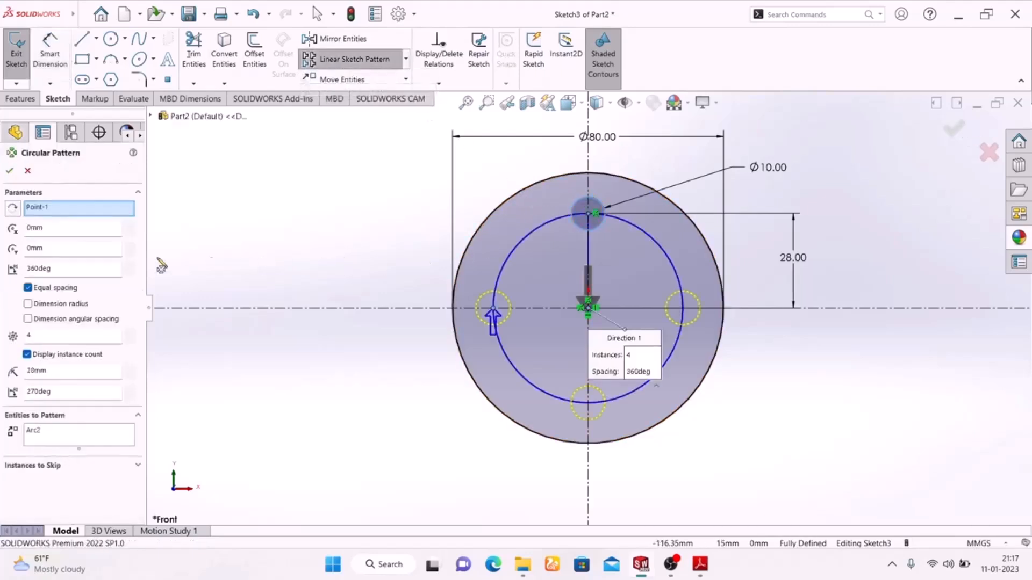
pyautogui.click(9, 172)
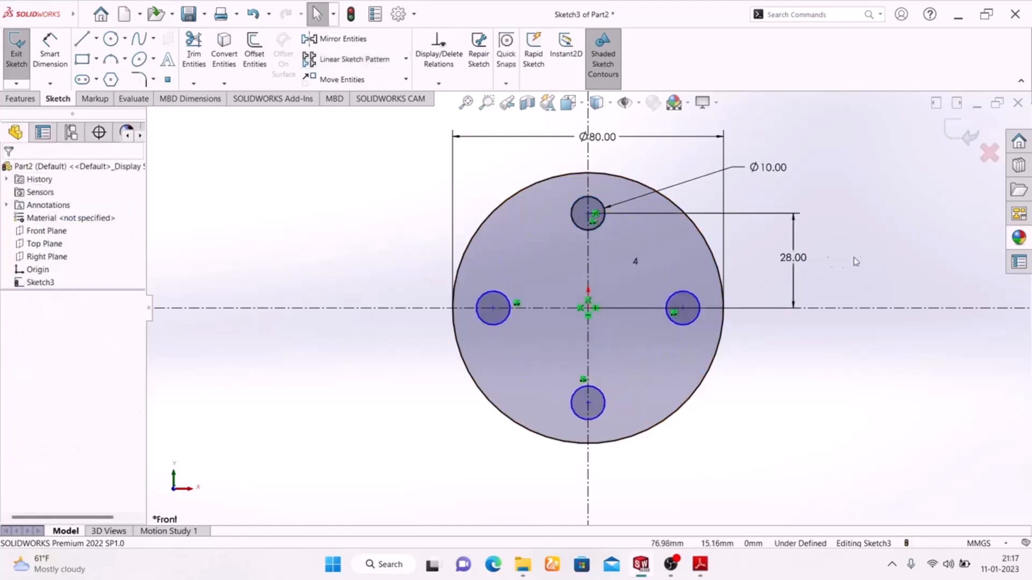
# Sketch an open U-shaped slot profile of two horizontal lines extending past the large circle, joined by a tangent arc of about 17 mm radius
pyautogui.click(83, 42)
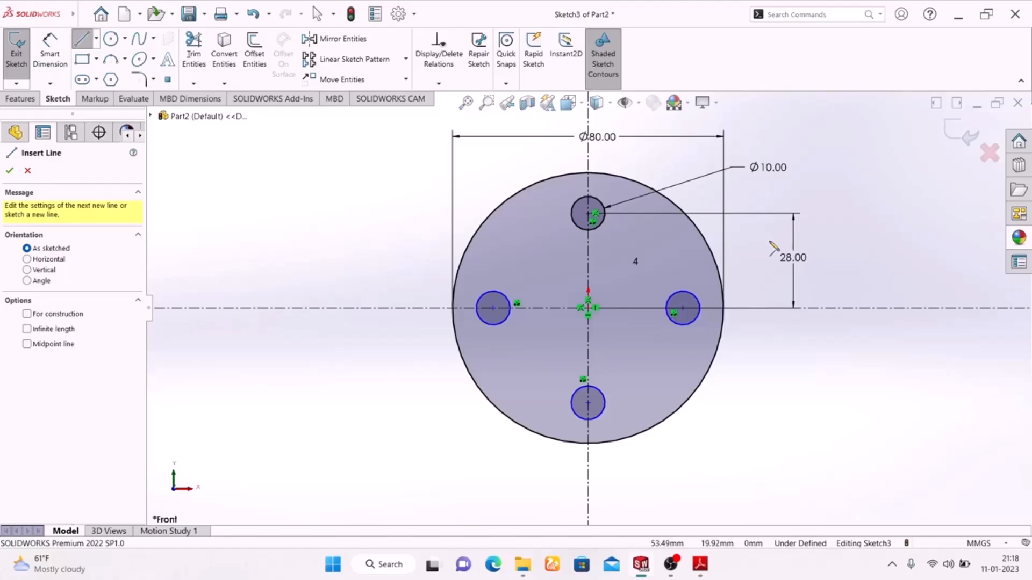
pyautogui.click(771, 241)
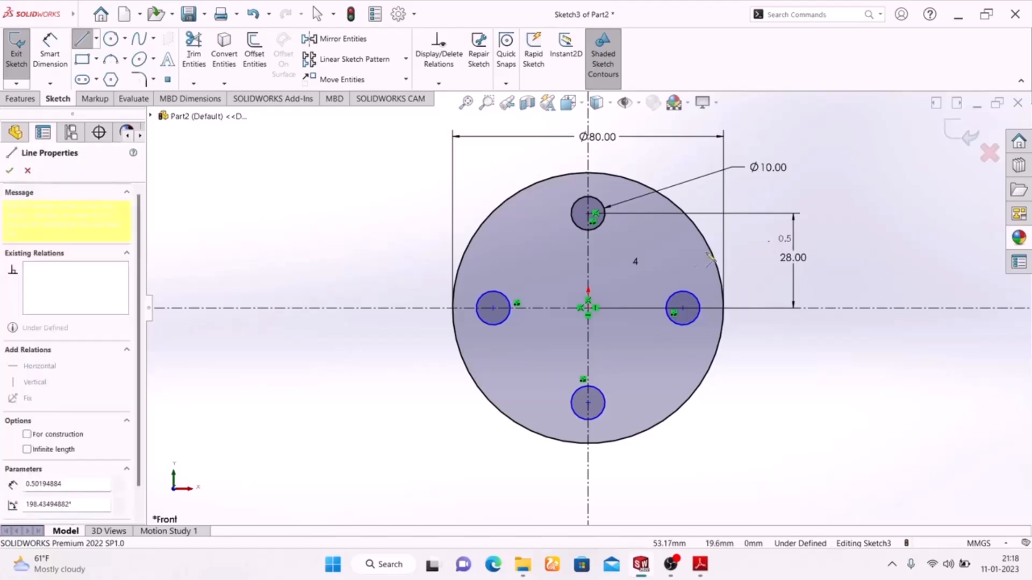
pyautogui.click(588, 241)
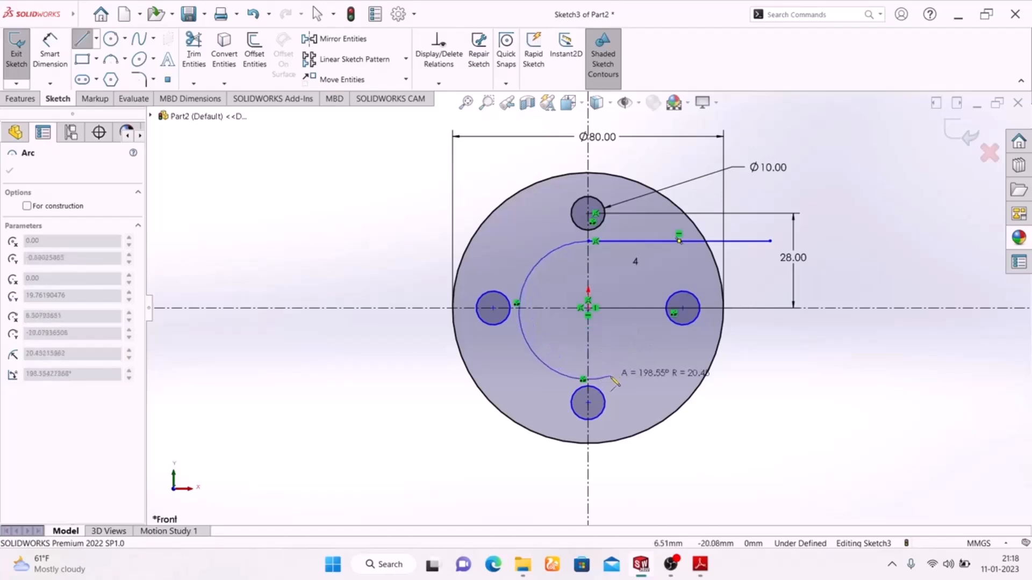
pyautogui.click(587, 356)
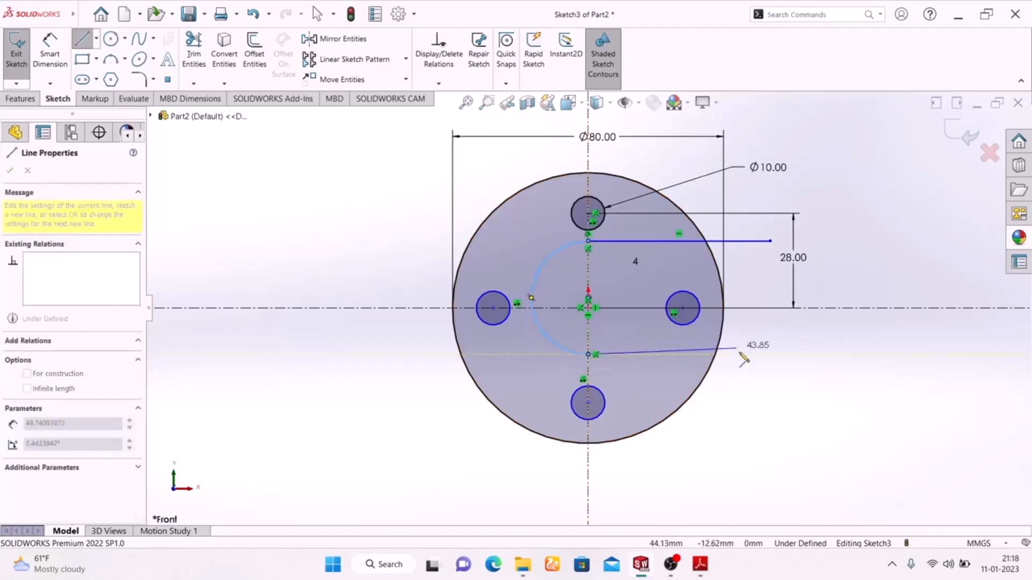
pyautogui.click(771, 355)
pyautogui.rightClick(795, 337)
pyautogui.click(804, 347)
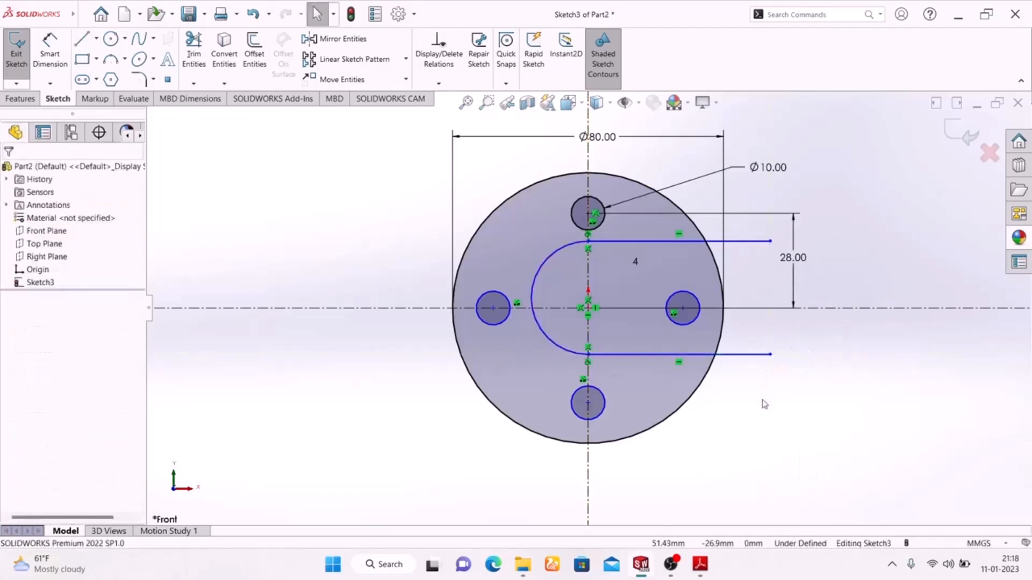
pyautogui.moveTo(751, 400)
pyautogui.mouseDown()
pyautogui.moveTo(755, 233)
pyautogui.moveTo(744, 405)
pyautogui.mouseUp()
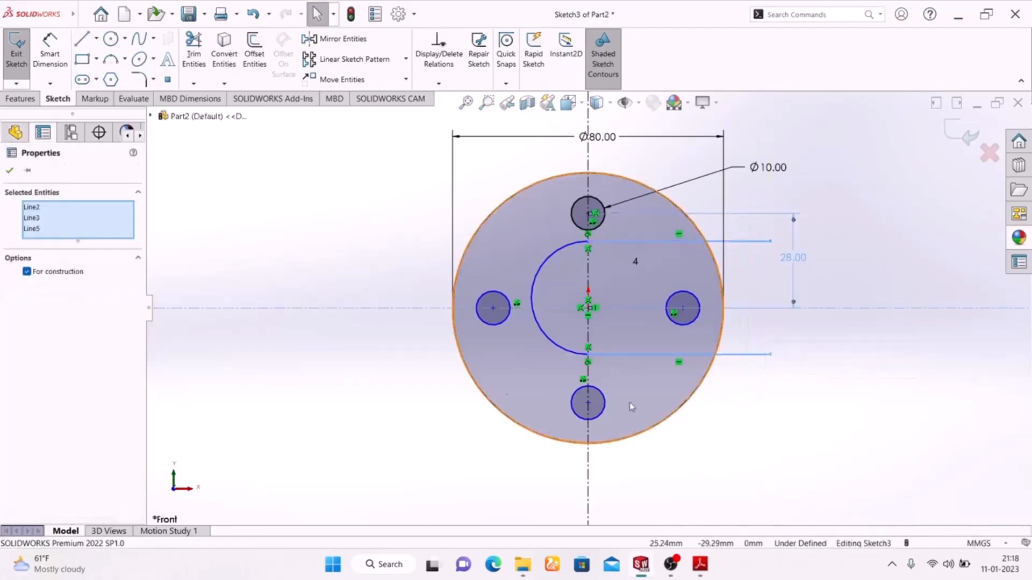
pyautogui.rightClick(269, 179)
pyautogui.click(211, 197)
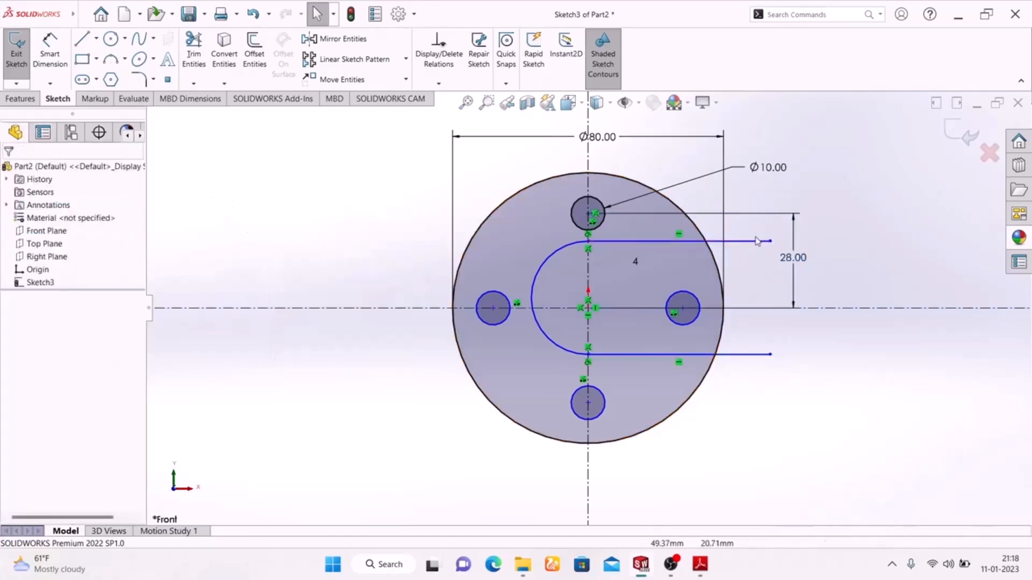
pyautogui.moveTo(751, 228); pyautogui.dragTo(754, 403)
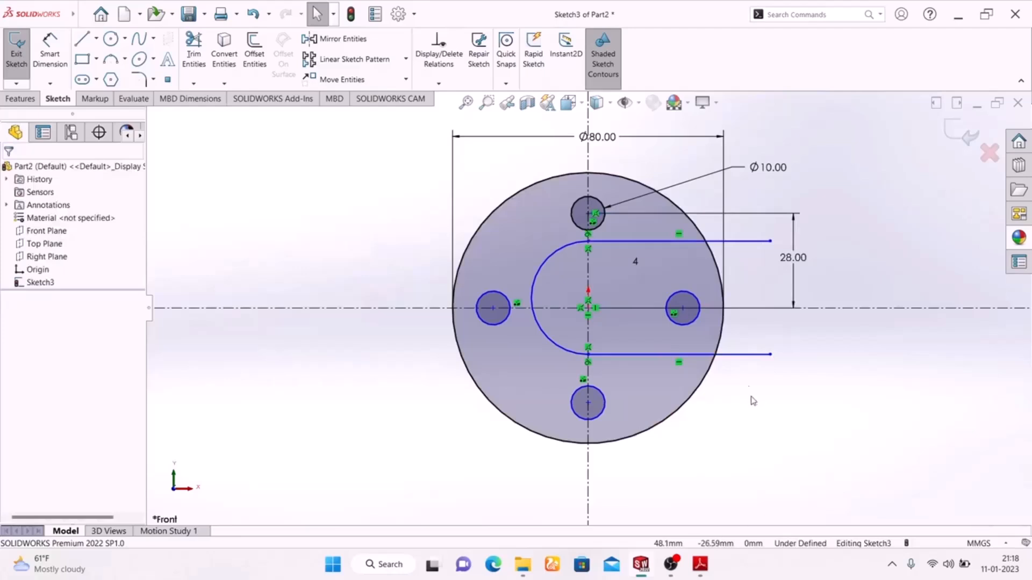
pyautogui.moveTo(755, 226); pyautogui.dragTo(737, 389)
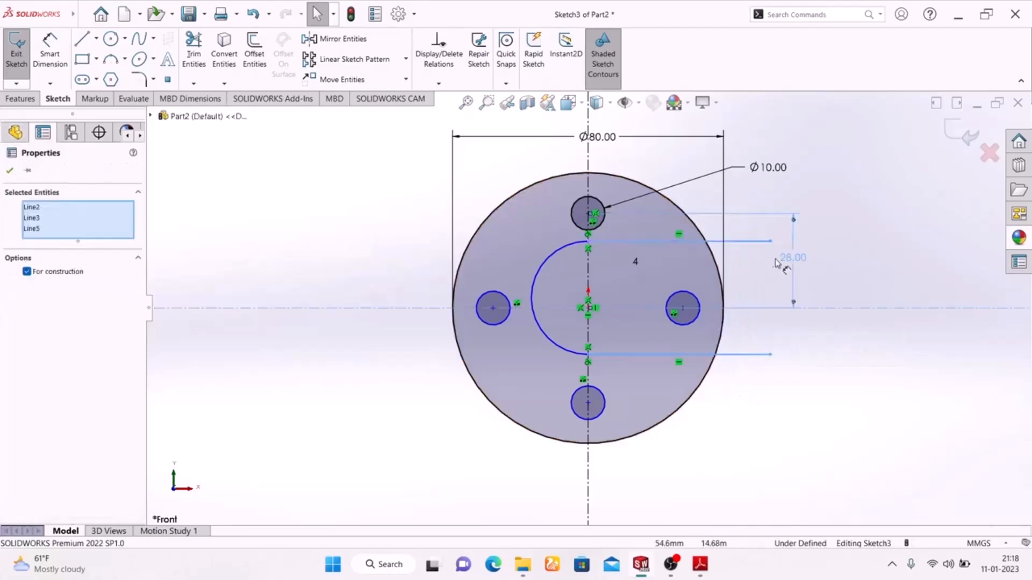
pyautogui.keyDown('ctrl'); pyautogui.click(789, 259); pyautogui.keyUp('ctrl')
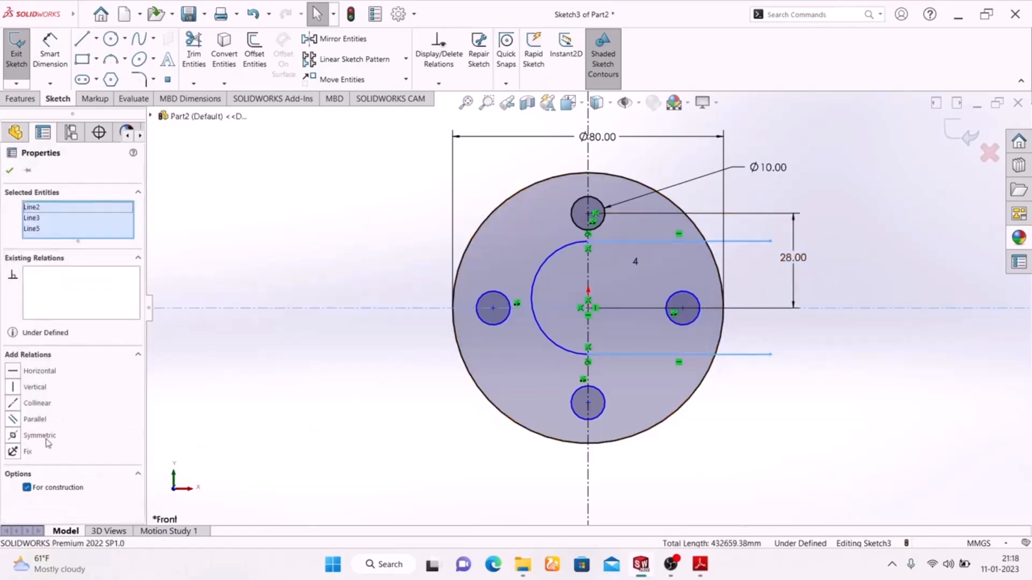
pyautogui.click(852, 463)
# Make the two horizontal slot lines symmetric about the horizontal centerline
pyautogui.click(821, 310)
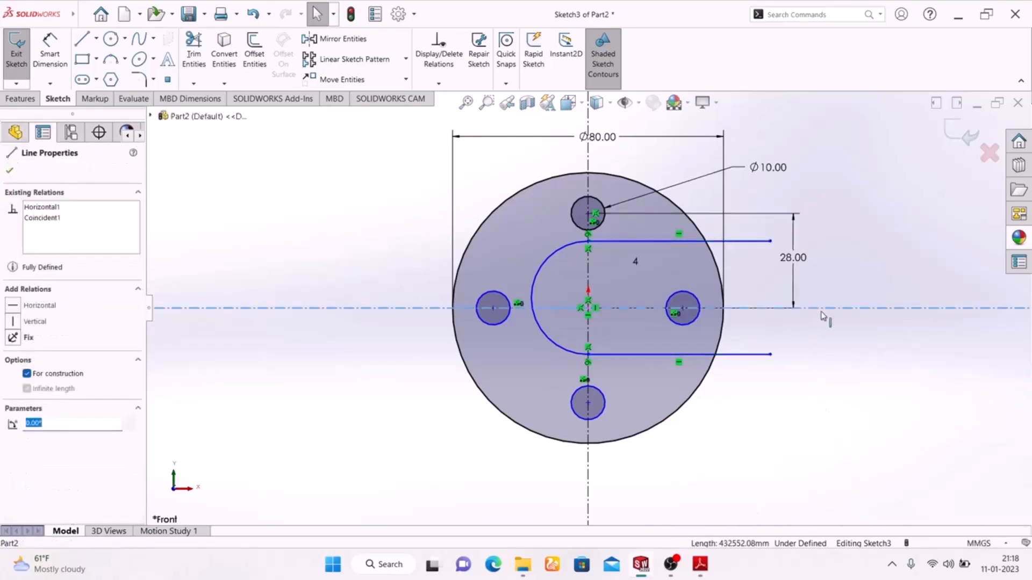
pyautogui.keyDown('ctrl'); pyautogui.click(746, 244); pyautogui.keyUp('ctrl')
pyautogui.keyDown('ctrl'); pyautogui.click(754, 356); pyautogui.keyUp('ctrl')
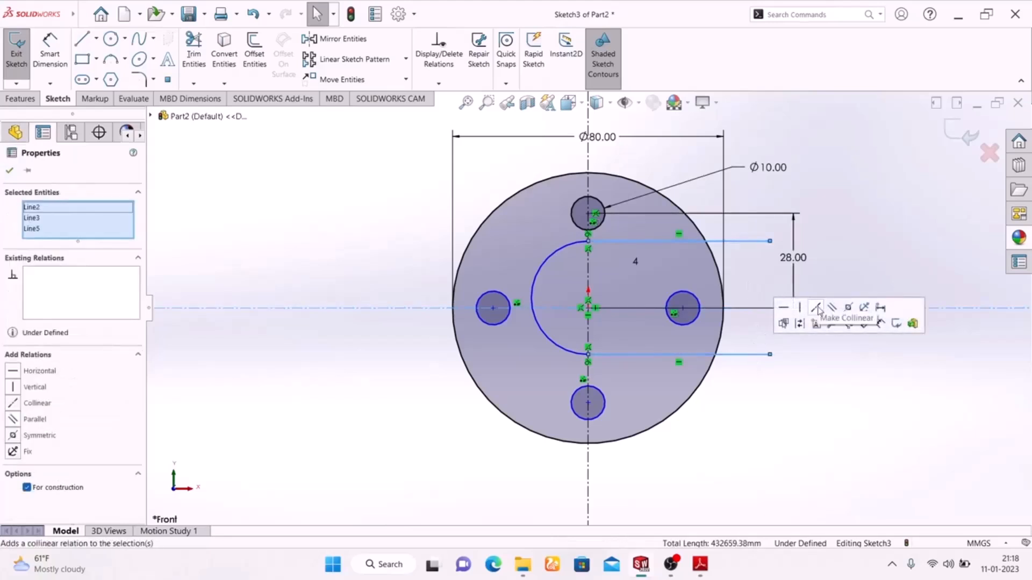
pyautogui.click(849, 308)
pyautogui.click(856, 402)
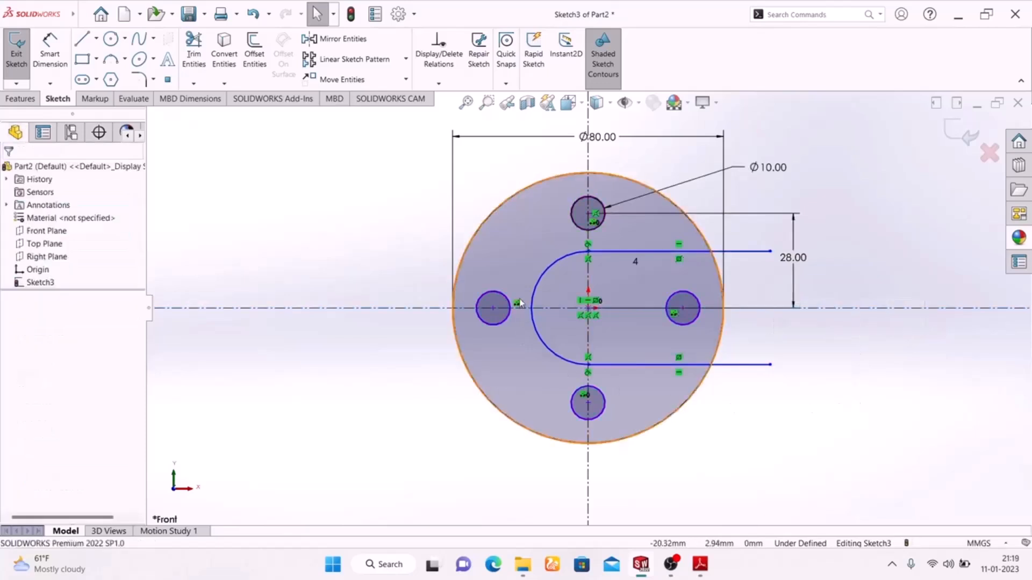
# Check the slot in the PDF drawing and dimension the slot arc's radius as 14 mm
pyautogui.click(698, 566)
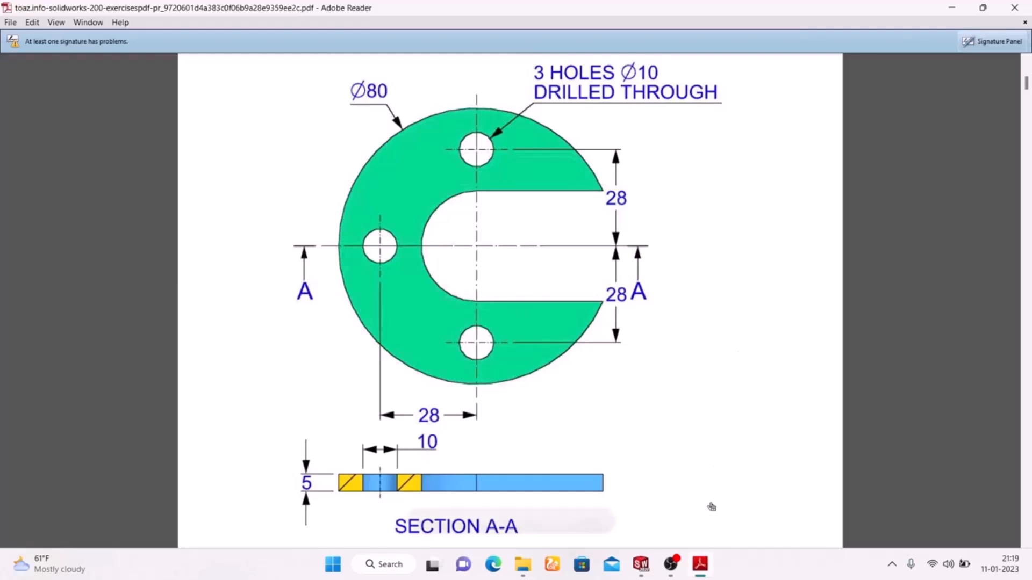
pyautogui.click(697, 561)
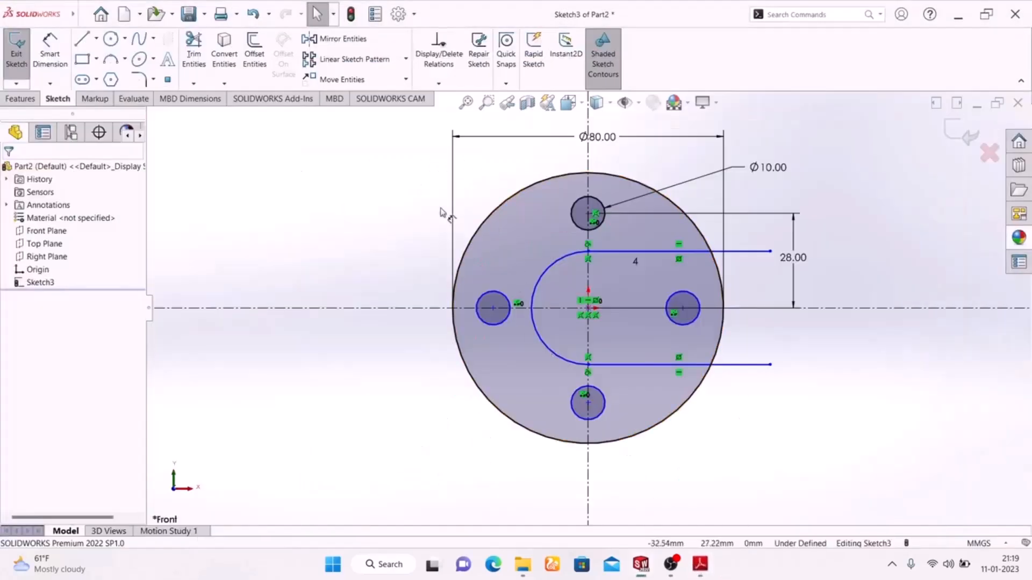
pyautogui.click(50, 54)
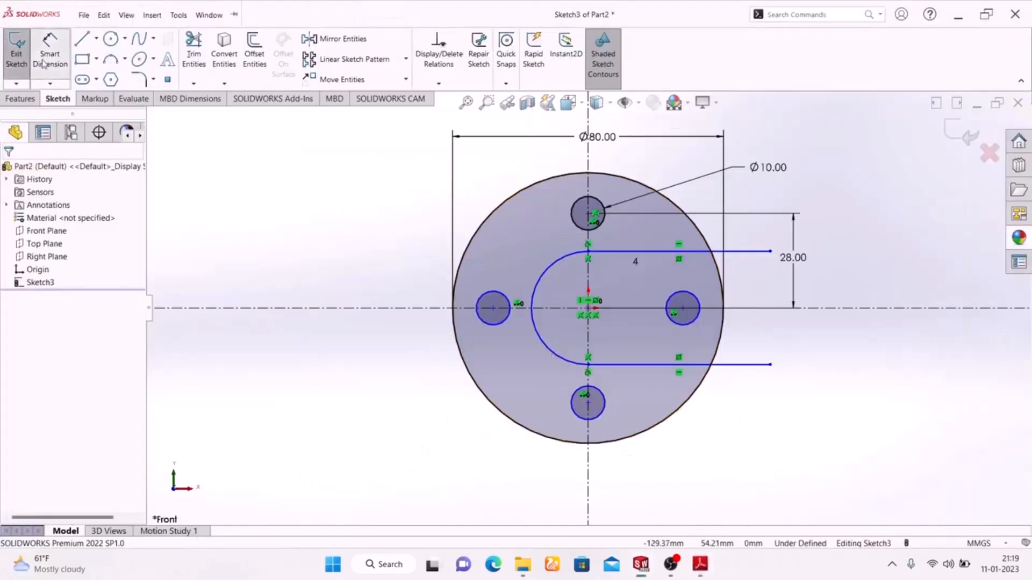
pyautogui.click(550, 278)
pyautogui.click(357, 240)
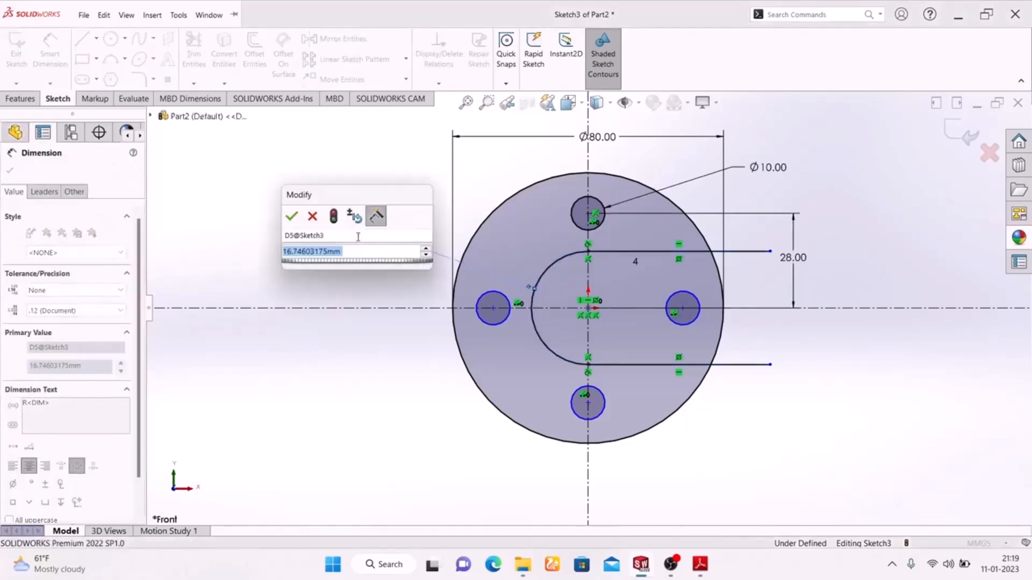
pyautogui.write('14')
pyautogui.press('Return')
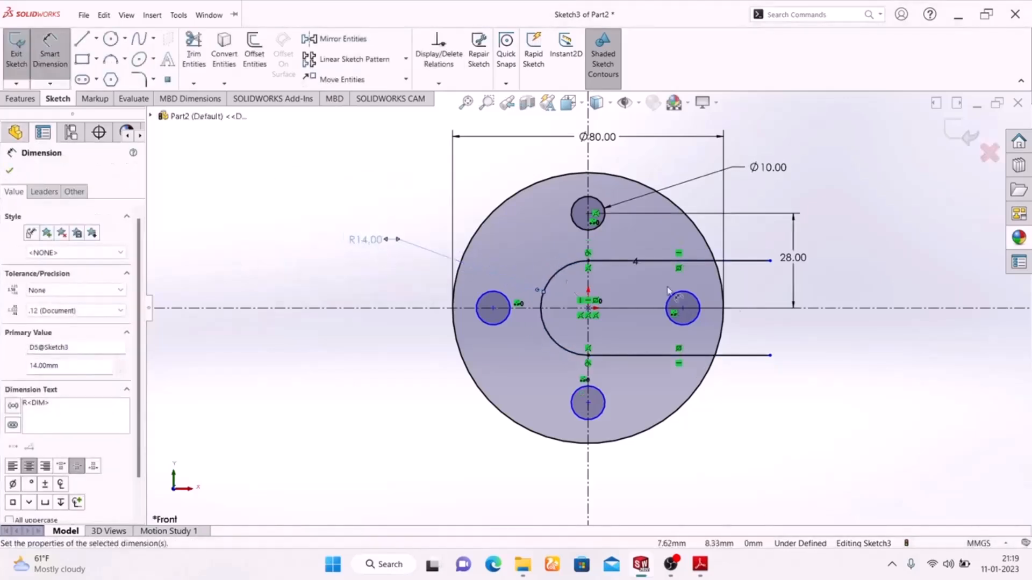
# Trim the slot line ends outside the large circle, the circle's edge across the slot opening and the small circle inside the slot
pyautogui.click(194, 54)
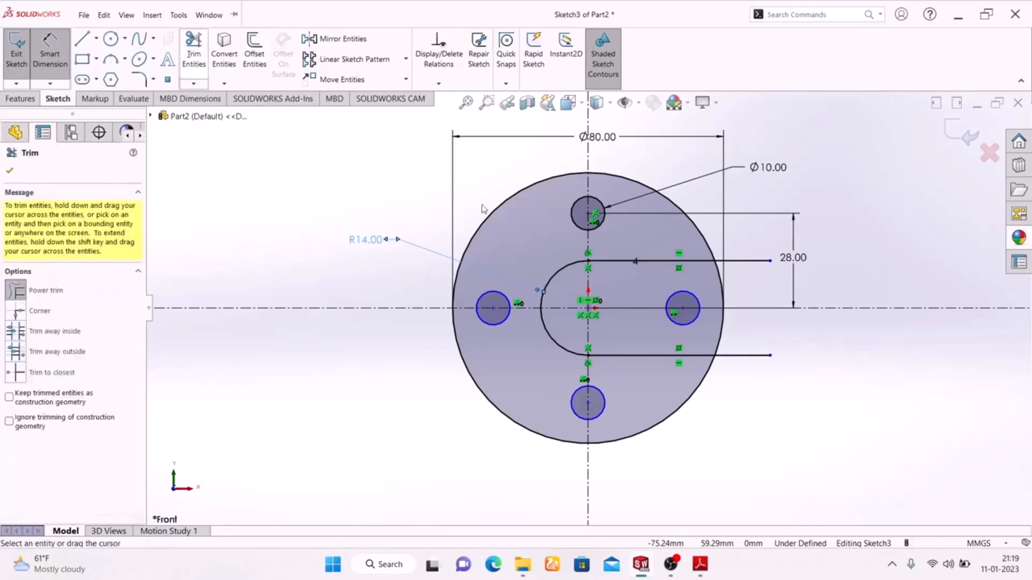
pyautogui.moveTo(757, 272); pyautogui.dragTo(750, 241)
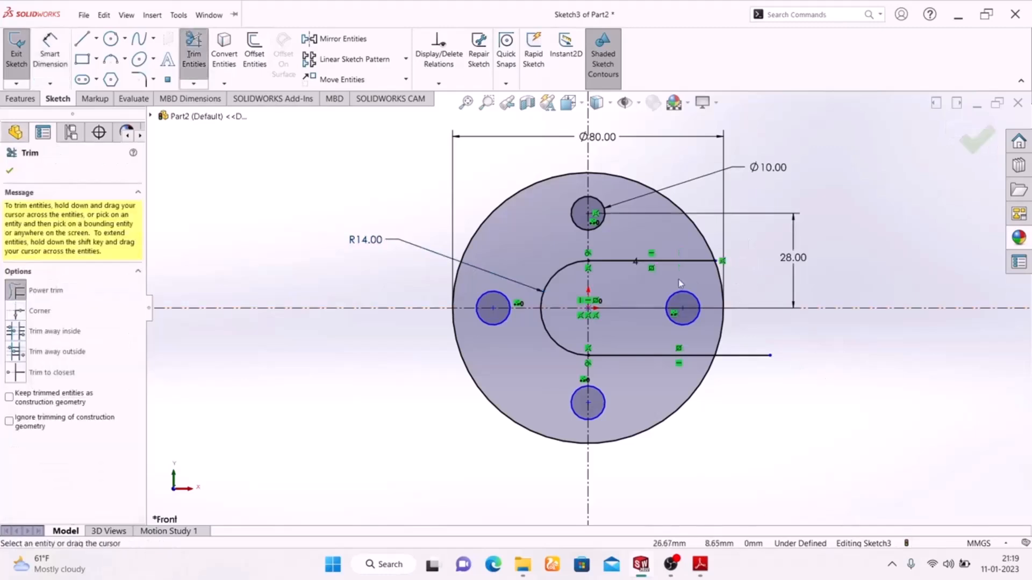
pyautogui.moveTo(752, 282)
pyautogui.mouseDown()
pyautogui.moveTo(704, 284)
pyautogui.moveTo(680, 317)
pyautogui.moveTo(751, 375)
pyautogui.moveTo(763, 366)
pyautogui.mouseUp()
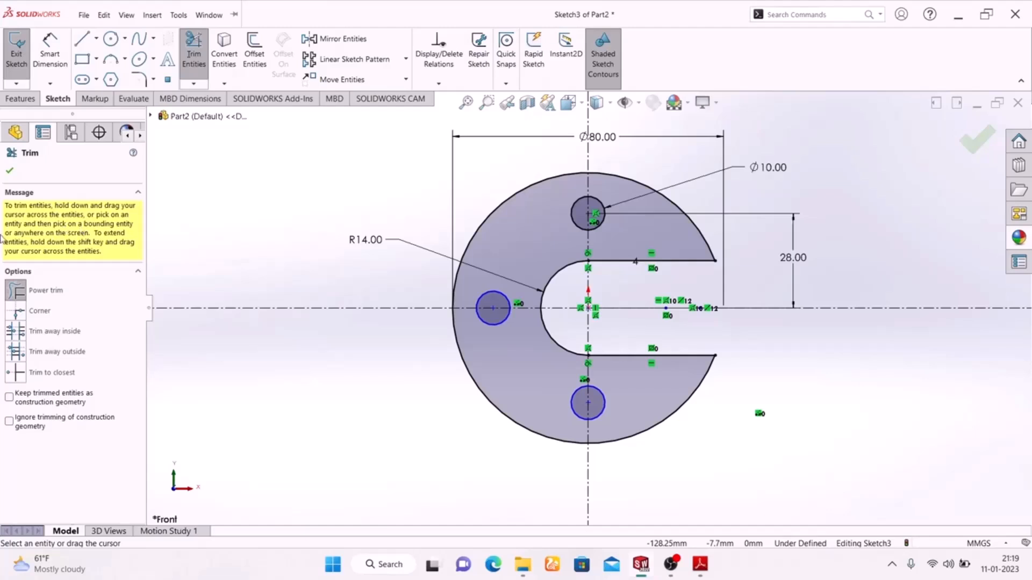
pyautogui.click(11, 172)
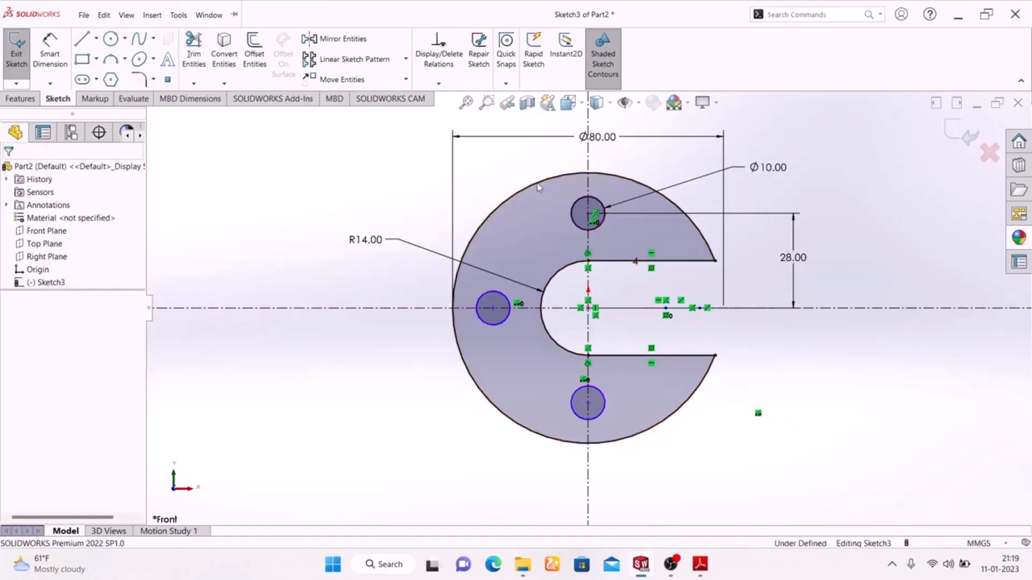
# Exit the sketch, check the PDF drawing for the thickness and extrude the slotted plate profile 10 mm as a blind boss
pyautogui.click(959, 132)
pyautogui.moveTo(802, 417)
pyautogui.mouseDown(button='middle')
pyautogui.moveTo(608, 448)
pyautogui.moveTo(792, 433)
pyautogui.moveTo(795, 445)
pyautogui.mouseUp(button='middle')
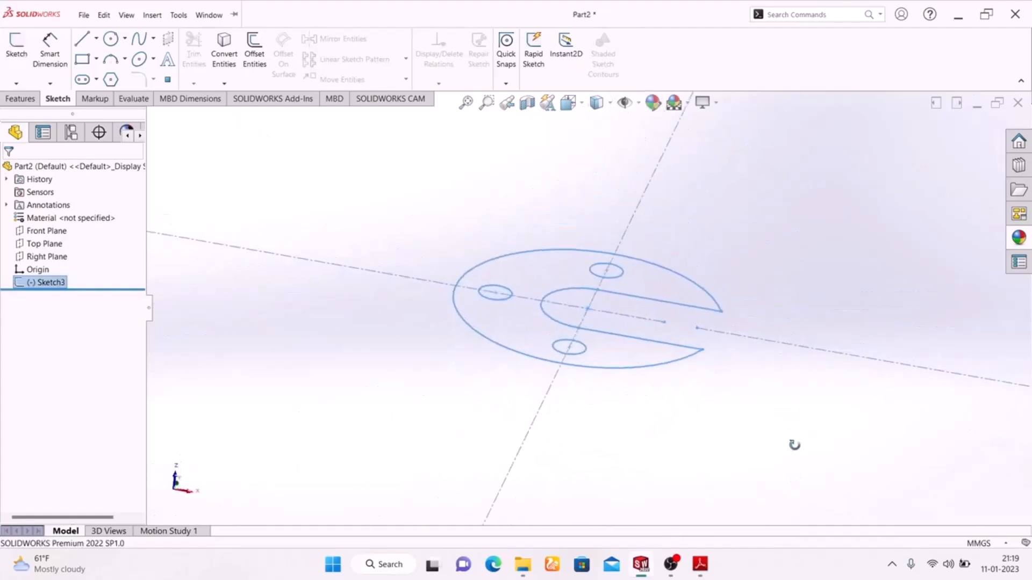
pyautogui.click(20, 98)
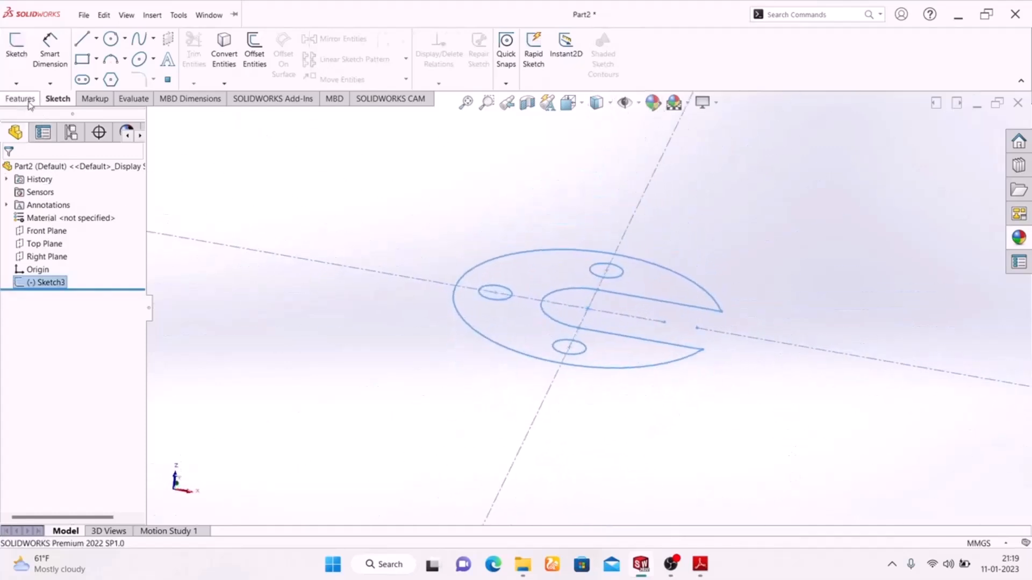
pyautogui.click(22, 54)
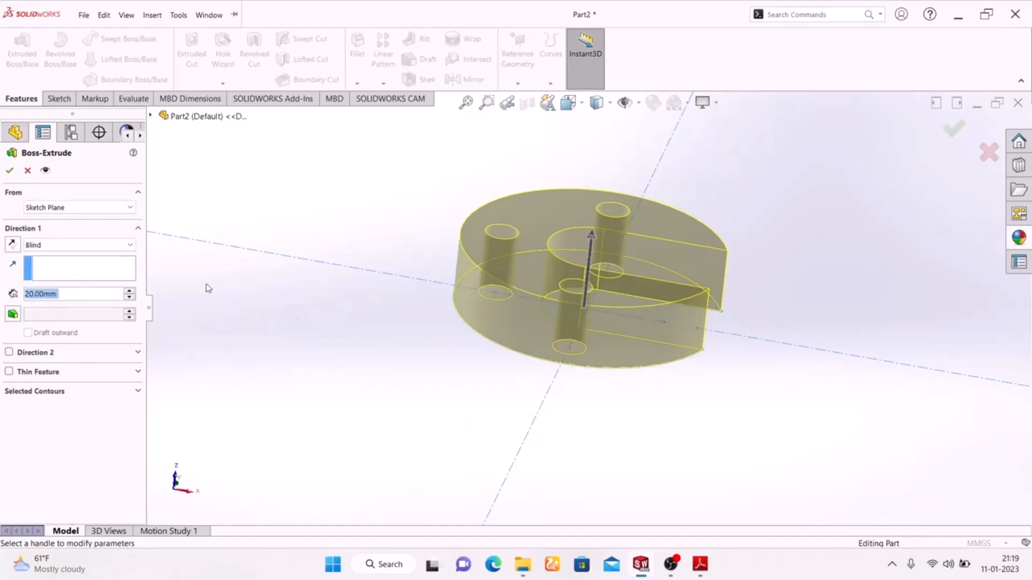
pyautogui.click(700, 565)
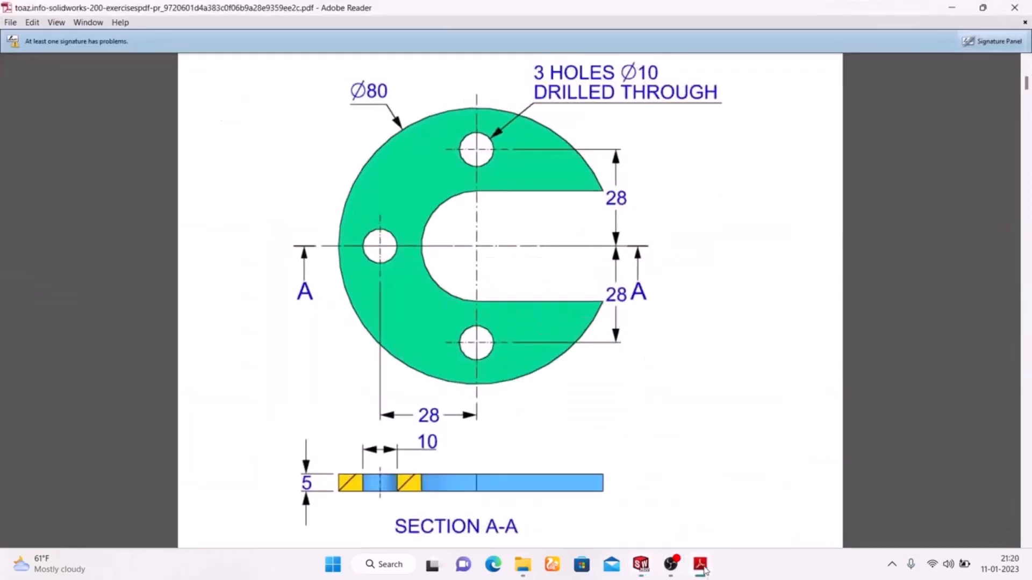
pyautogui.click(701, 564)
pyautogui.click(79, 299)
pyautogui.write('10')
pyautogui.press('Return')
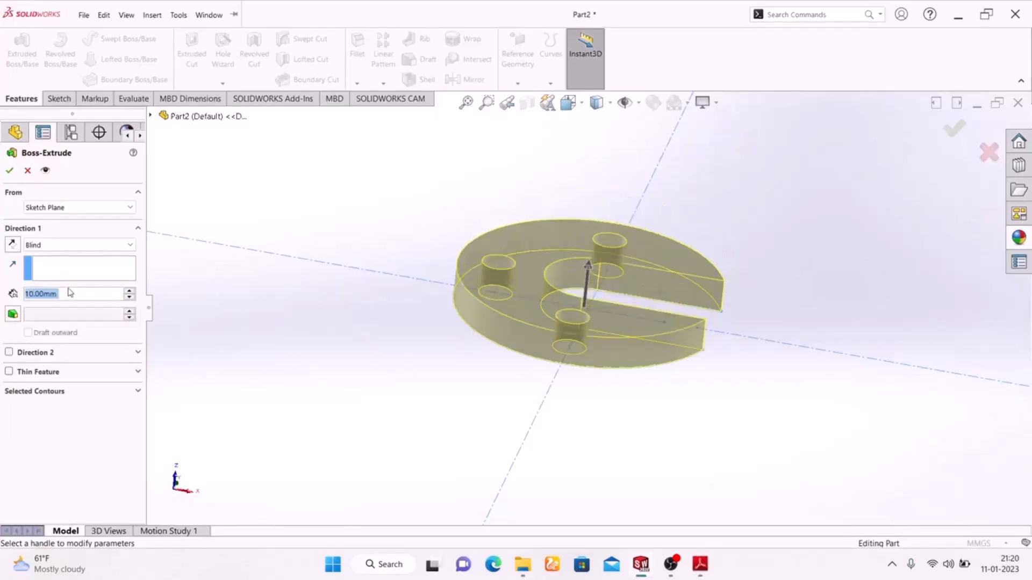
pyautogui.click(9, 173)
# Color the inner faces of the three 10 mm holes yellow, leaving the plate's top face out of the selection
pyautogui.moveTo(371, 392); pyautogui.dragTo(323, 560, button='middle')
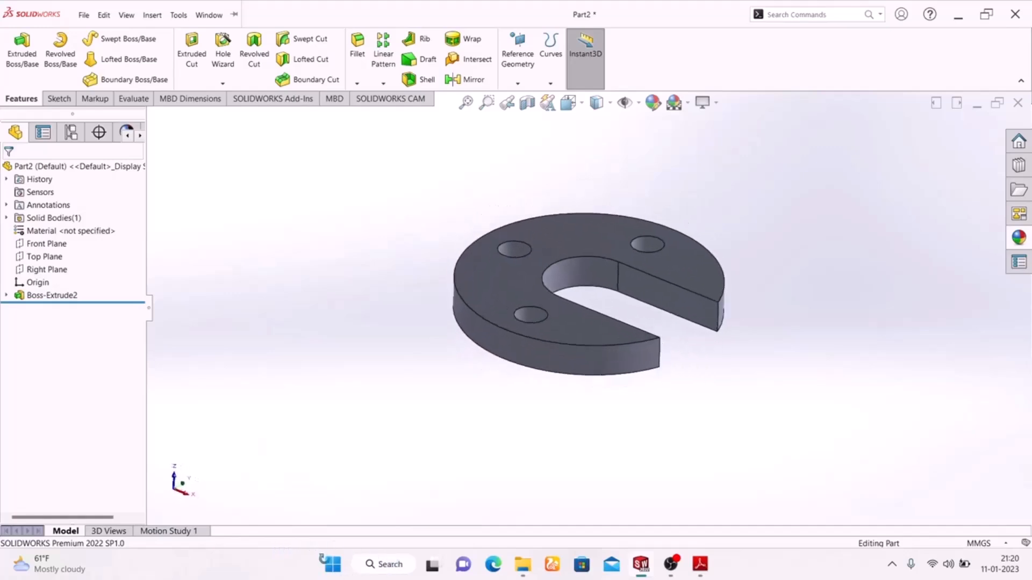
pyautogui.click(519, 256)
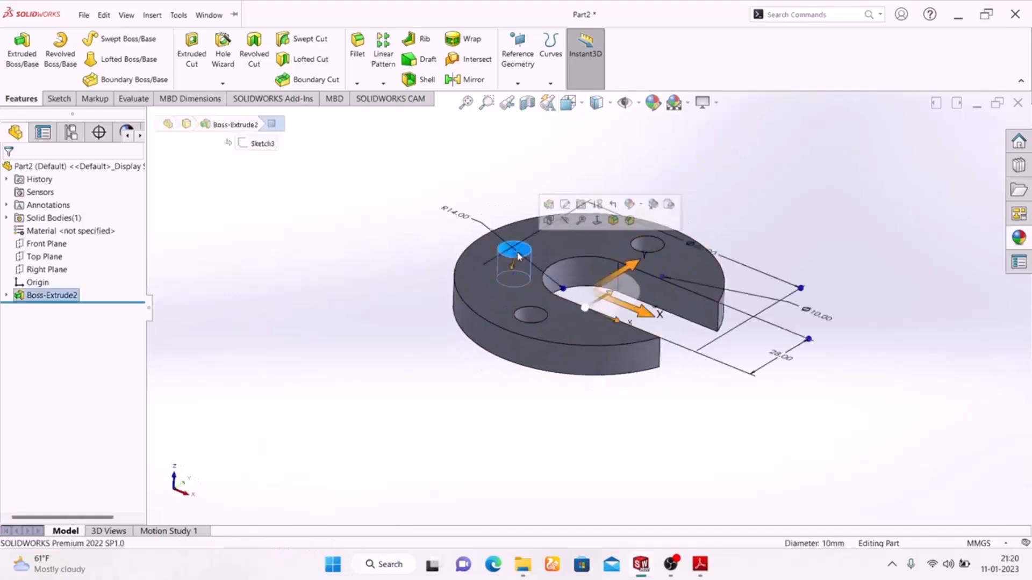
pyautogui.keyDown('ctrl'); pyautogui.click(647, 246); pyautogui.keyUp('ctrl')
pyautogui.keyDown('ctrl'); pyautogui.click(530, 315); pyautogui.keyUp('ctrl')
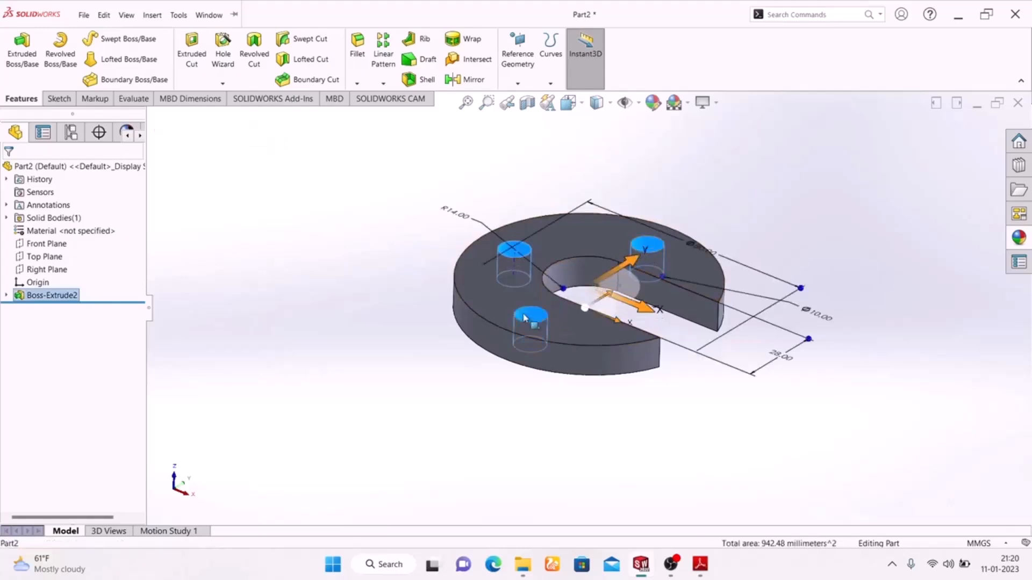
pyautogui.click(654, 105)
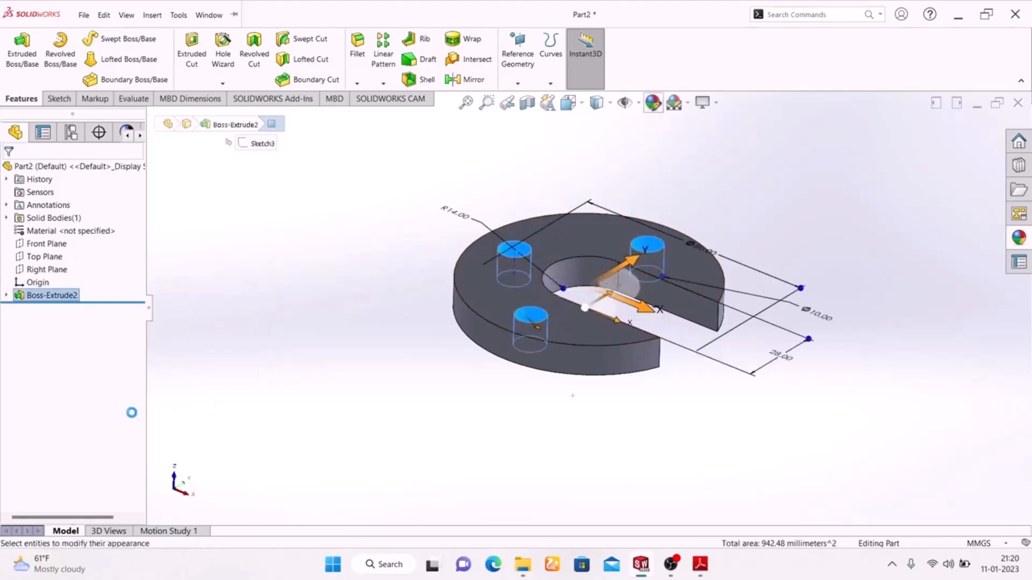
pyautogui.click(59, 445)
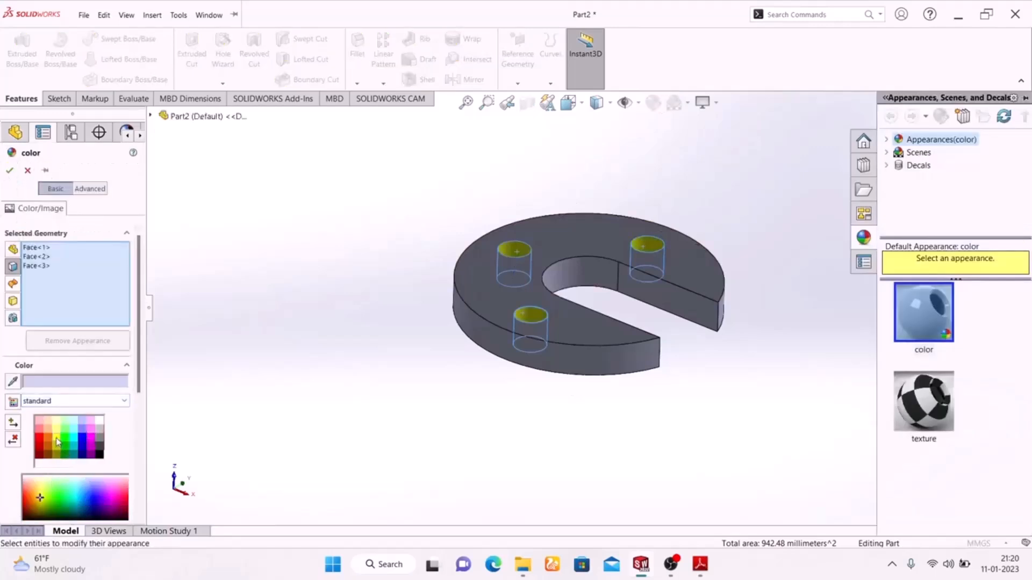
pyautogui.click(486, 290)
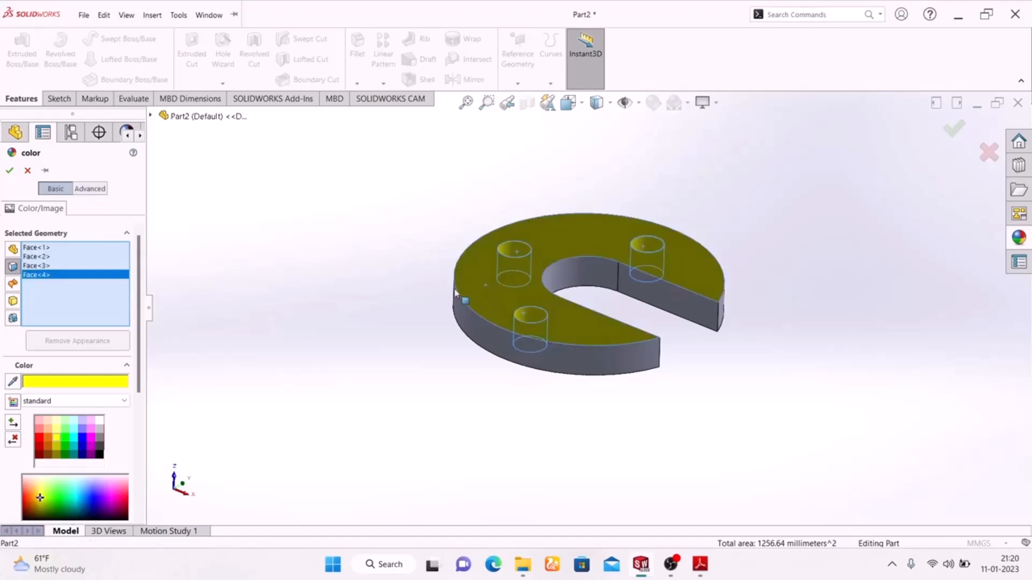
pyautogui.rightClick(60, 275)
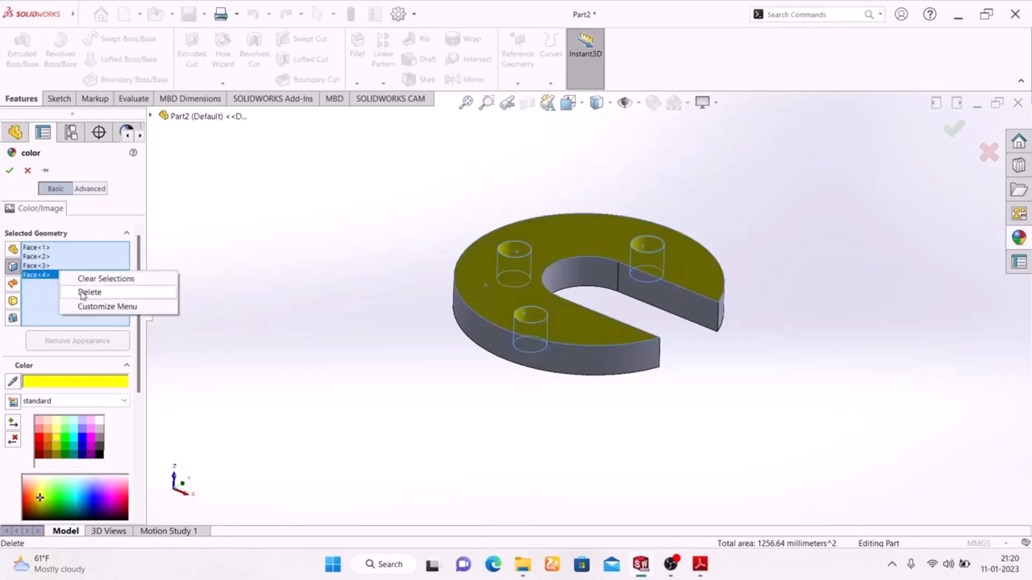
pyautogui.click(85, 294)
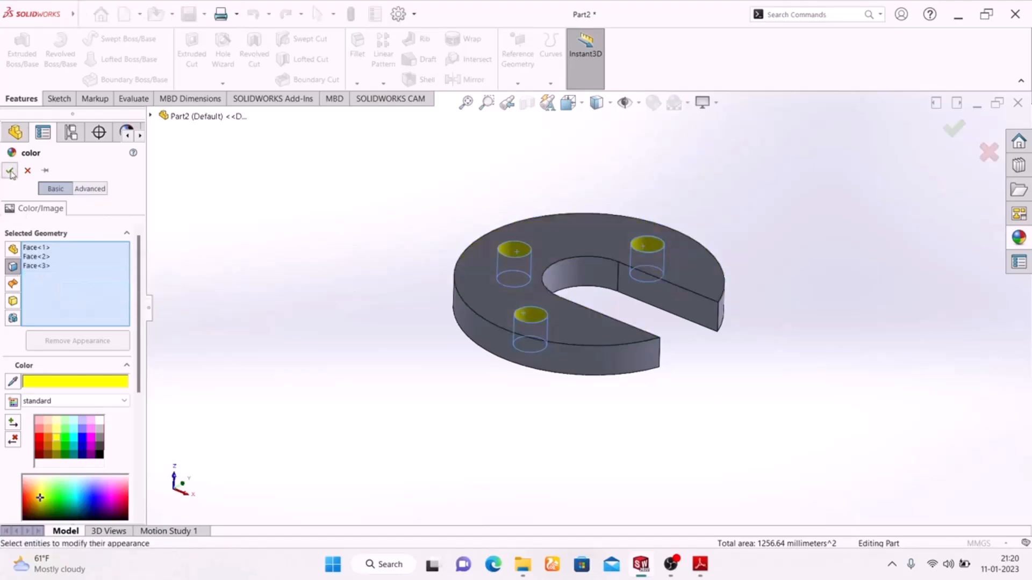
pyautogui.click(10, 170)
# Color the plate's top and bottom faces bright green
pyautogui.click(519, 295)
pyautogui.moveTo(534, 380); pyautogui.dragTo(500, 293, button='middle')
pyautogui.moveTo(432, 211); pyautogui.dragTo(433, 398, button='middle')
pyautogui.click(652, 103)
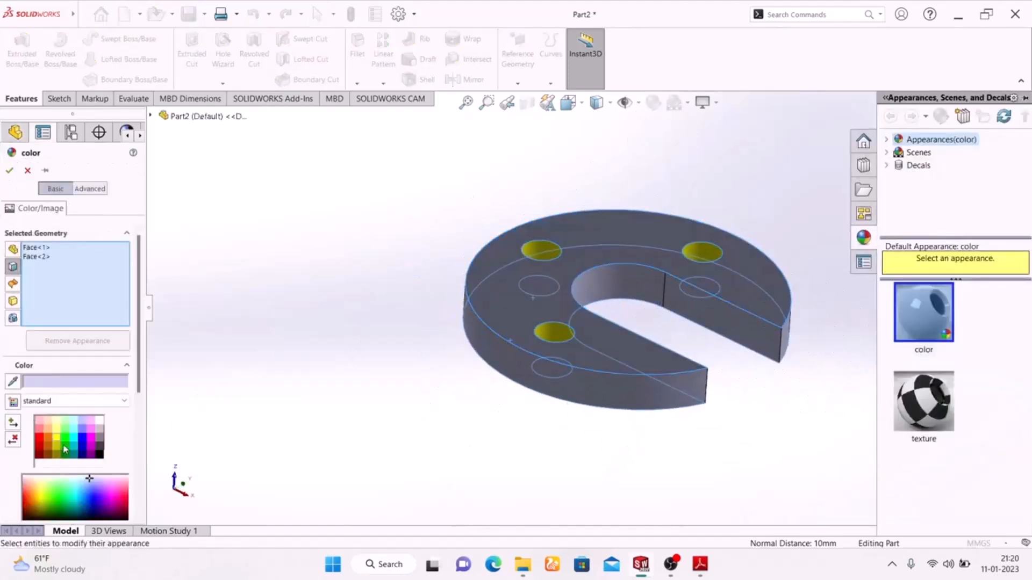
pyautogui.click(65, 455)
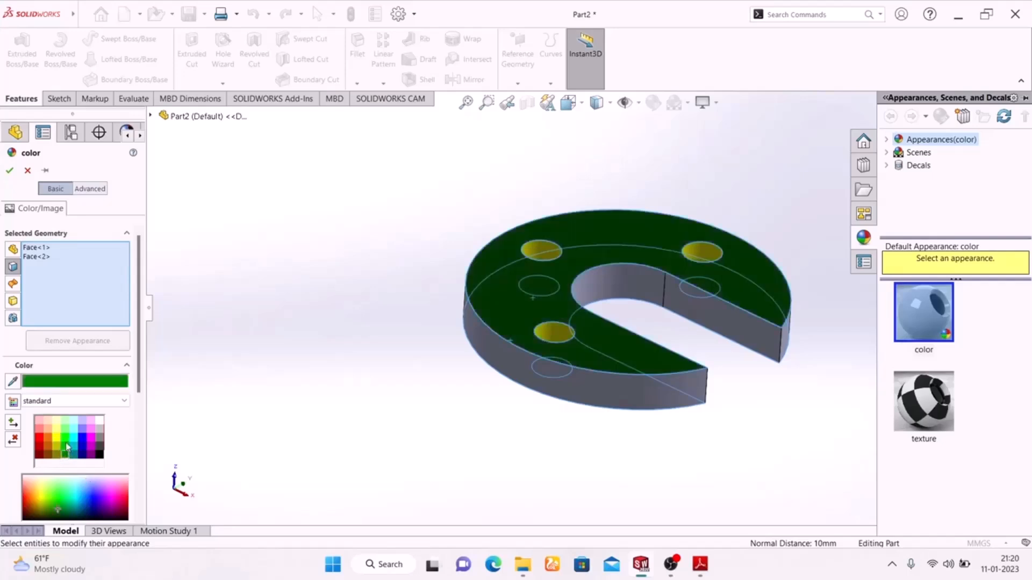
pyautogui.click(67, 447)
pyautogui.click(73, 440)
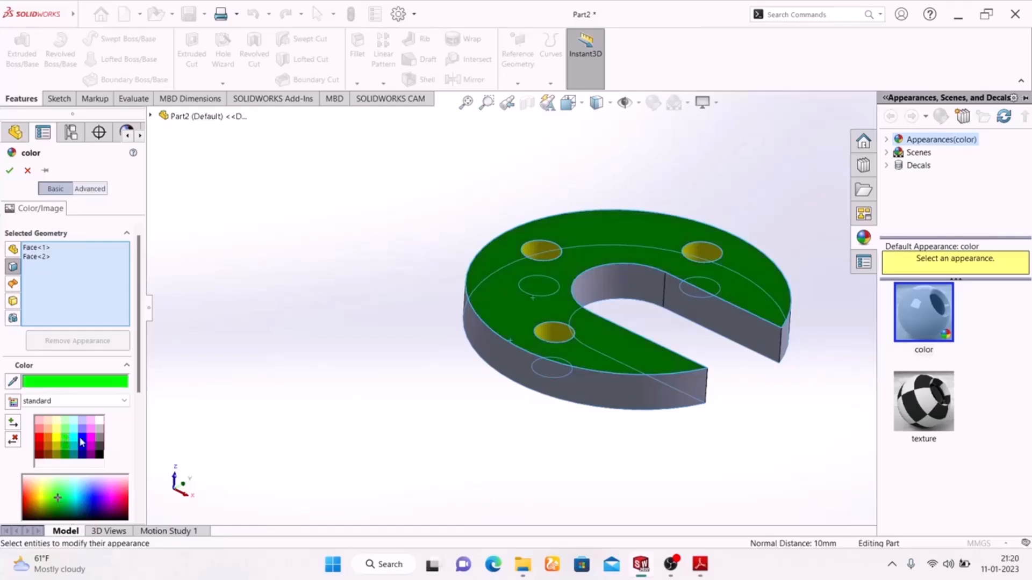
pyautogui.moveTo(205, 465); pyautogui.dragTo(144, 506, button='middle')
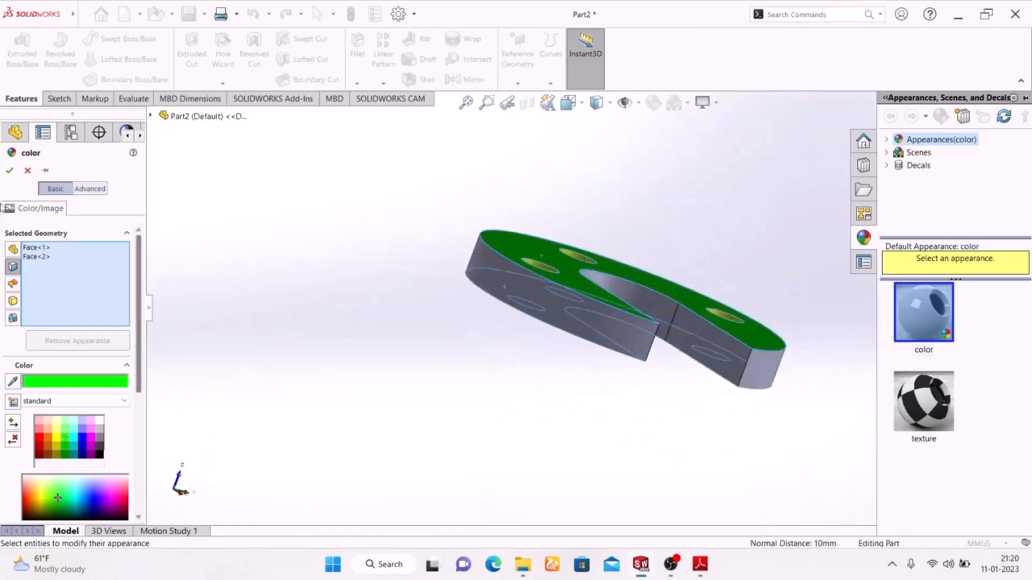
pyautogui.click(9, 171)
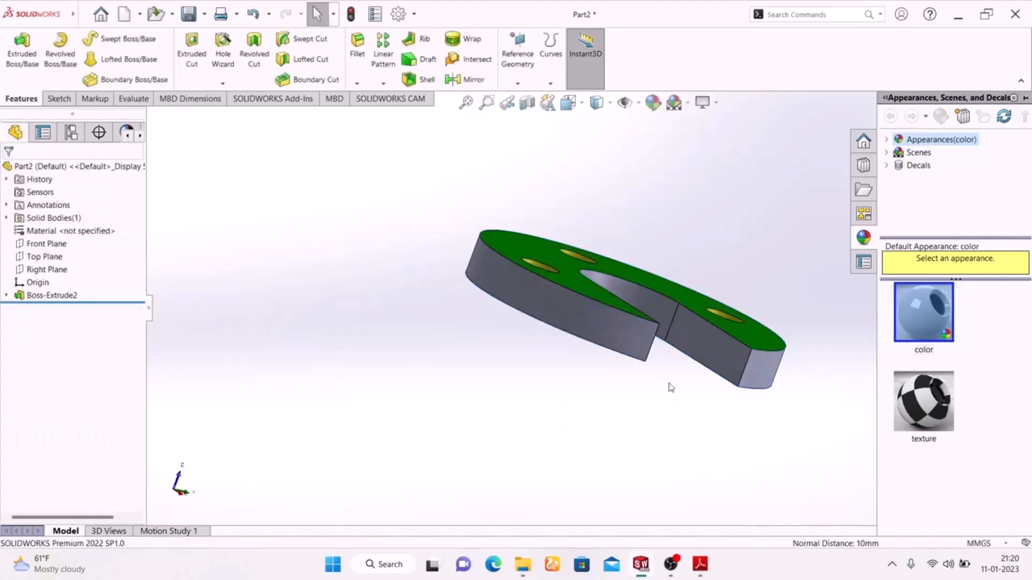
# Color the plate's outer rim, both straight slot walls and the slot's curved wall magenta
pyautogui.click(582, 330)
pyautogui.keyDown('ctrl'); pyautogui.click(711, 358); pyautogui.keyUp('ctrl')
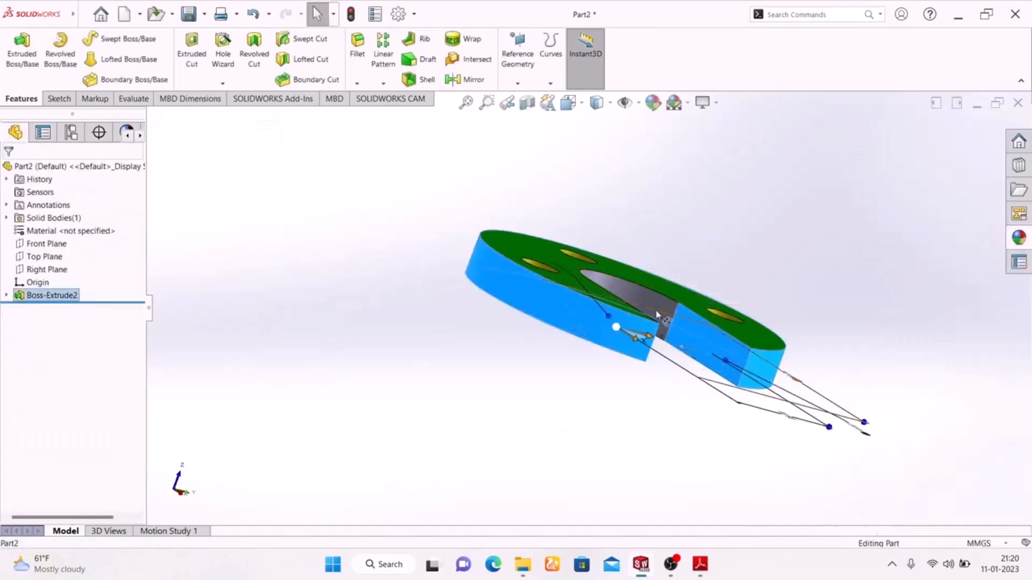
pyautogui.moveTo(783, 258); pyautogui.dragTo(532, 312, button='middle')
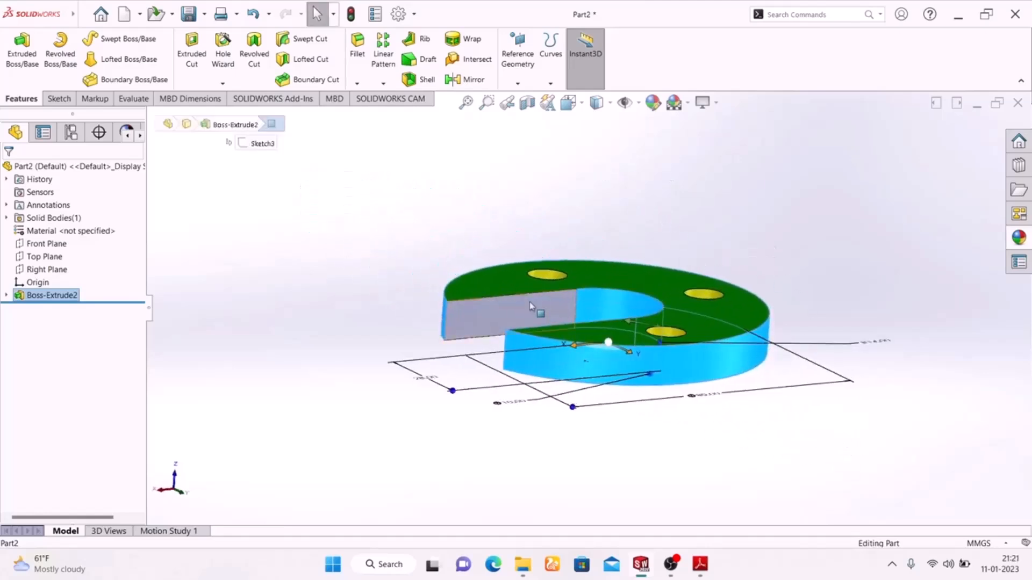
pyautogui.moveTo(286, 272); pyautogui.dragTo(284, 321, button='middle')
pyautogui.click(652, 102)
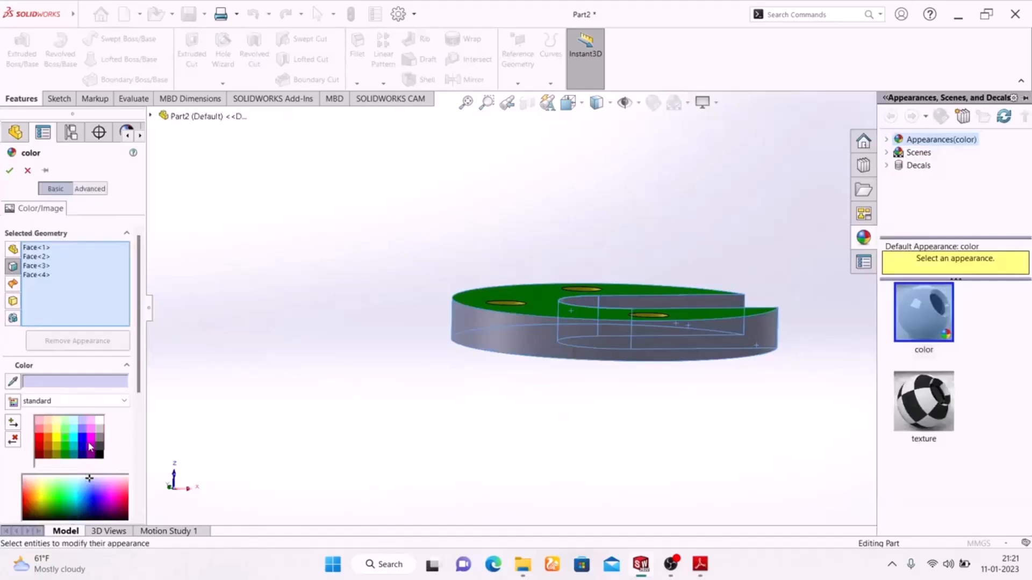
pyautogui.click(90, 440)
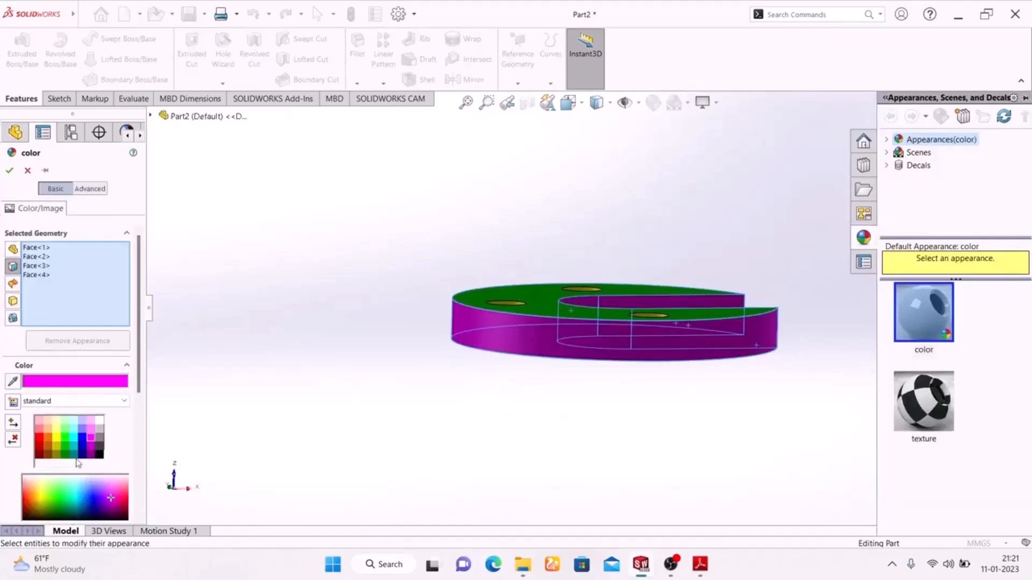
pyautogui.click(9, 172)
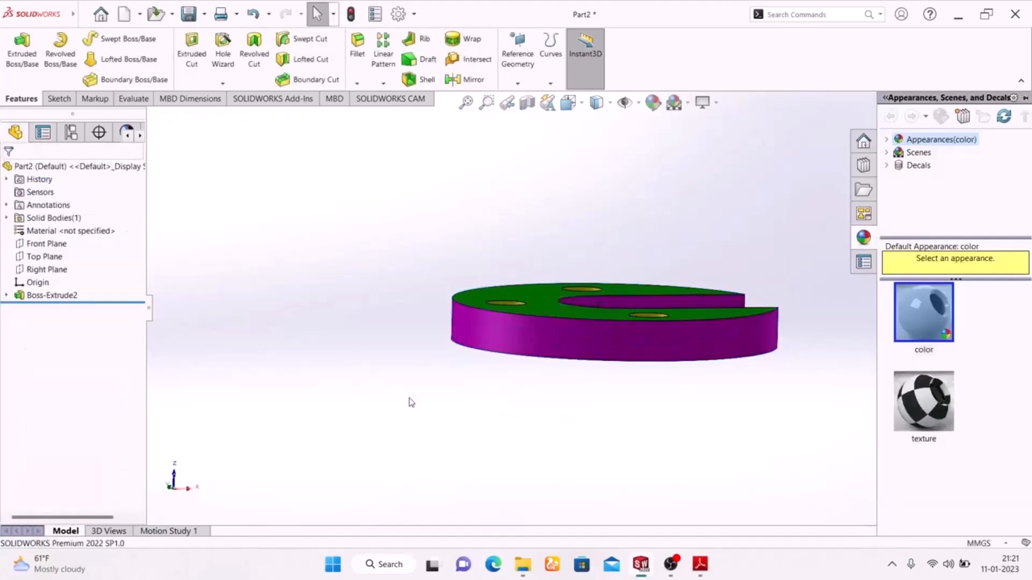
# Show the plate in isometric orientation and apply the Plain White scene
pyautogui.press('space')
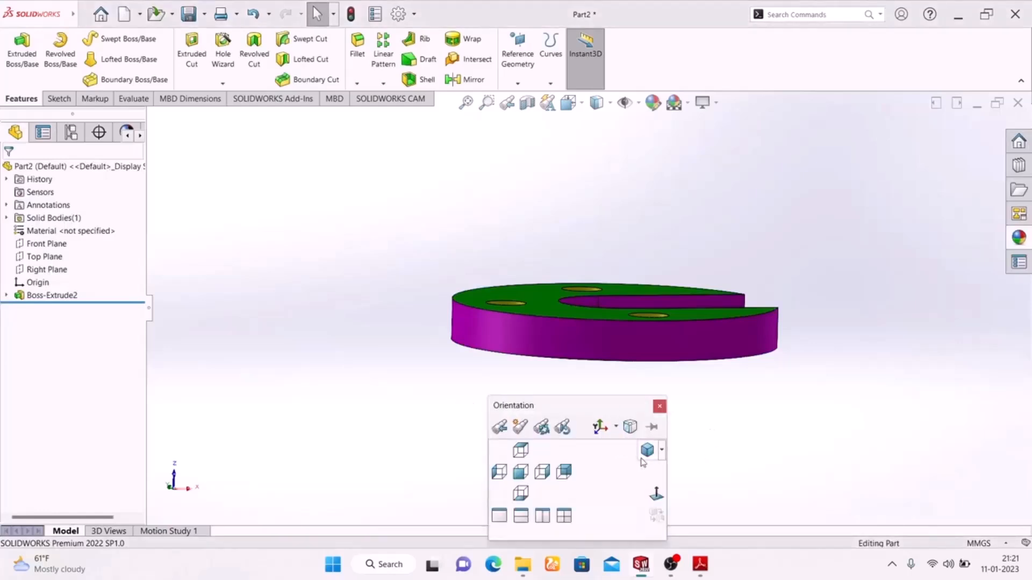
pyautogui.click(648, 451)
pyautogui.moveTo(327, 448); pyautogui.dragTo(362, 337, button='middle')
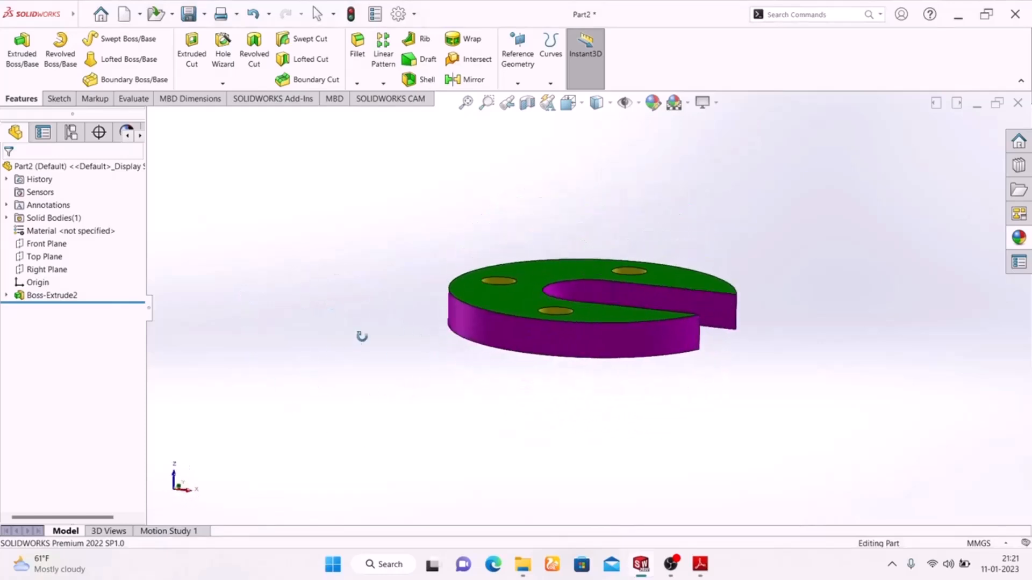
pyautogui.click(687, 107)
pyautogui.click(699, 133)
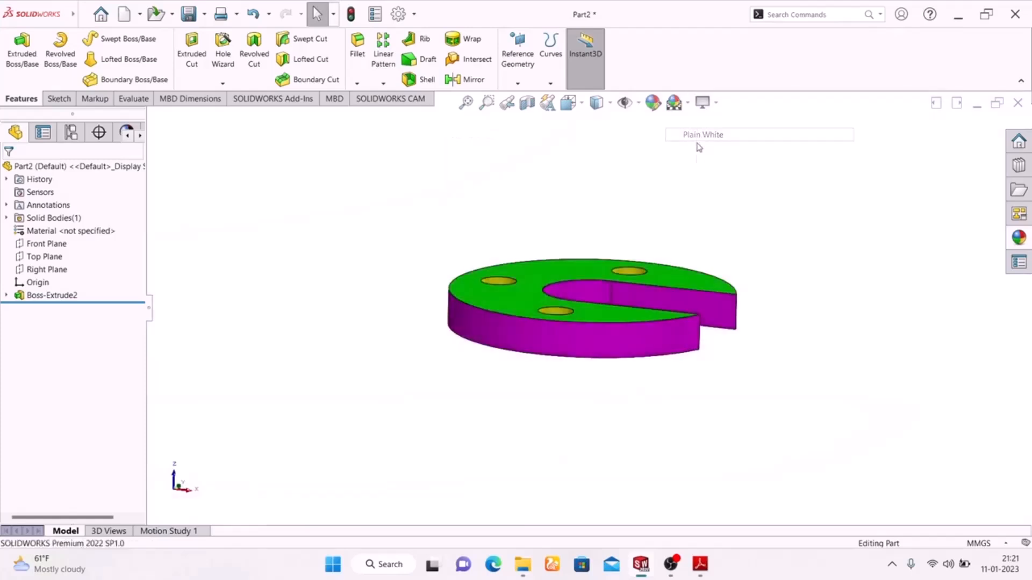
pyautogui.moveTo(716, 230); pyautogui.dragTo(672, 362, button='middle')
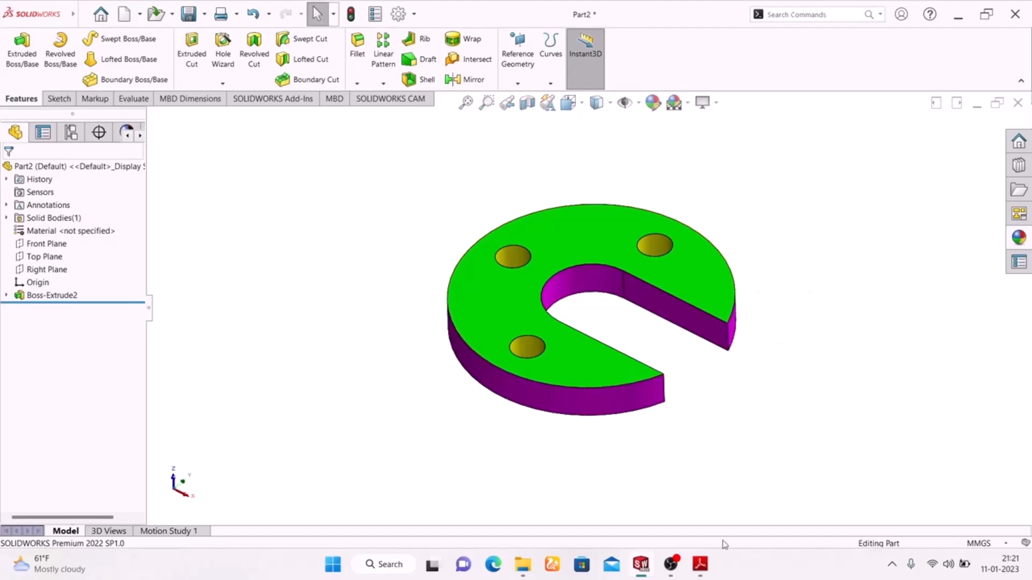
# Create a new part and start a sketch on the Top Plane
pyautogui.click(101, 14)
pyautogui.click(251, 155)
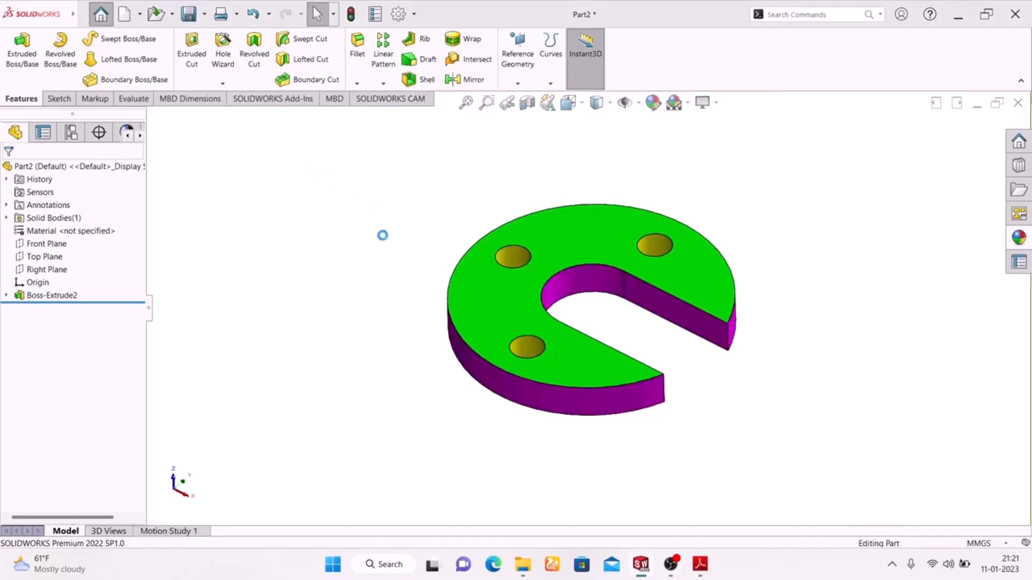
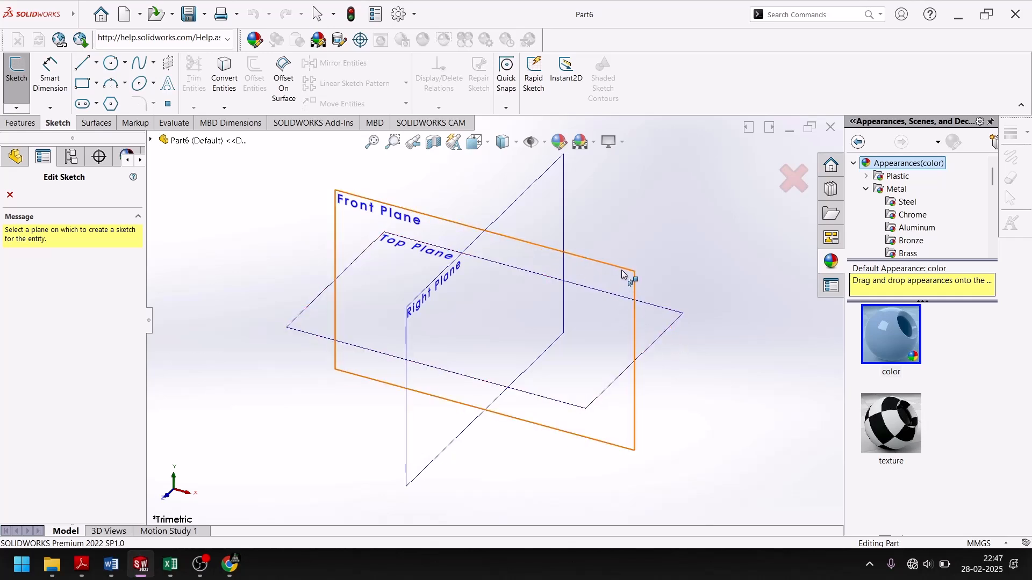
pyautogui.click(658, 320)
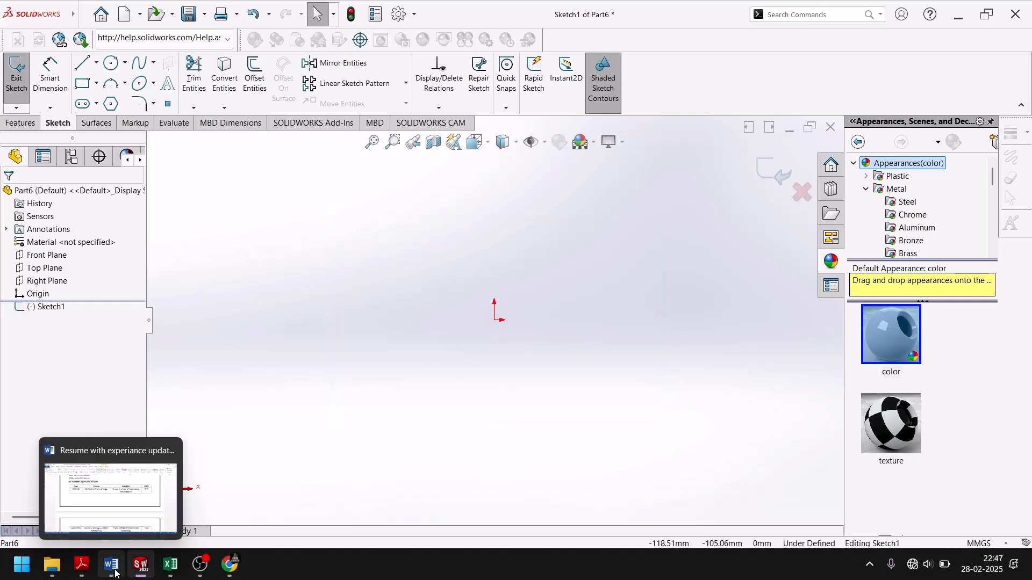
# Check the round plate in the PDF drawing and sketch a circle about 141 mm in diameter centered on the origin
pyautogui.click(139, 569)
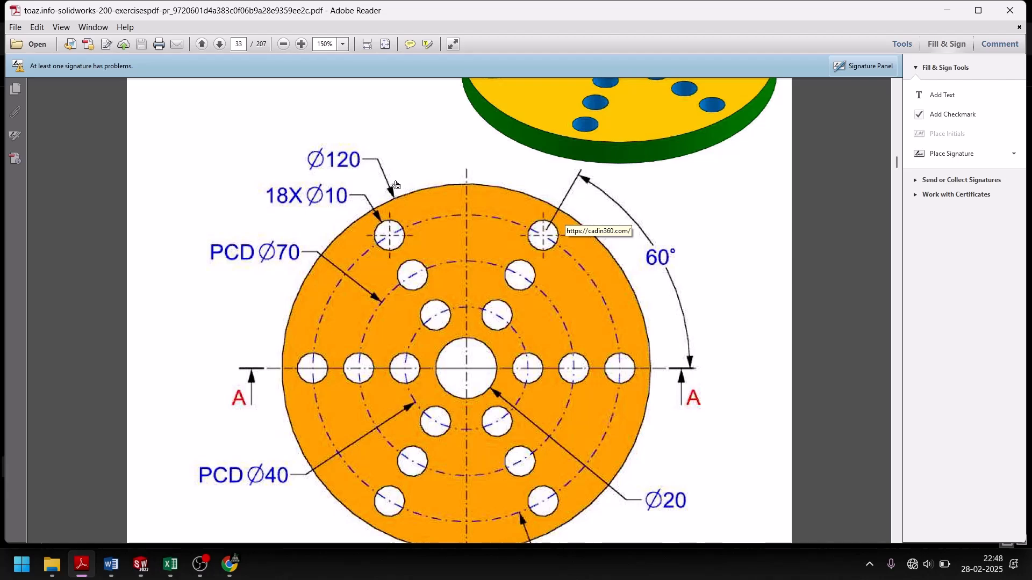
pyautogui.click(141, 564)
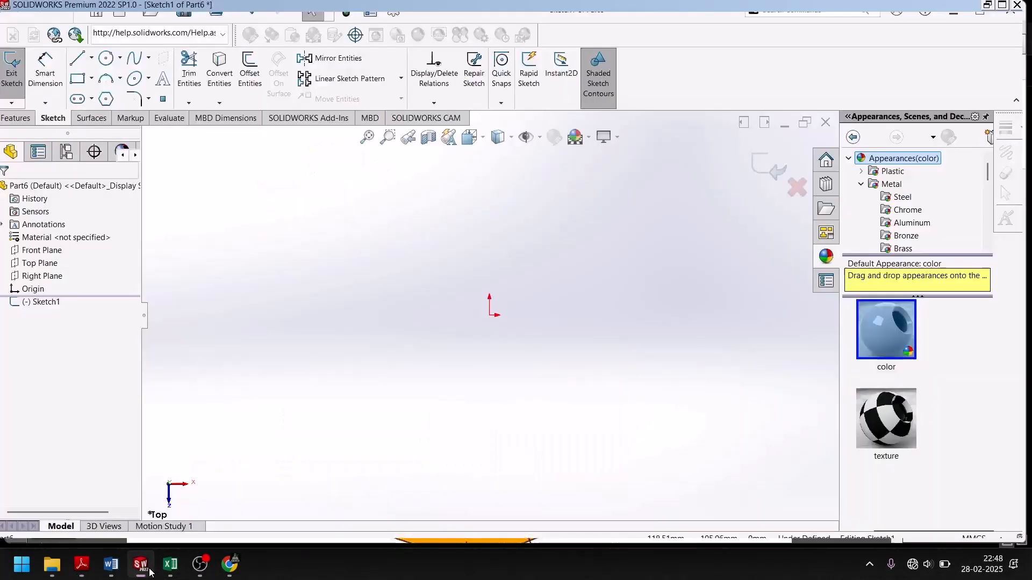
pyautogui.click(111, 63)
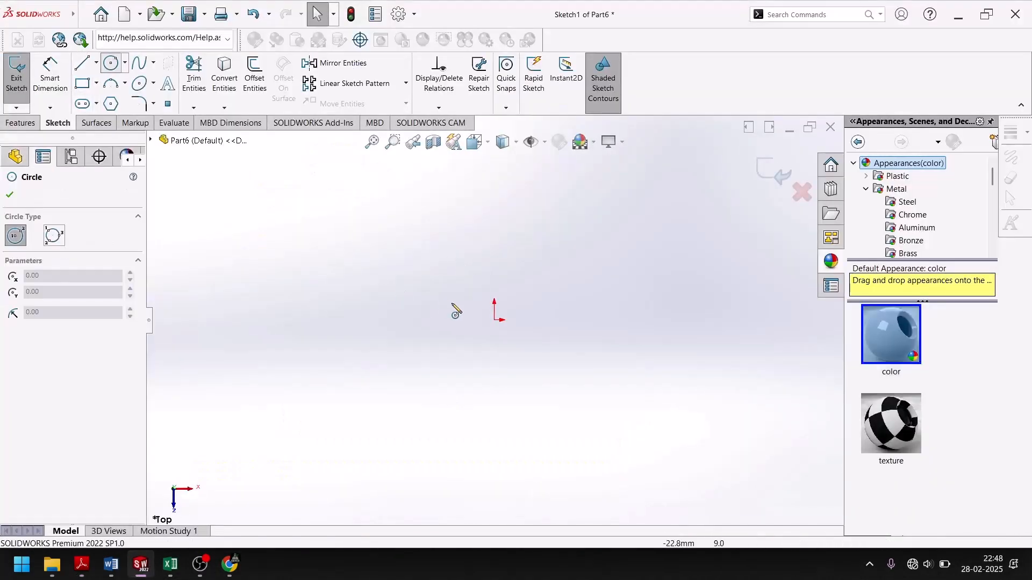
pyautogui.click(494, 320)
pyautogui.click(627, 293)
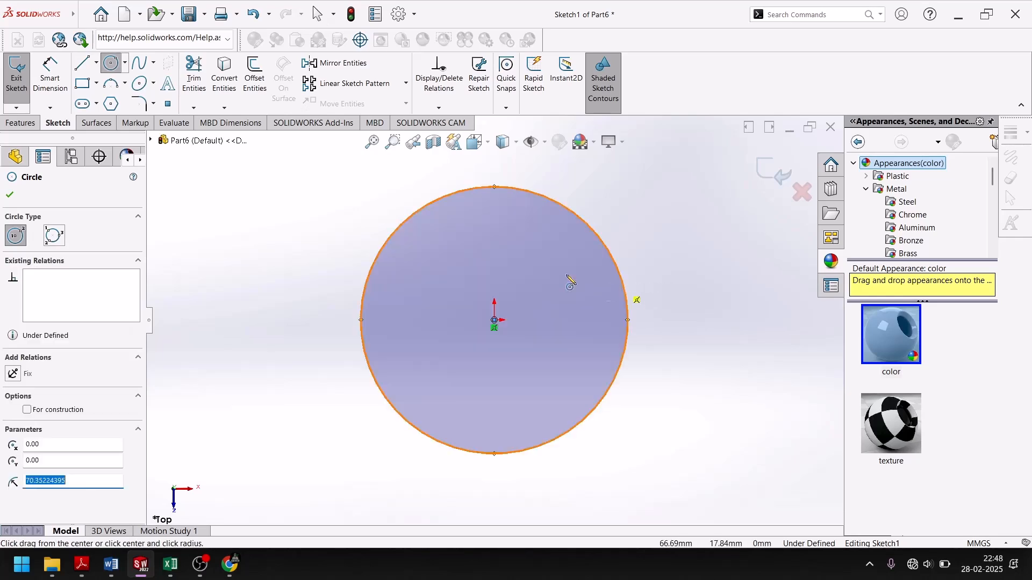
pyautogui.click(10, 195)
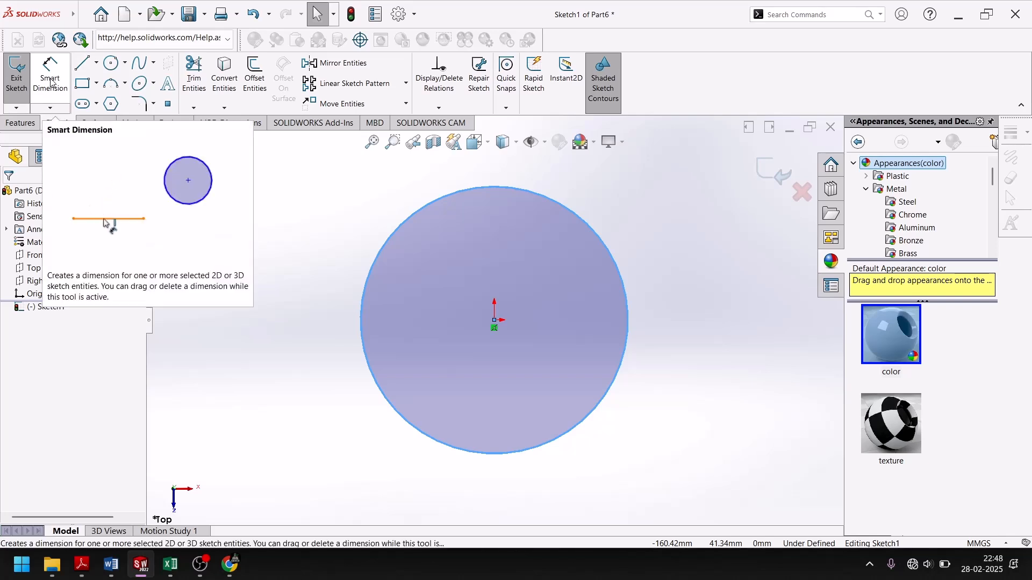
# Dimension the circle's diameter as 120 mm
pyautogui.click(588, 230)
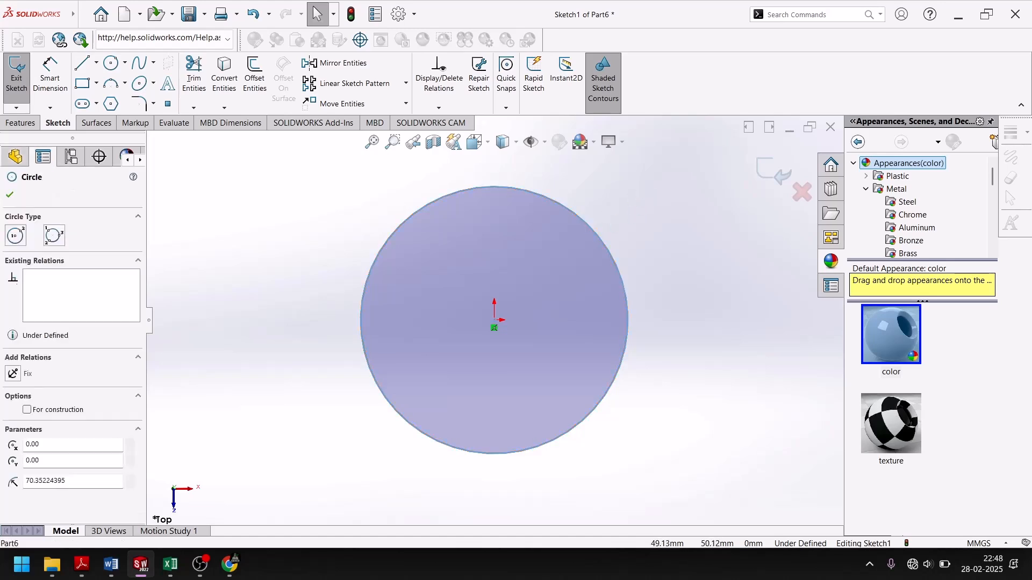
pyautogui.click(15, 156)
pyautogui.click(50, 74)
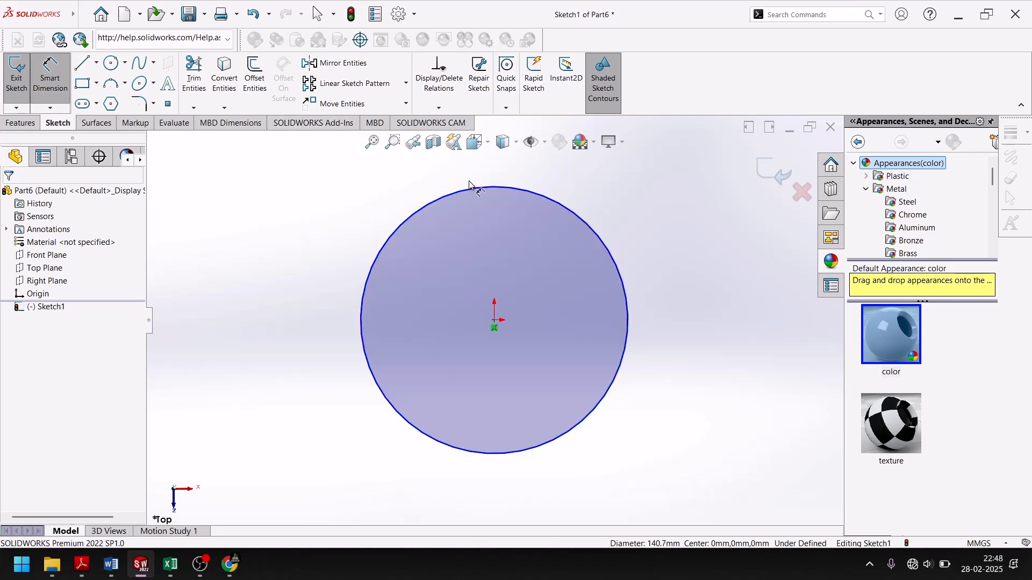
pyautogui.click(515, 189)
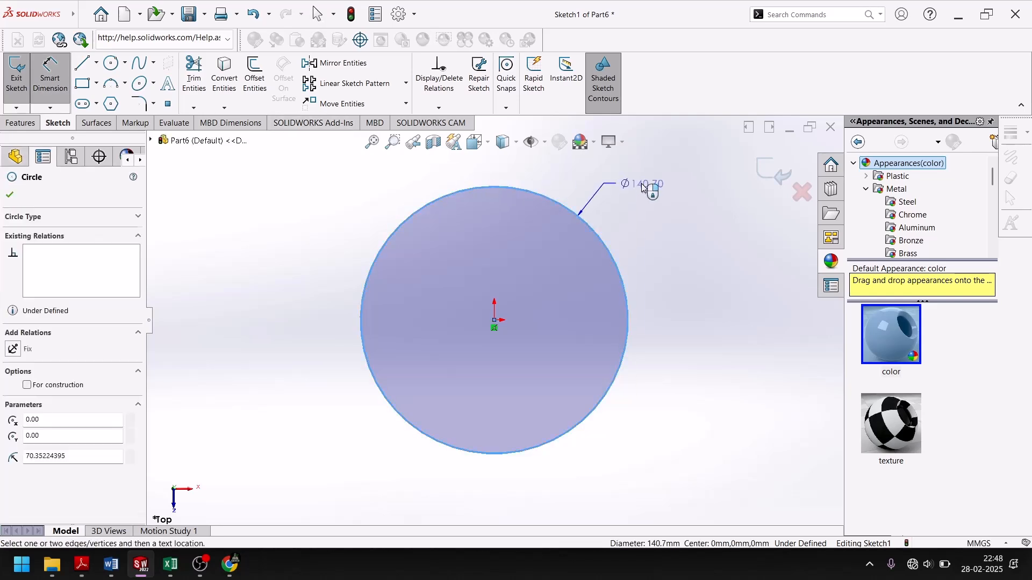
pyautogui.click(642, 186)
pyautogui.write('1')
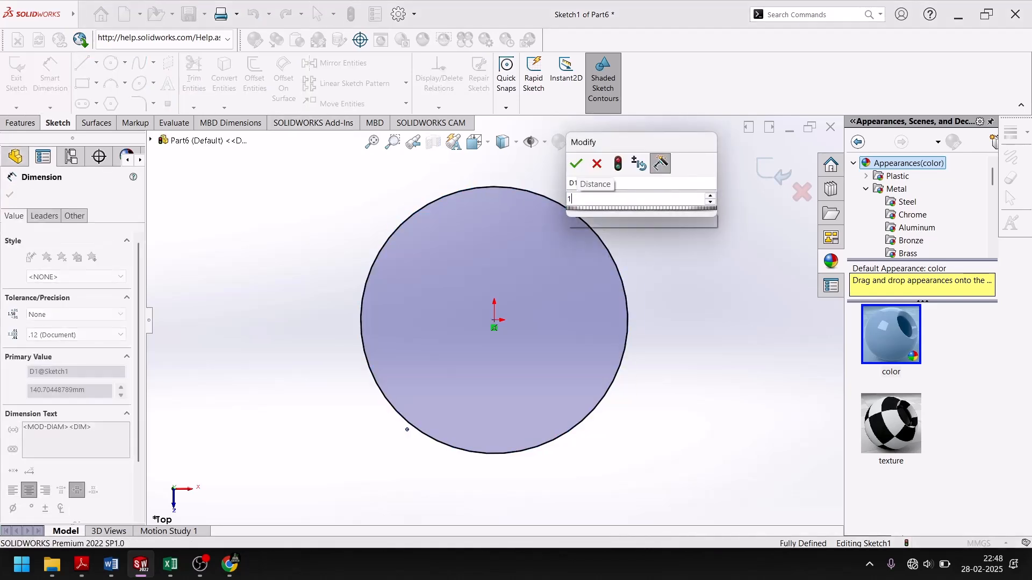
pyautogui.write('20')
pyautogui.press('Return')
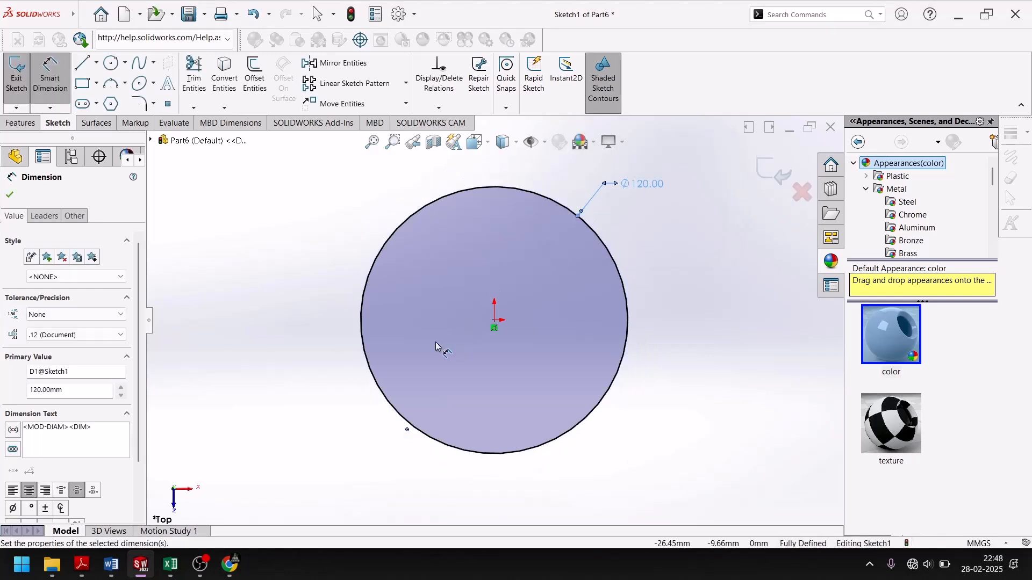
pyautogui.click(96, 64)
pyautogui.click(102, 92)
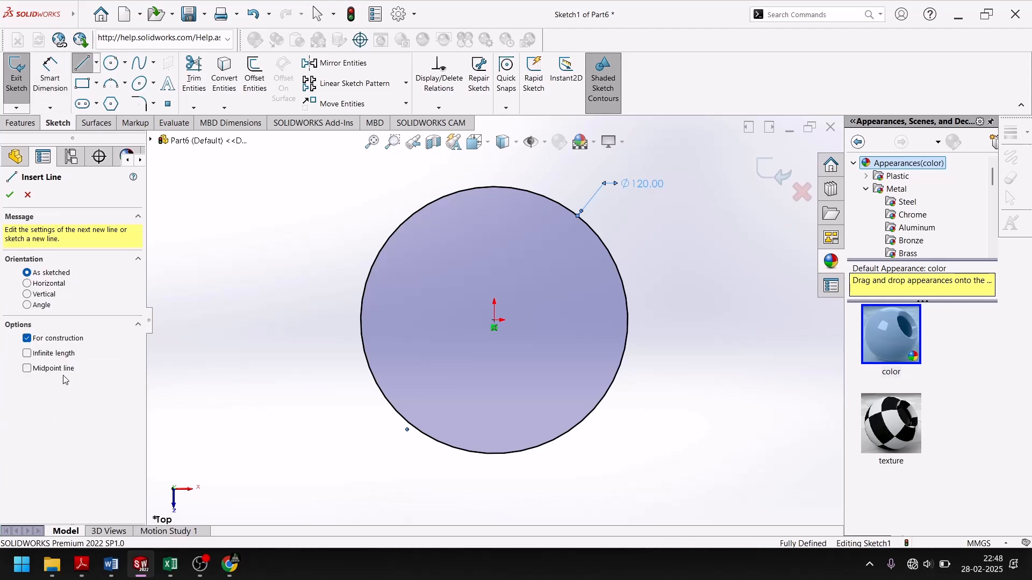
pyautogui.click(27, 354)
pyautogui.click(9, 194)
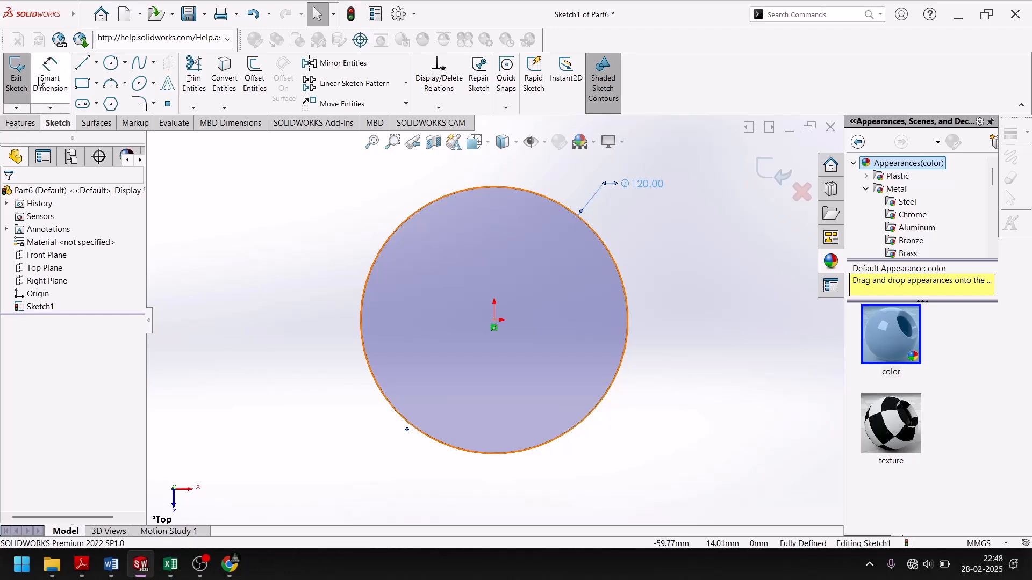
# Sketch infinite-length horizontal and vertical centerlines through the origin
pyautogui.click(95, 63)
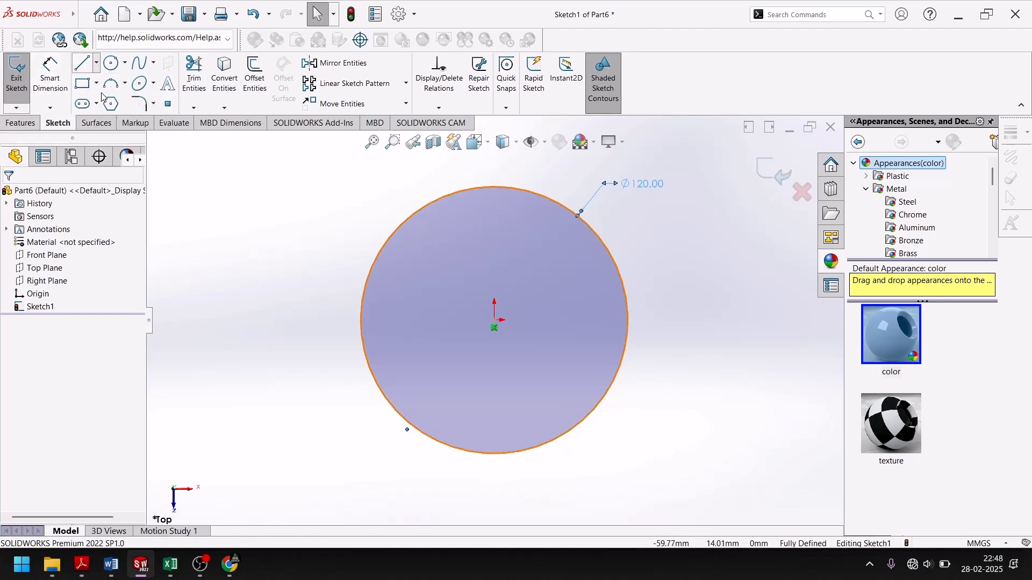
pyautogui.click(110, 95)
pyautogui.click(46, 353)
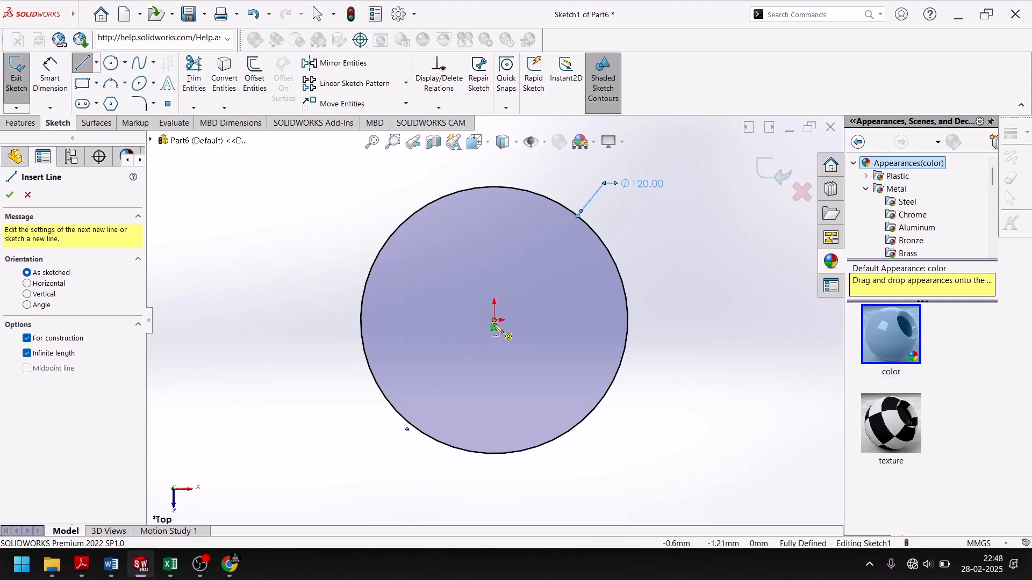
pyautogui.click(494, 321)
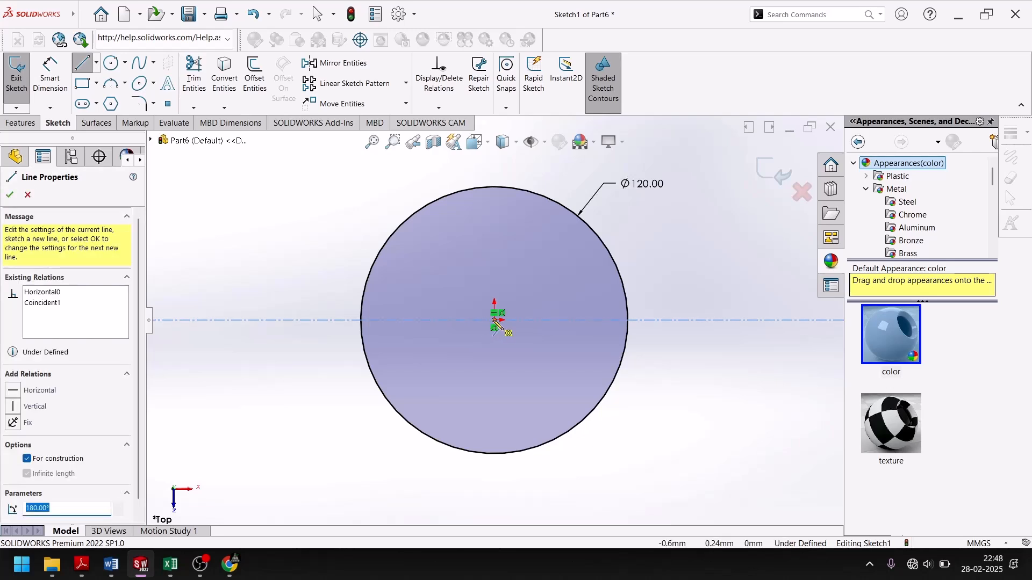
pyautogui.scroll(-5, 494, 320)
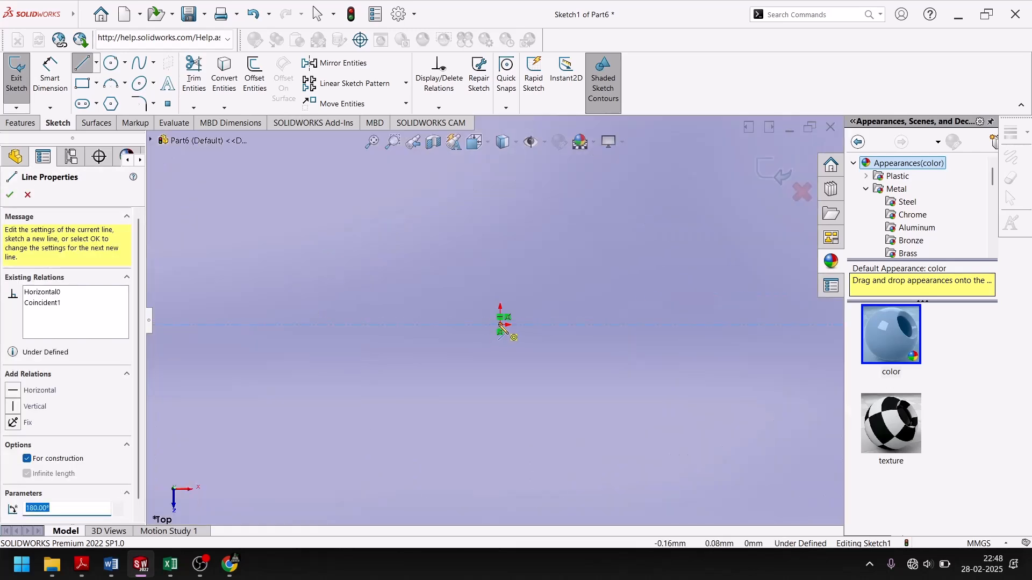
pyautogui.click(502, 325)
pyautogui.click(500, 371)
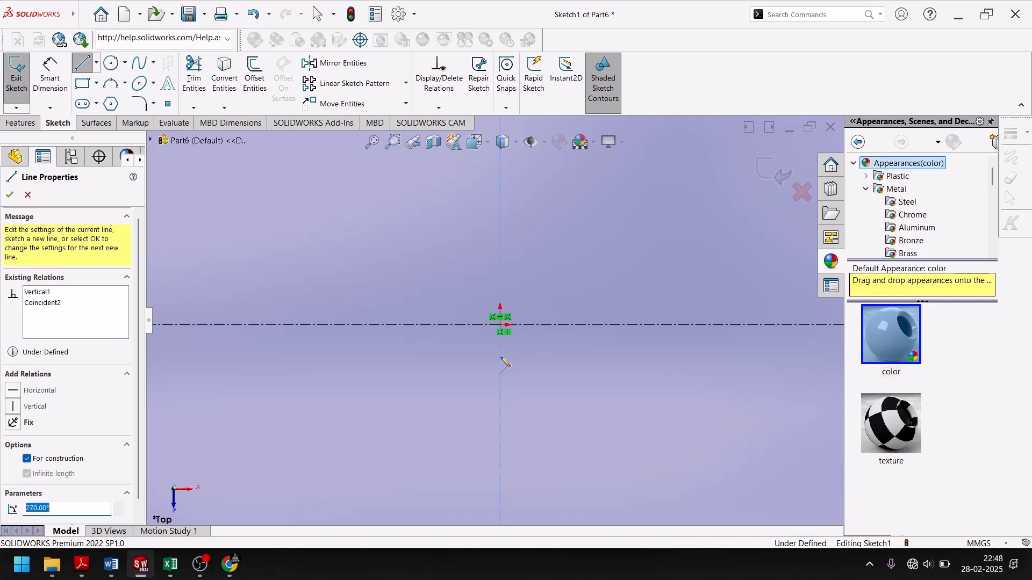
pyautogui.press('f')
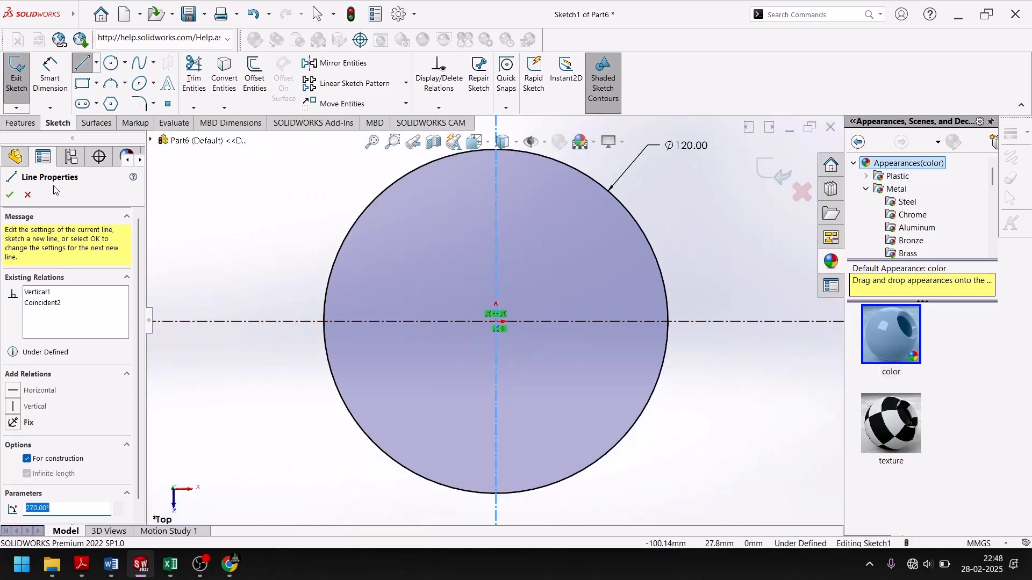
pyautogui.click(9, 196)
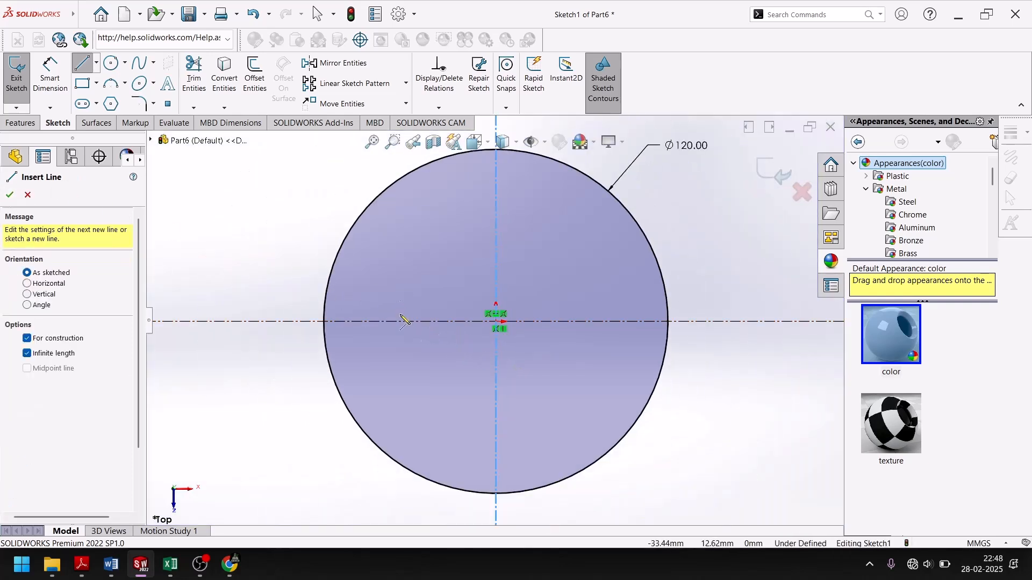
# Check the pitch circles in the PDF drawing and sketch a circle about 45 mm in diameter centered about 1.2 mm below the origin
pyautogui.click(81, 564)
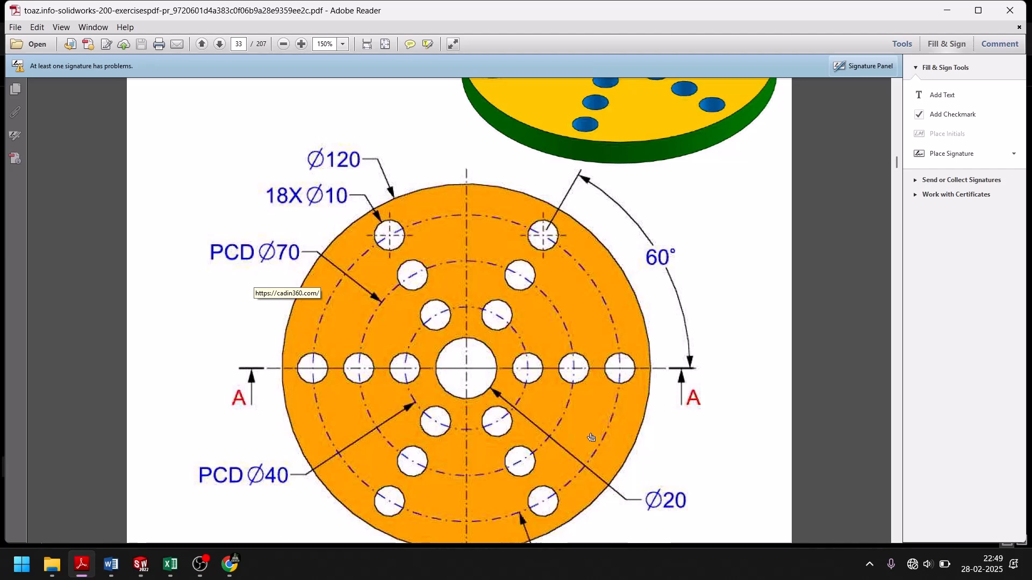
pyautogui.scroll(-3, 530, 483)
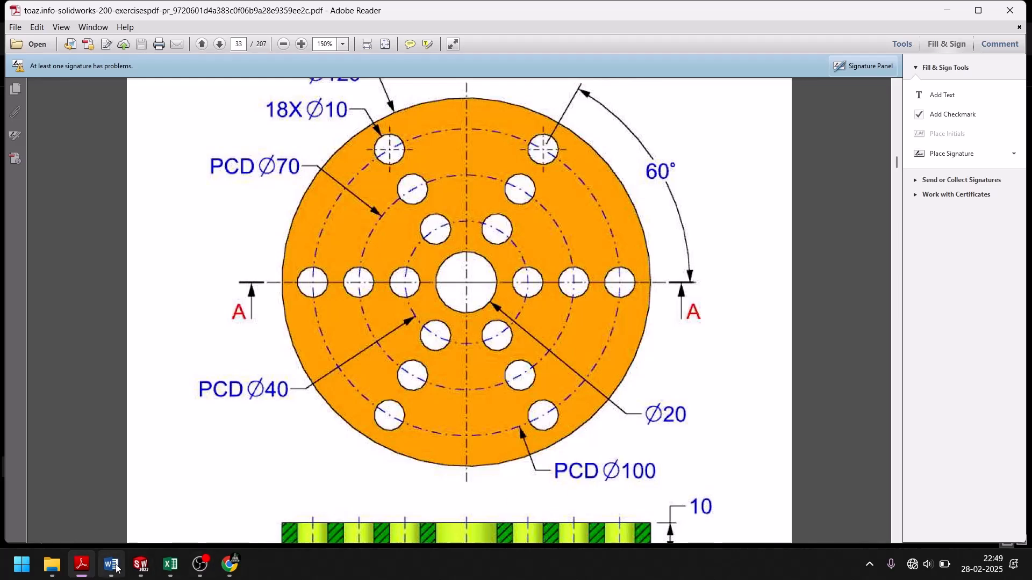
pyautogui.click(144, 561)
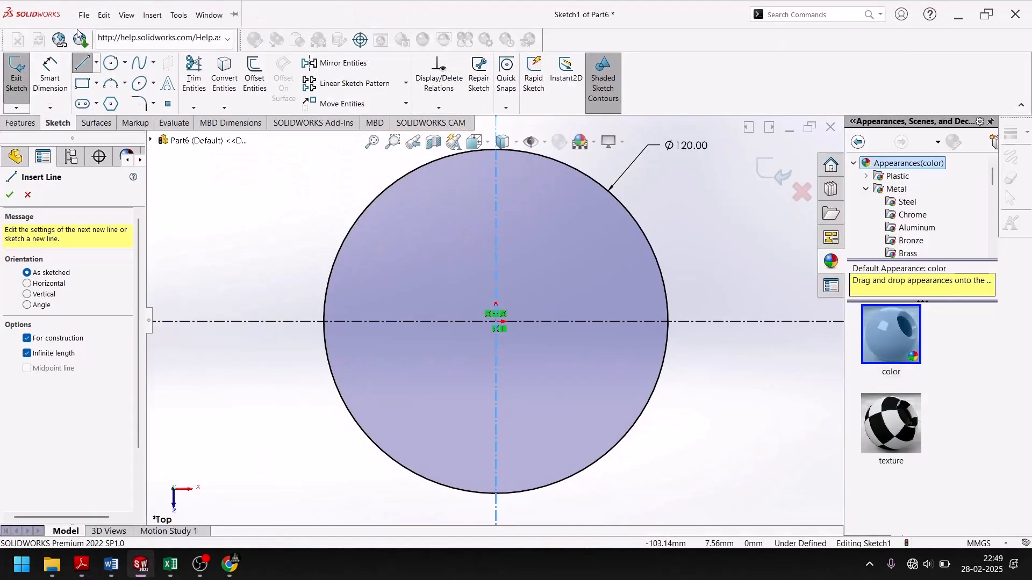
pyautogui.click(127, 69)
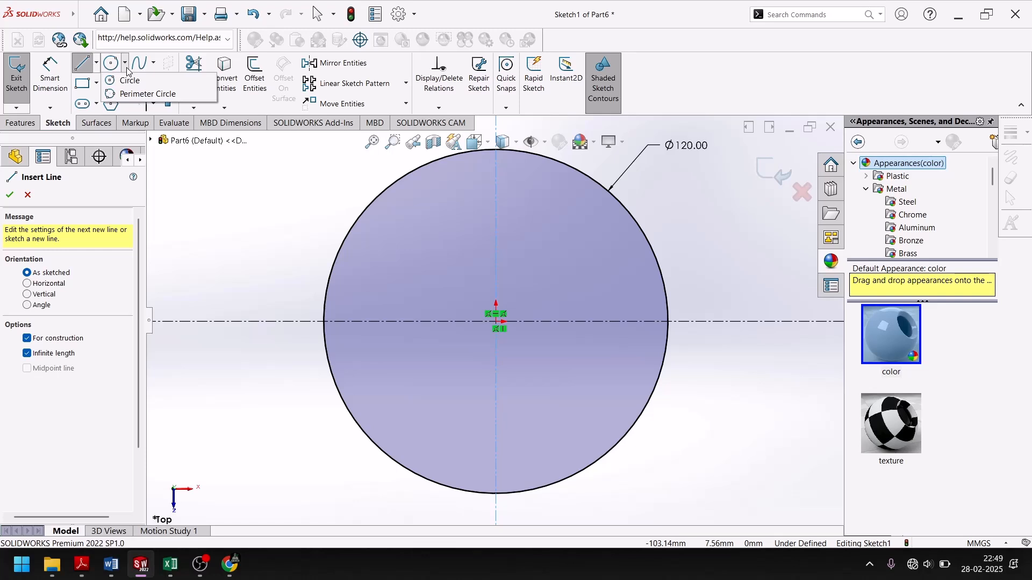
pyautogui.click(124, 80)
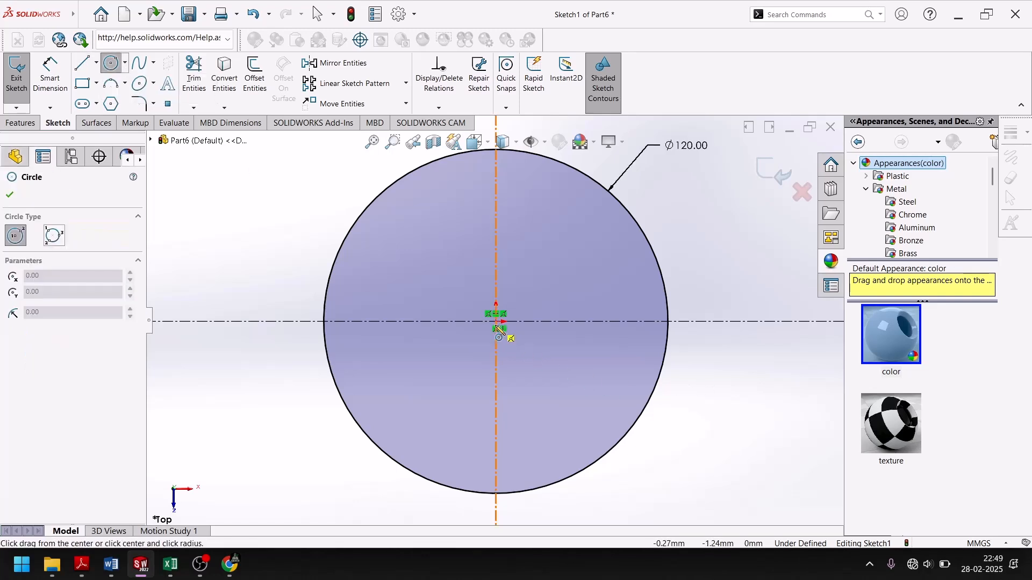
pyautogui.click(497, 326)
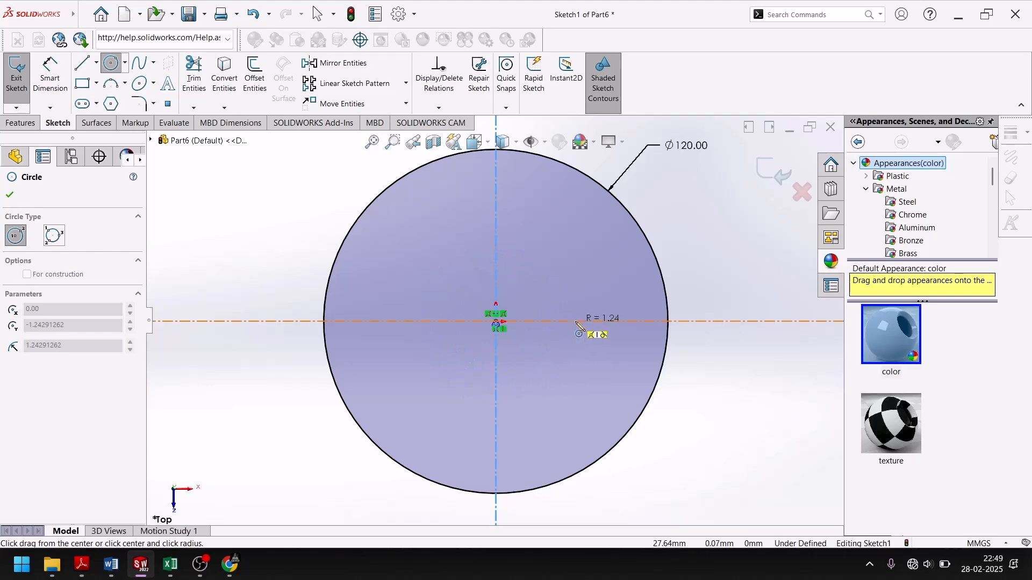
pyautogui.click(553, 354)
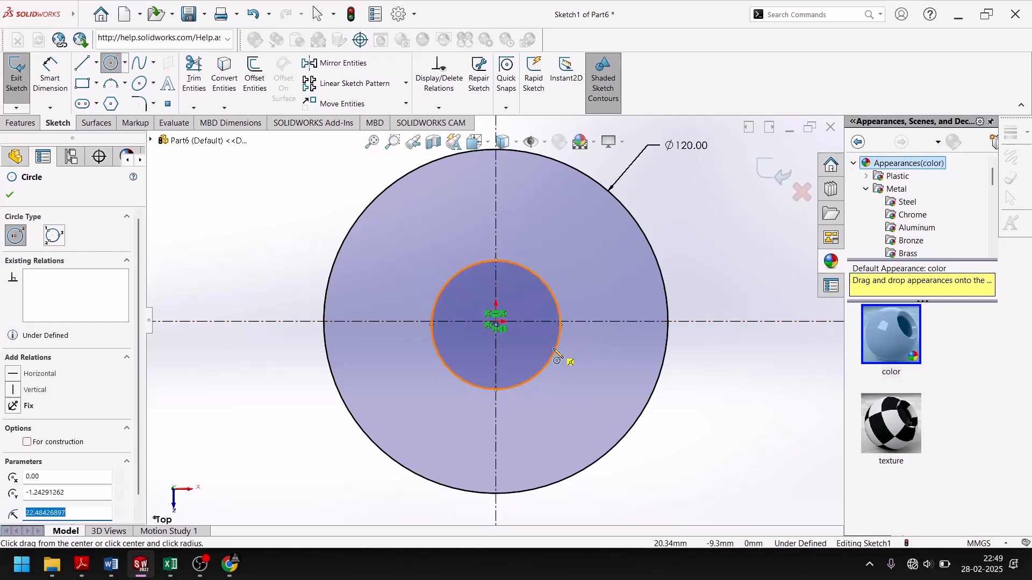
# Sketch two concentric circles about 73 mm and 92 mm in diameter centered on the origin
pyautogui.scroll(-5, 497, 339)
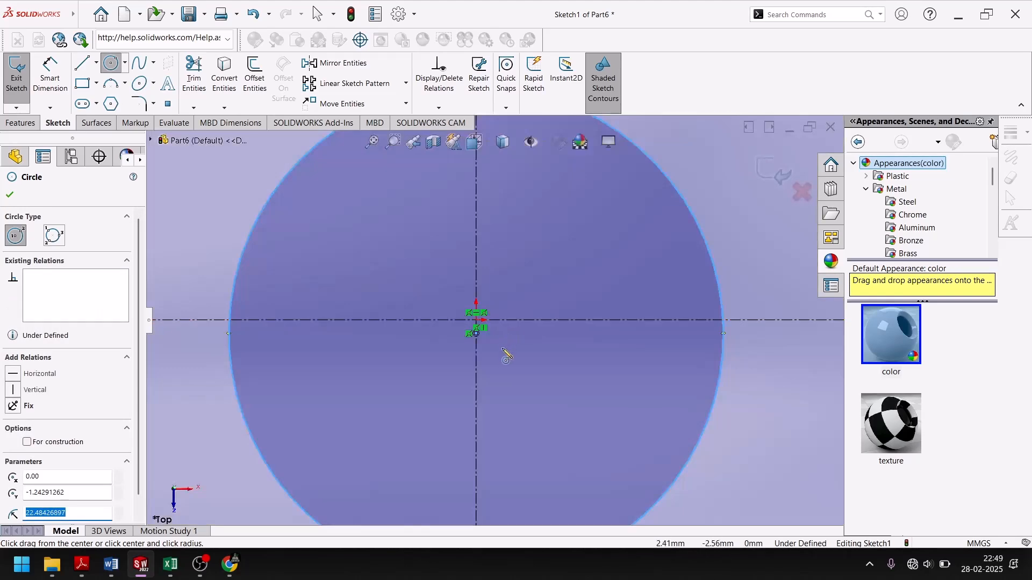
pyautogui.click(476, 321)
pyautogui.scroll(5, 478, 325)
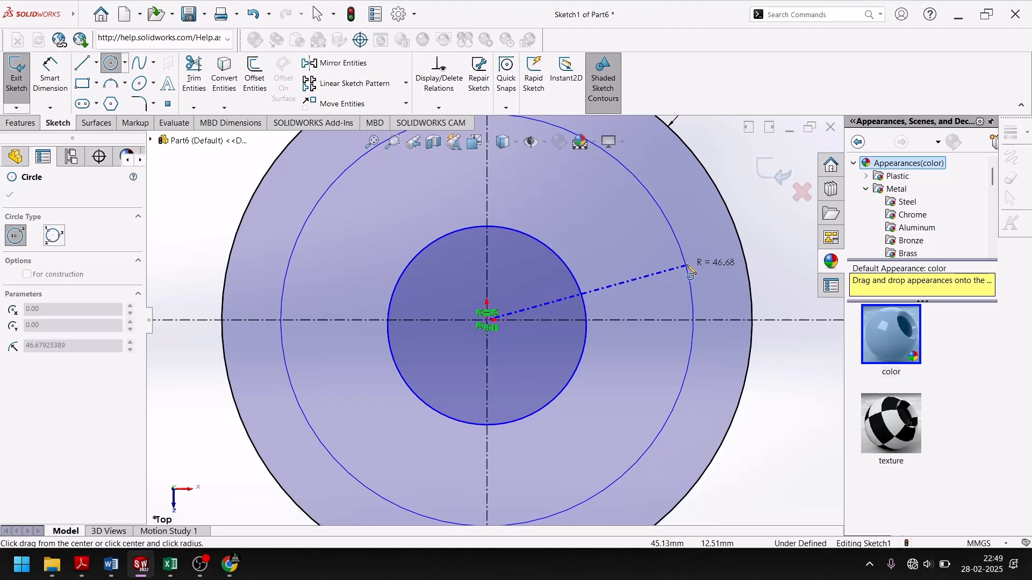
pyautogui.click(643, 277)
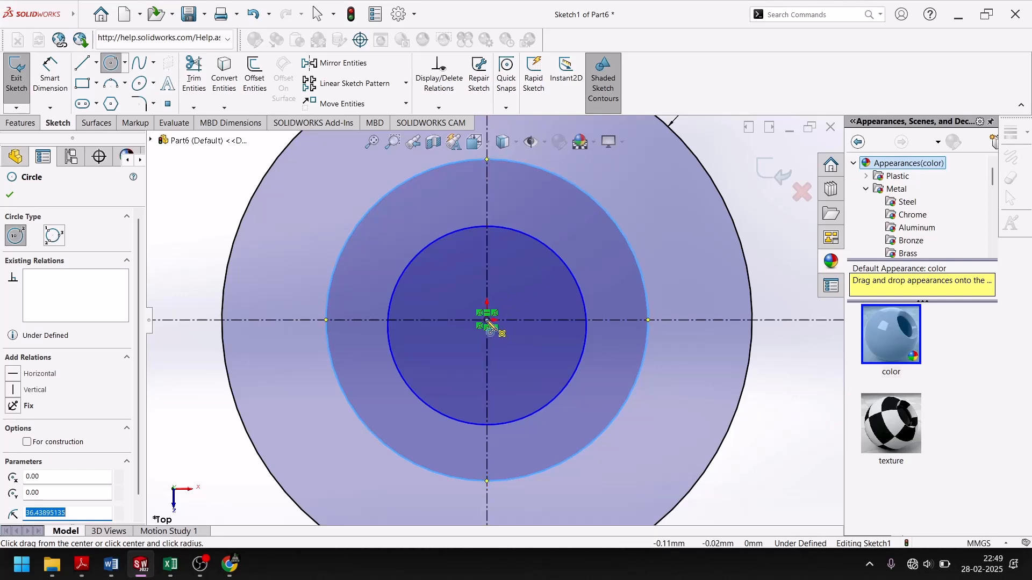
pyautogui.click(488, 321)
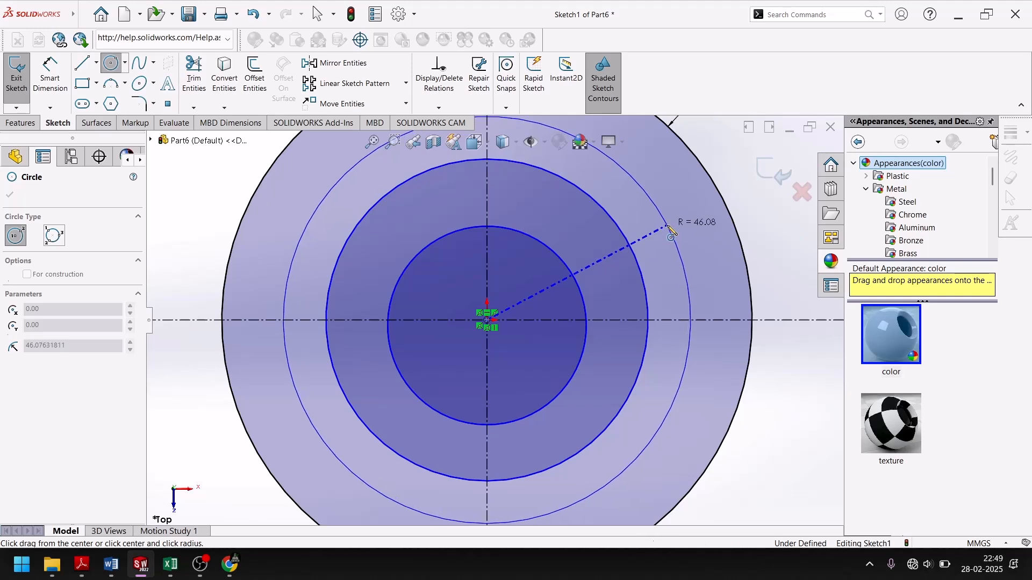
pyautogui.click(669, 228)
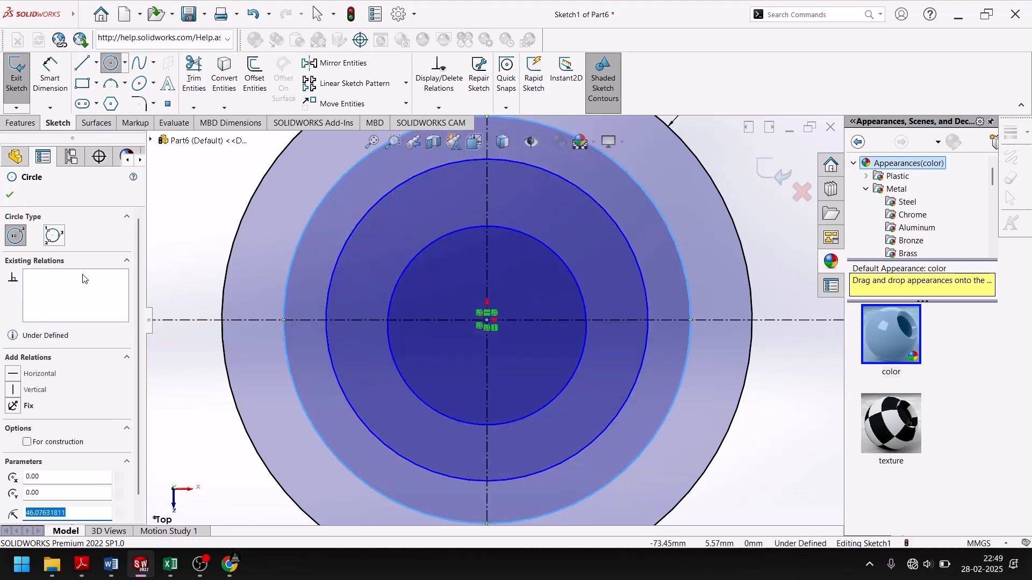
pyautogui.click(10, 195)
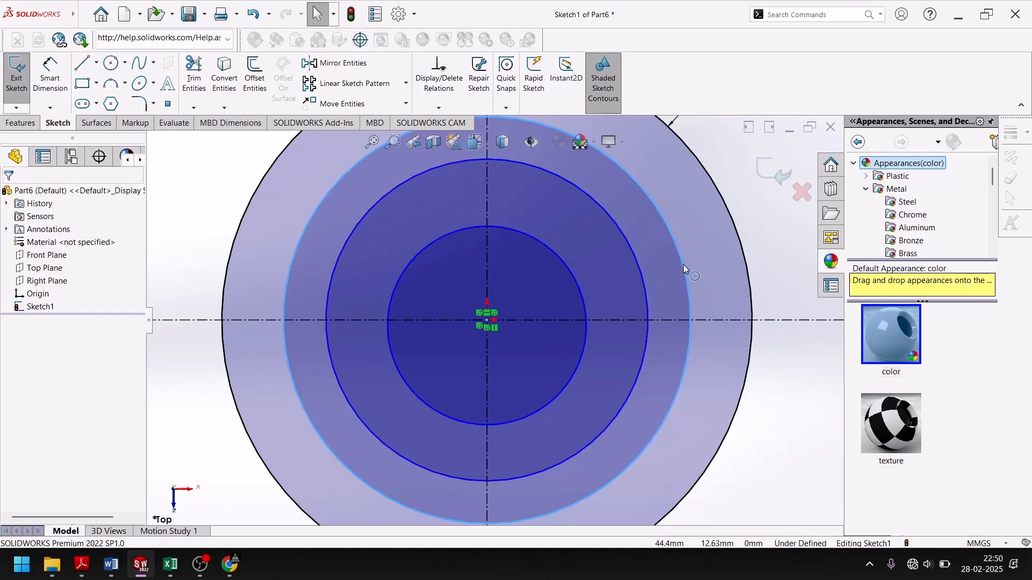
pyautogui.press('Escape')
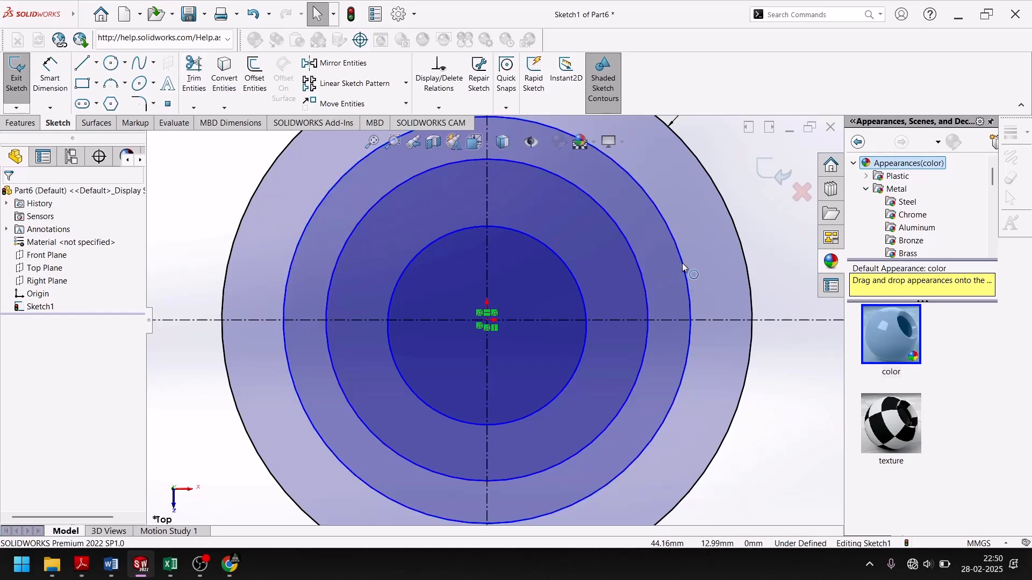
# Convert the three inner circles to construction geometry, leaving the 120 mm outer circle solid
pyautogui.click(685, 265)
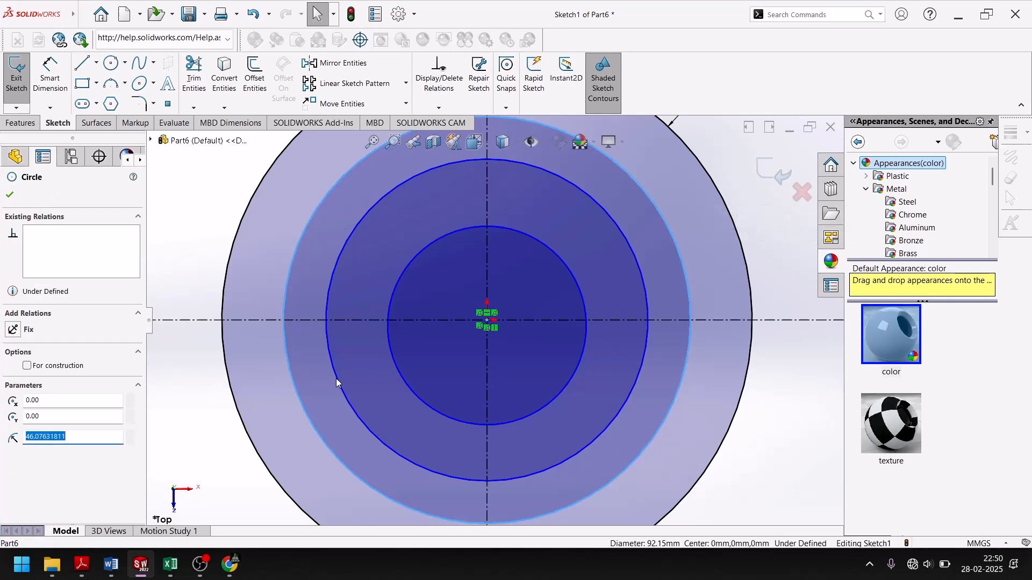
pyautogui.click(28, 366)
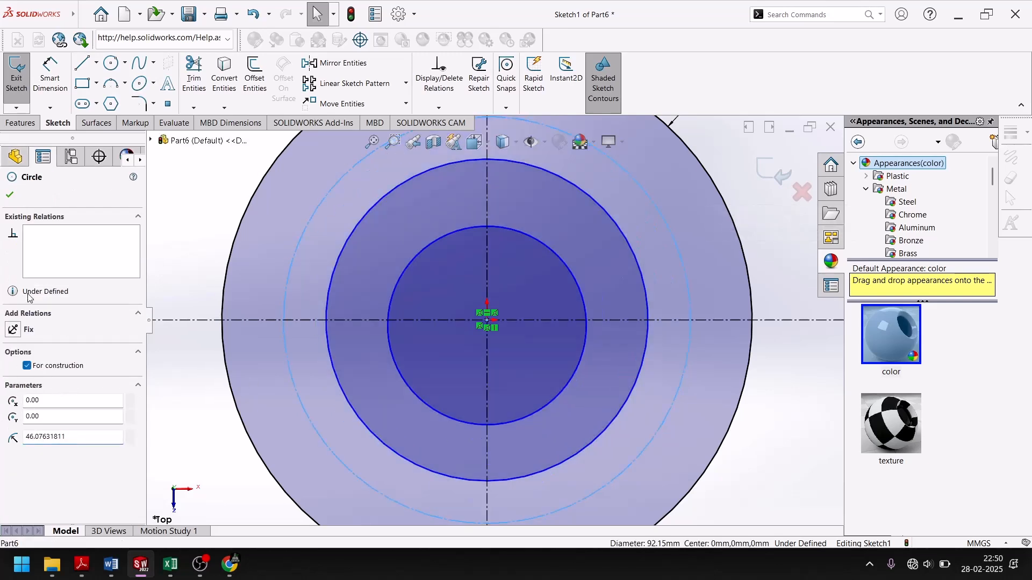
pyautogui.click(9, 195)
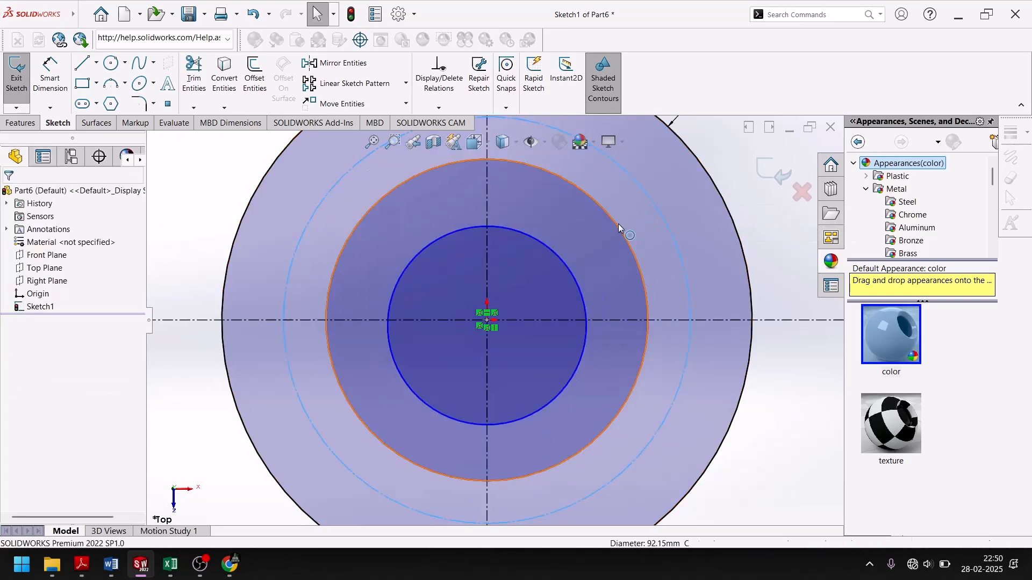
pyautogui.click(618, 224)
pyautogui.click(26, 366)
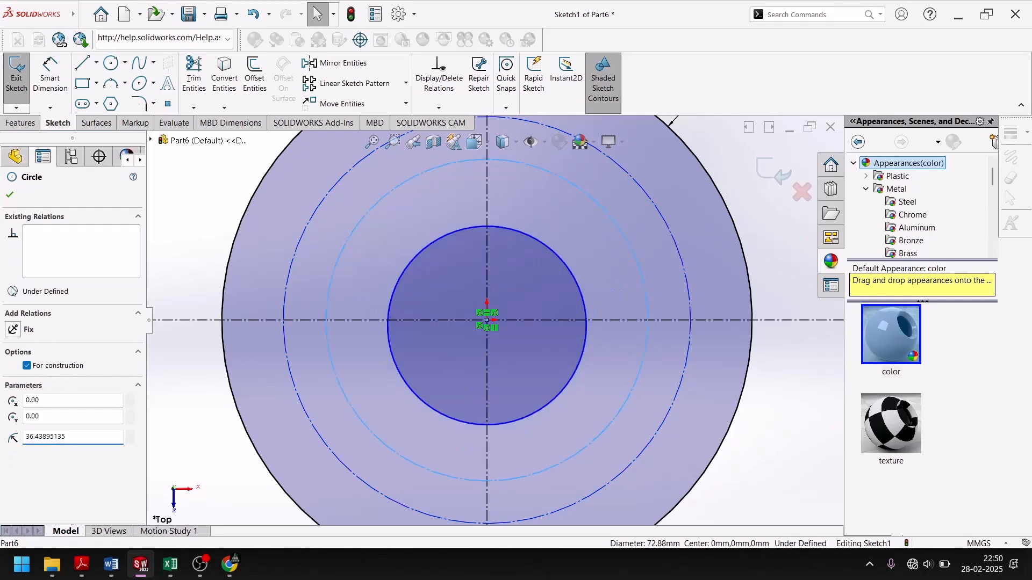
pyautogui.click(10, 194)
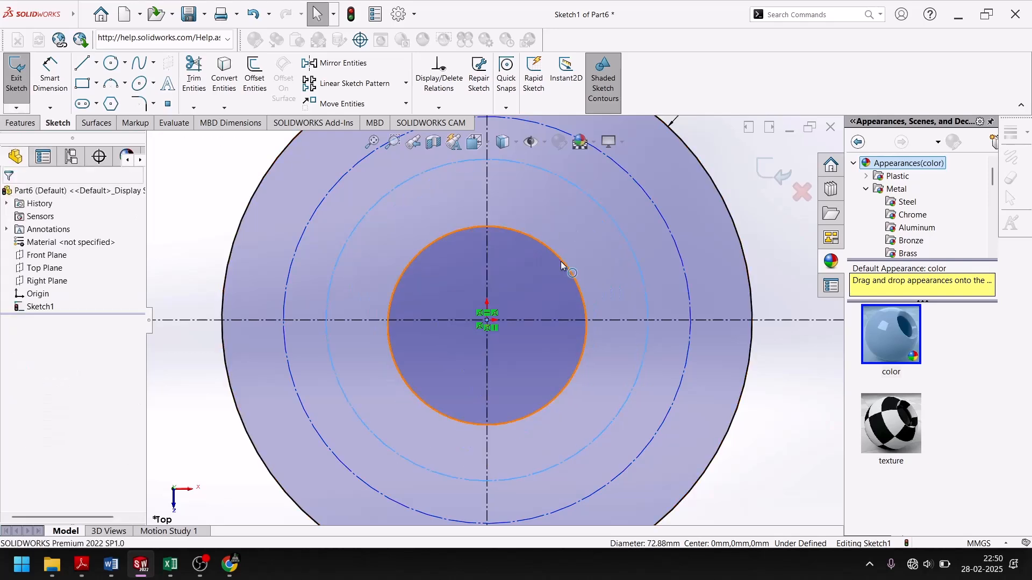
pyautogui.click(563, 261)
pyautogui.click(44, 367)
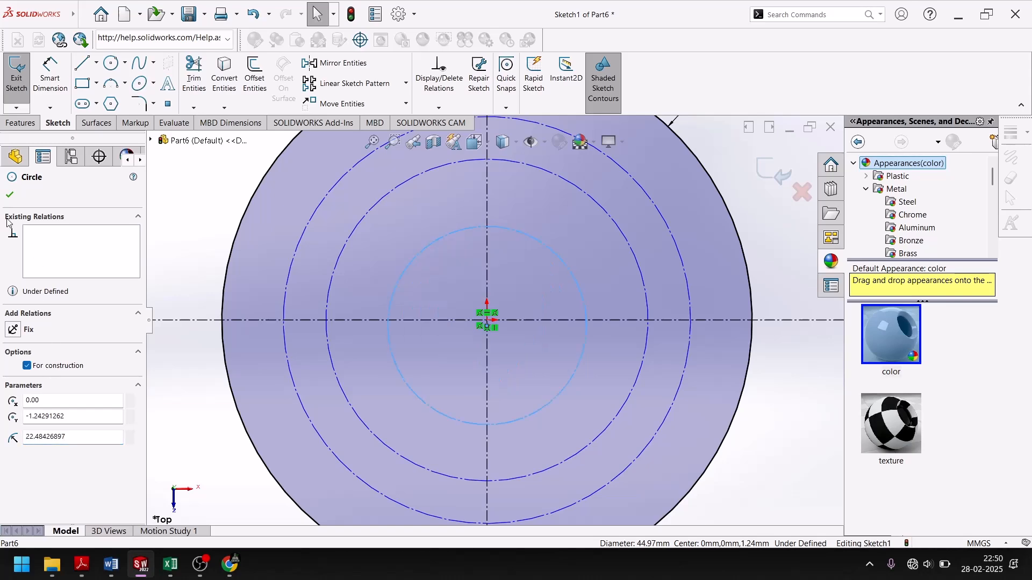
pyautogui.click(9, 195)
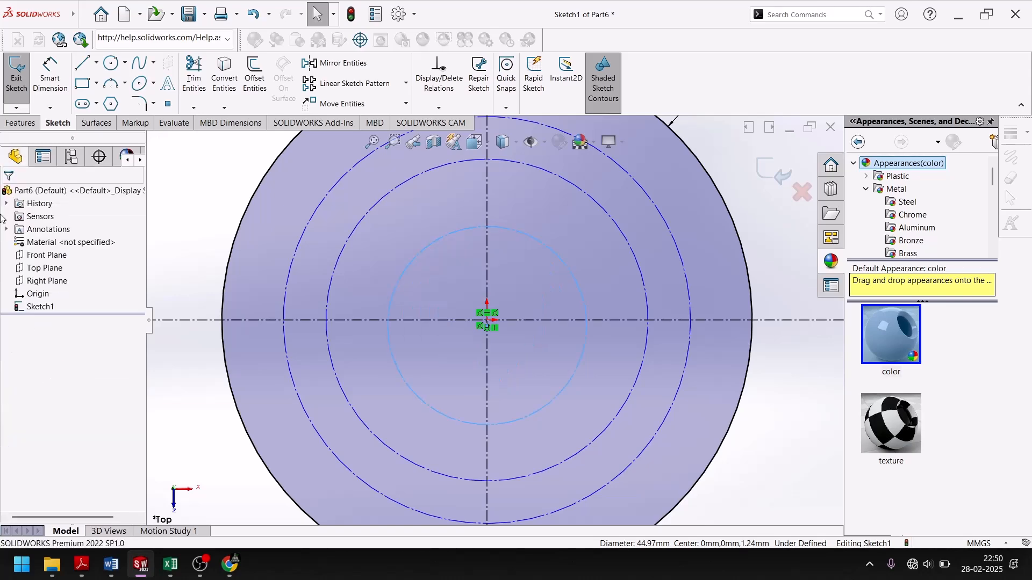
# Dimension the innermost construction circle's diameter as 40 mm
pyautogui.click(50, 76)
pyautogui.press('f')
pyautogui.click(533, 280)
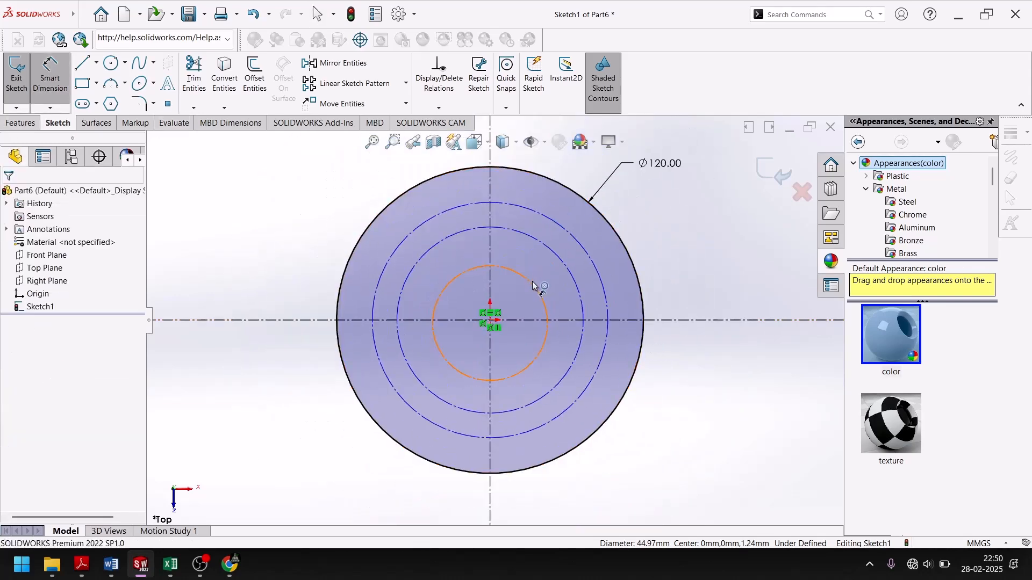
pyautogui.click(647, 200)
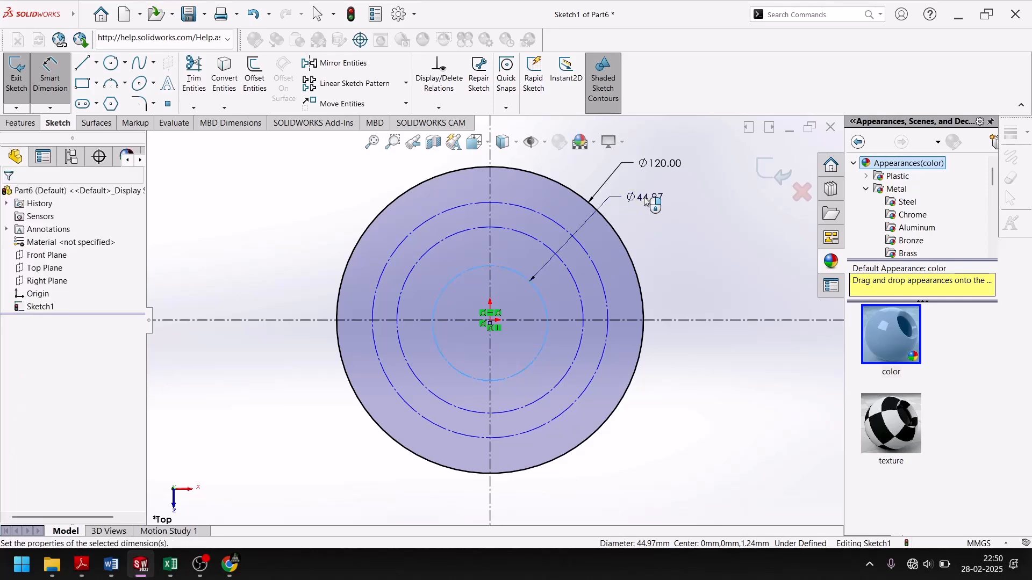
pyautogui.write('40')
pyautogui.press('Return')
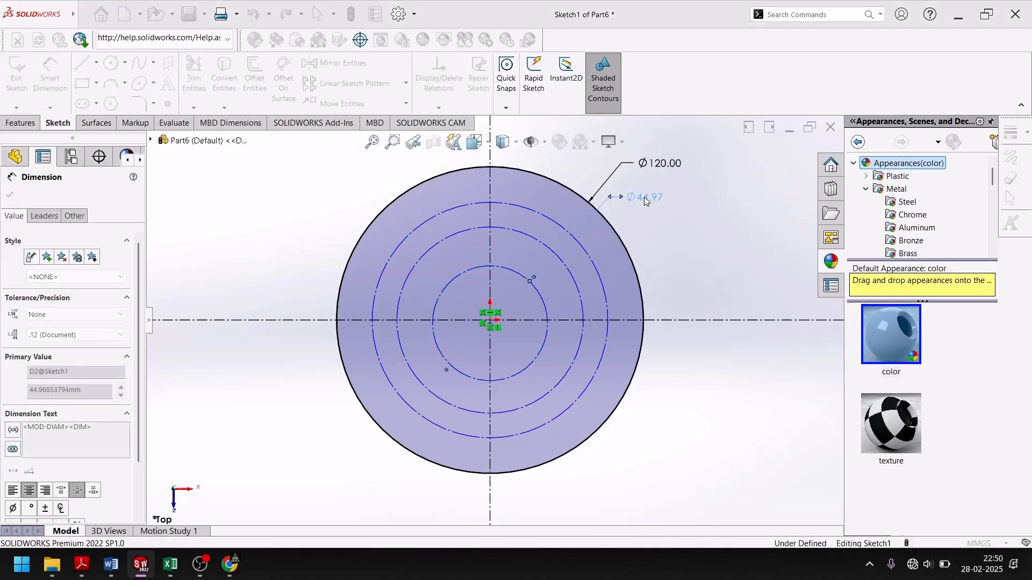
# Dimension the middle construction circle's diameter as 70 mm
pyautogui.click(579, 282)
pyautogui.click(667, 225)
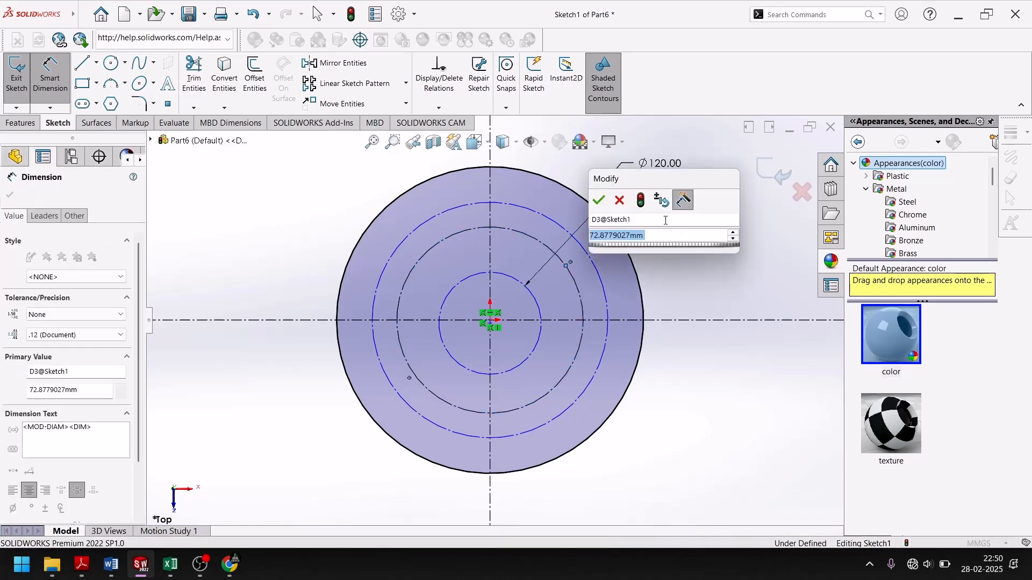
pyautogui.write('70')
pyautogui.press('Return')
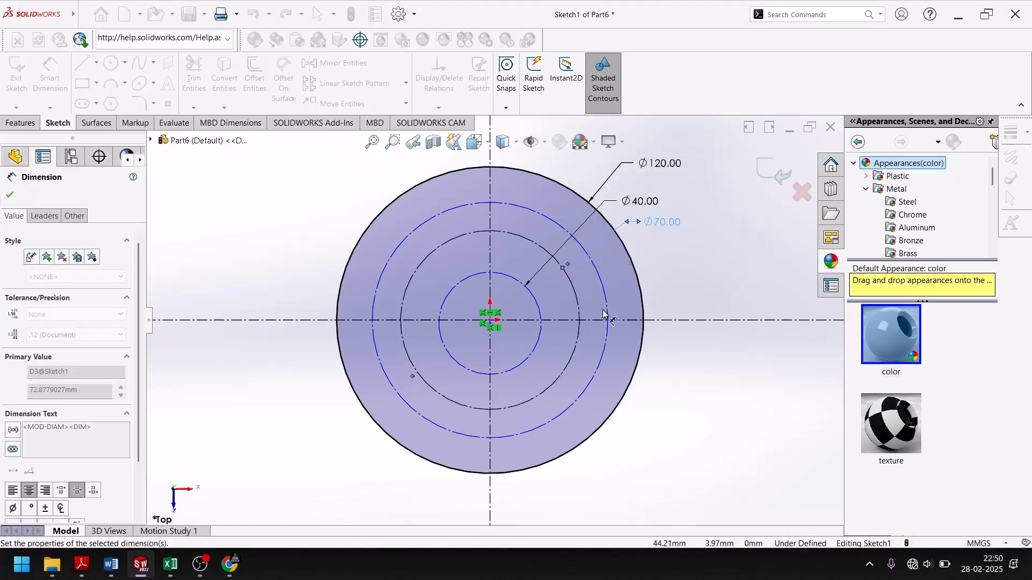
# Dimension the outermost construction circle's diameter as 100 mm
pyautogui.click(607, 295)
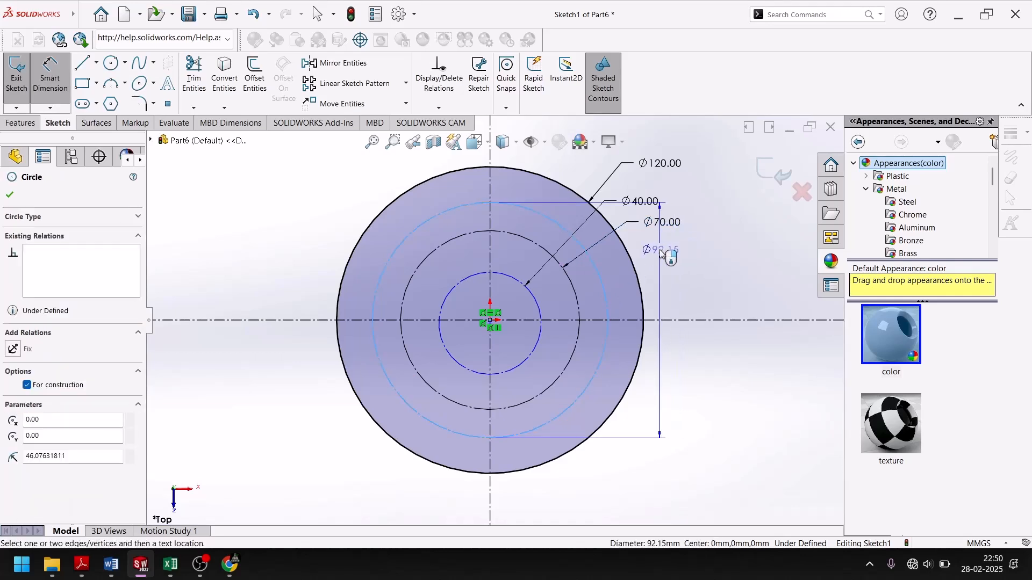
pyautogui.click(665, 187)
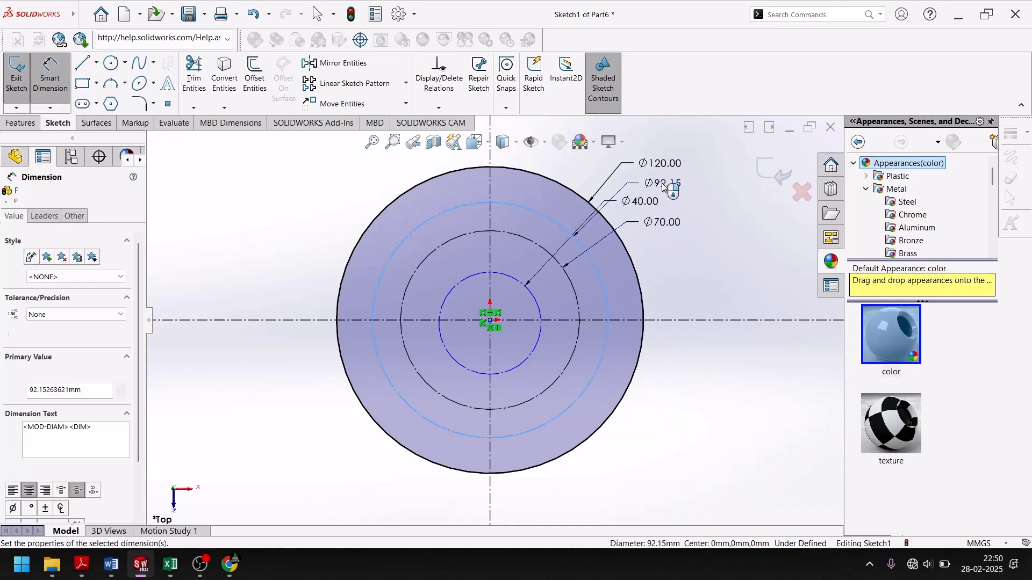
pyautogui.write('100')
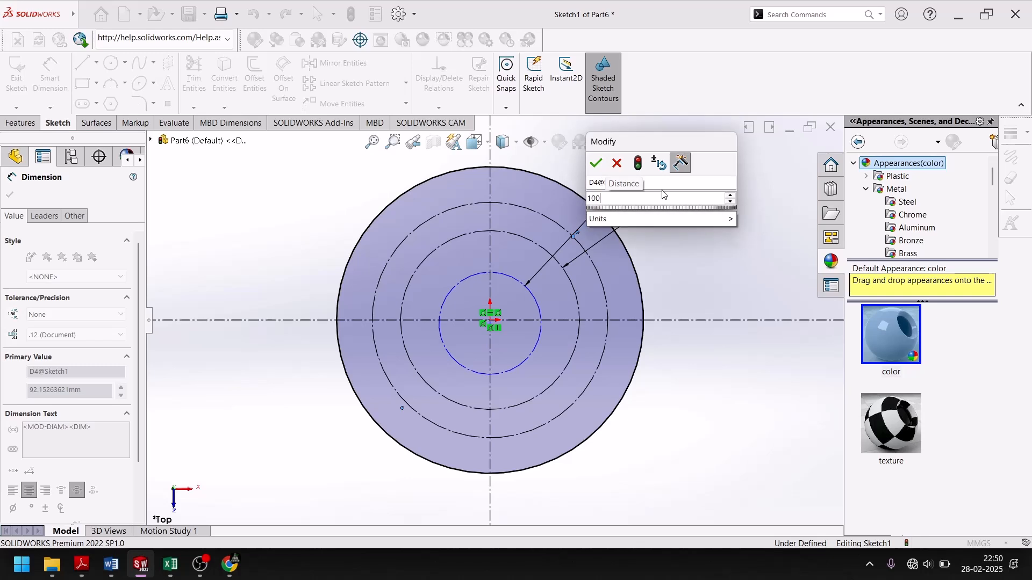
pyautogui.press('Return')
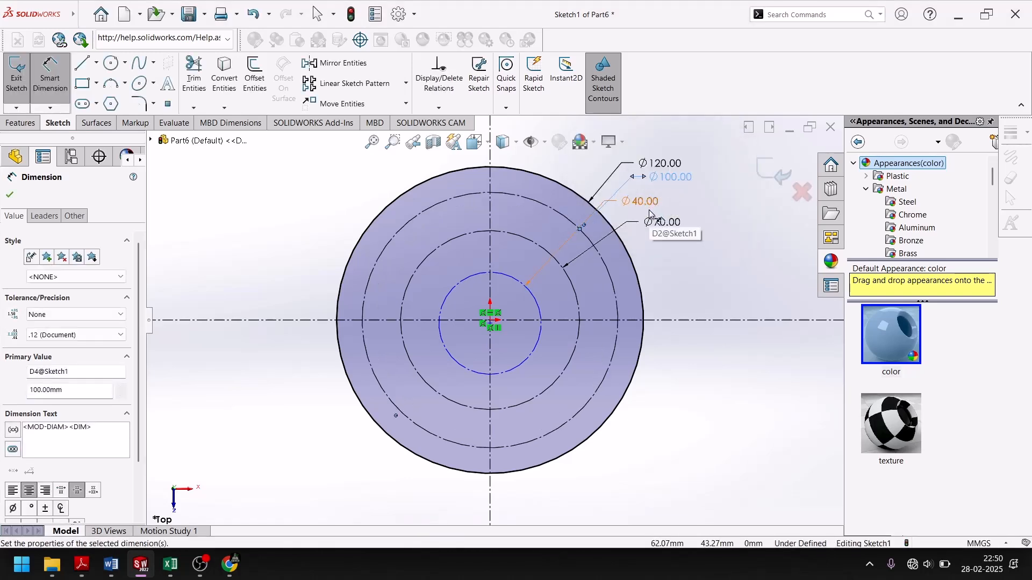
pyautogui.click(8, 198)
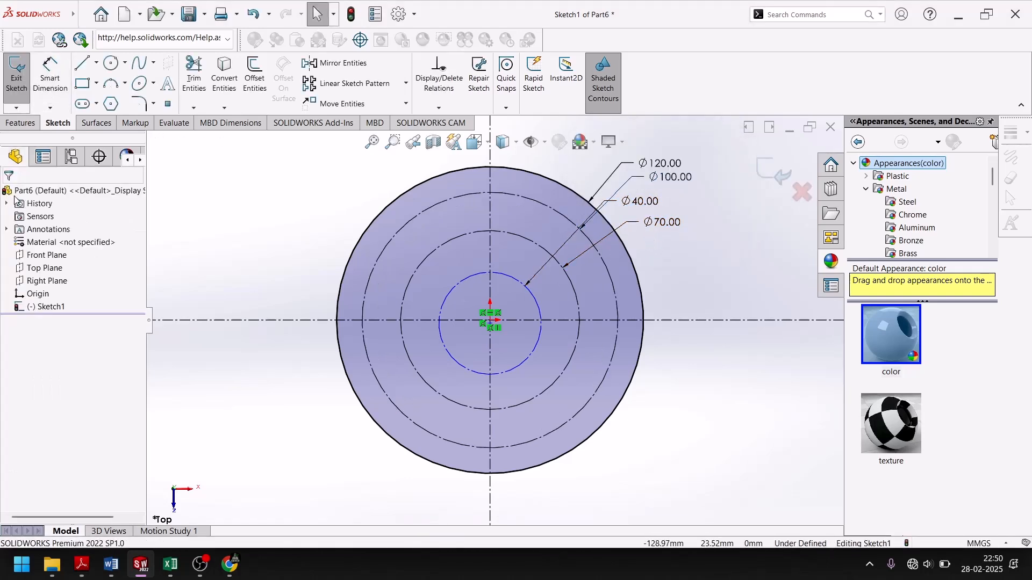
# Switch to the PDF exercise in Adobe Reader, examine the hole sizes, pitch circles and angular spacing, and return to SOLIDWORKS
pyautogui.click(141, 569)
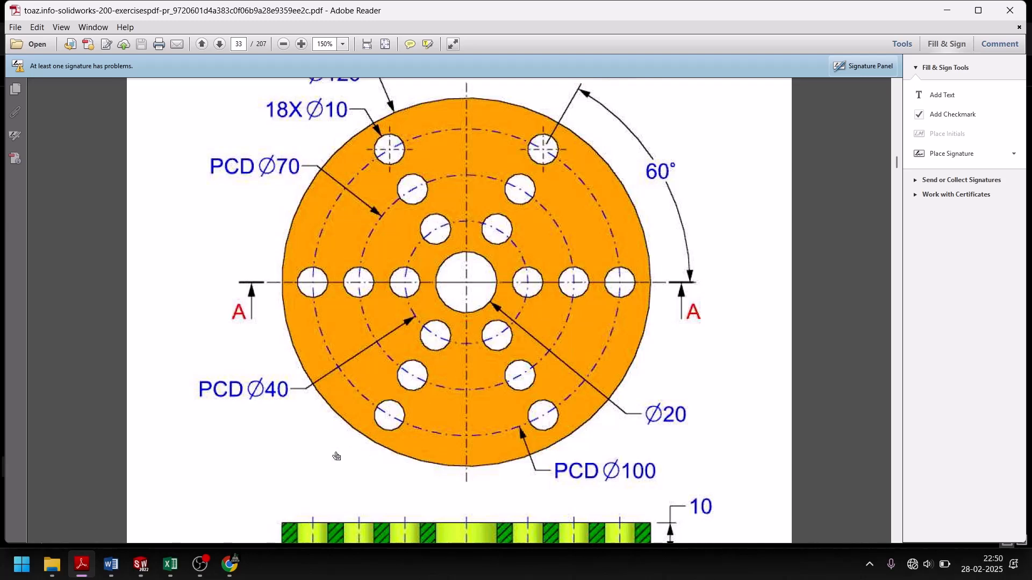
pyautogui.scroll(3, 379, 409)
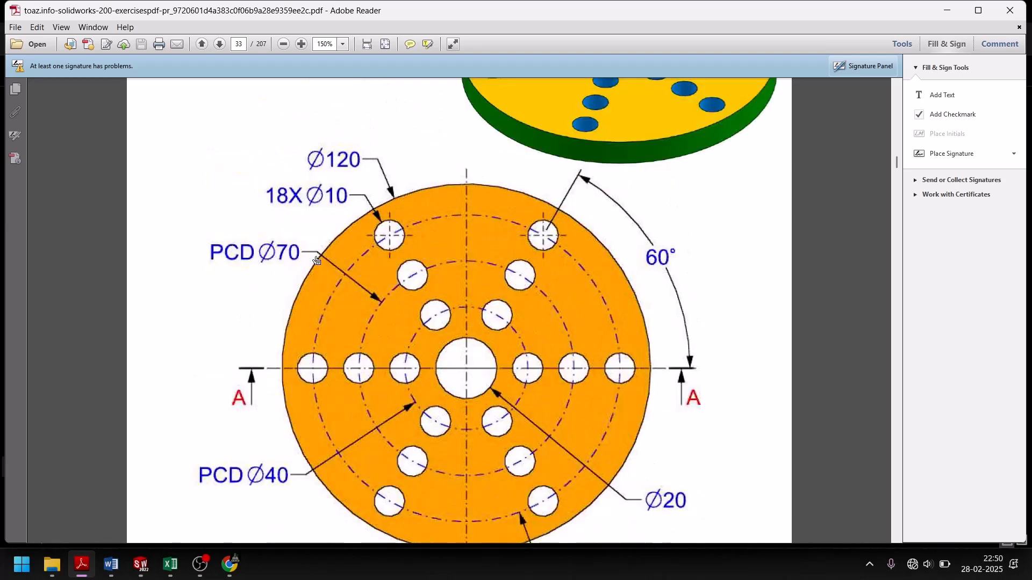
pyautogui.scroll(3, 316, 262)
pyautogui.scroll(-3, 316, 261)
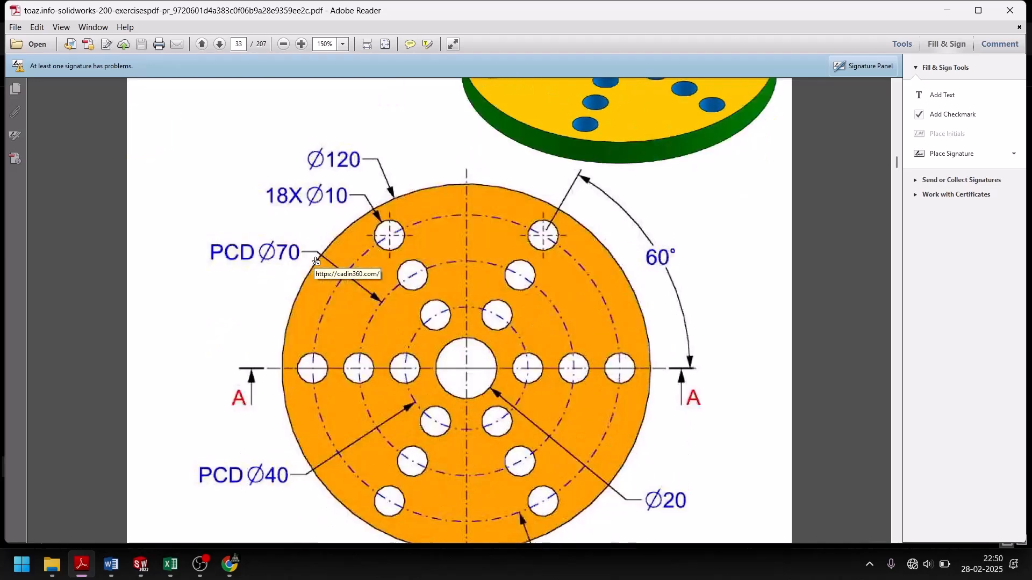
pyautogui.scroll(-3, 316, 262)
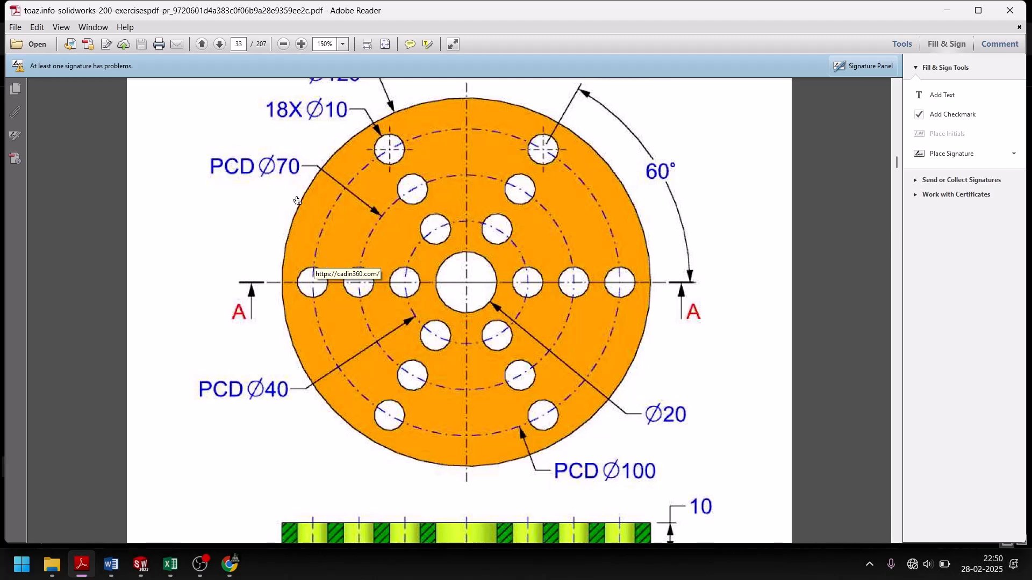
pyautogui.scroll(3, 334, 140)
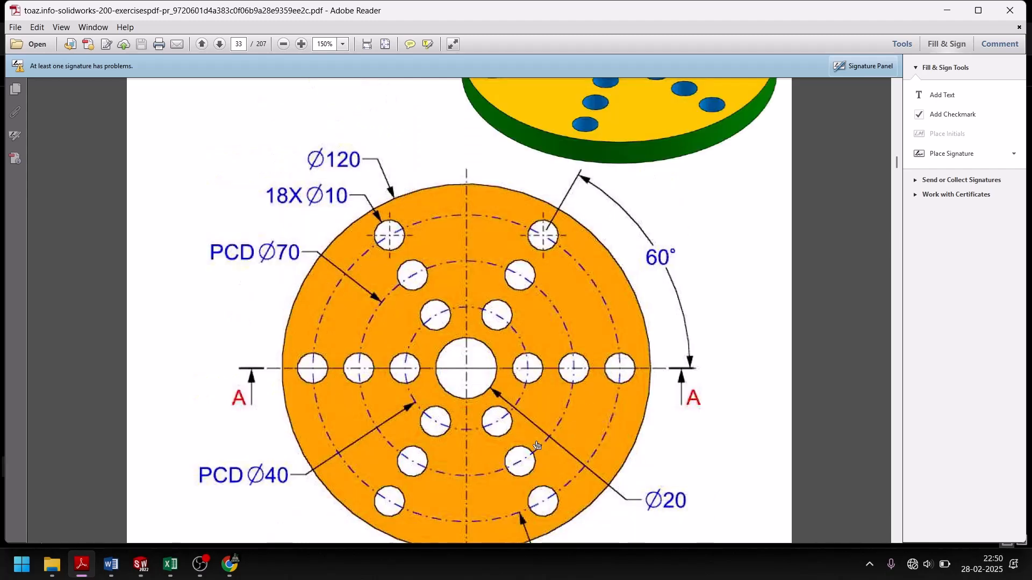
pyautogui.click(141, 565)
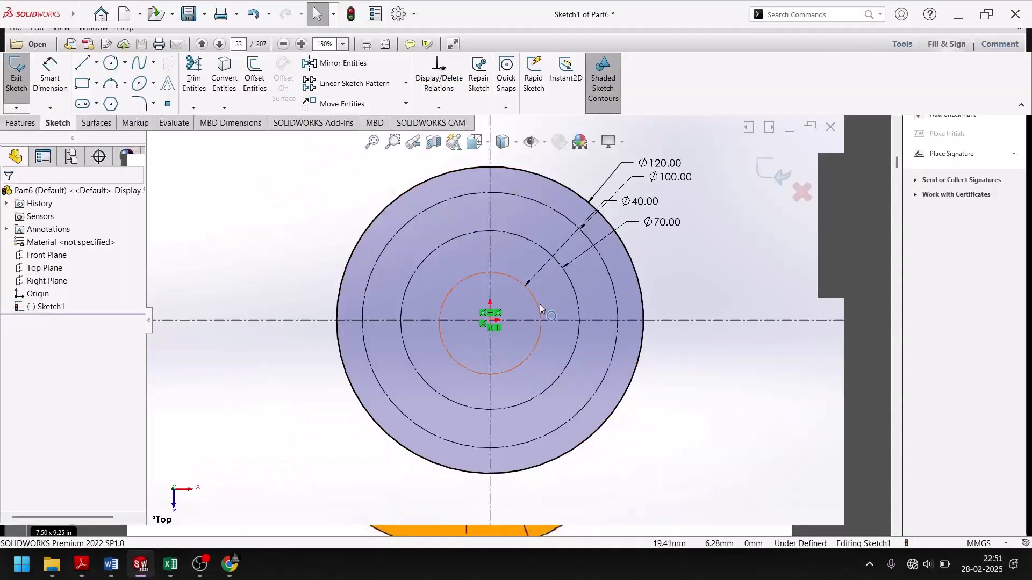
# Sketch circles about 8, 9 and 10 mm in diameter where the 40, 70 and 100 mm pitch circles cross the horizontal centerline, right of the origin
pyautogui.scroll(-3, 539, 333)
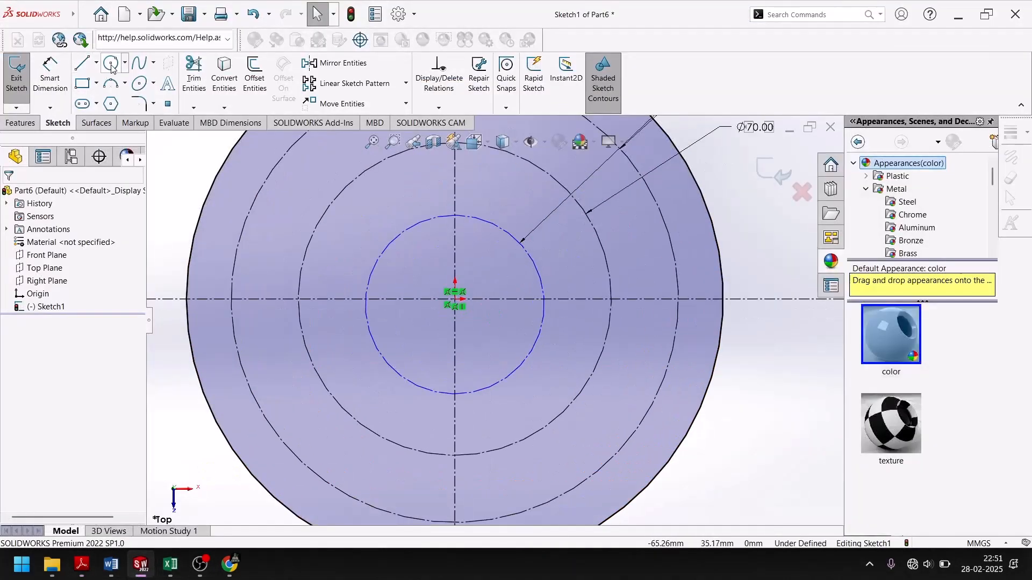
pyautogui.click(111, 65)
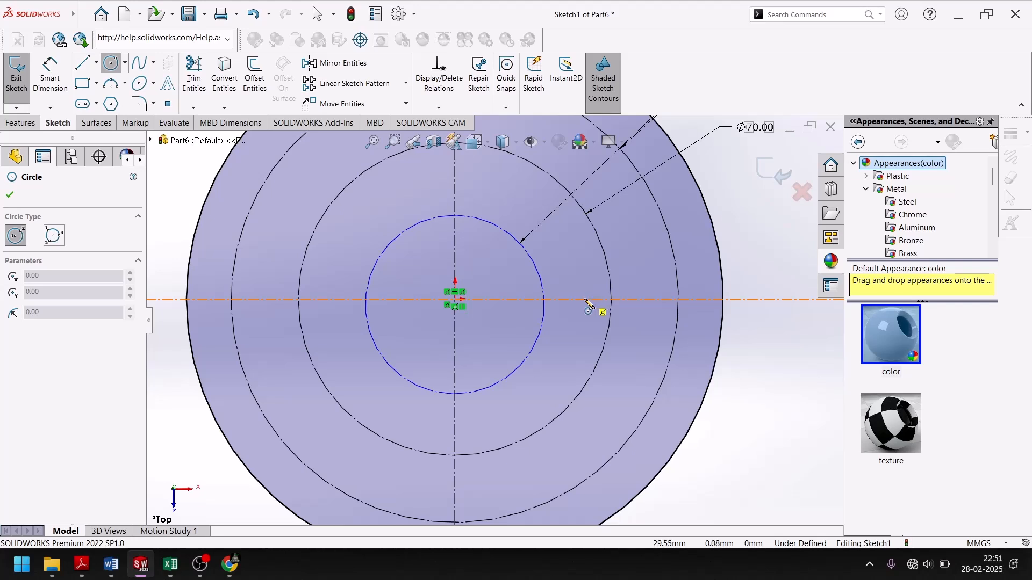
pyautogui.click(544, 300)
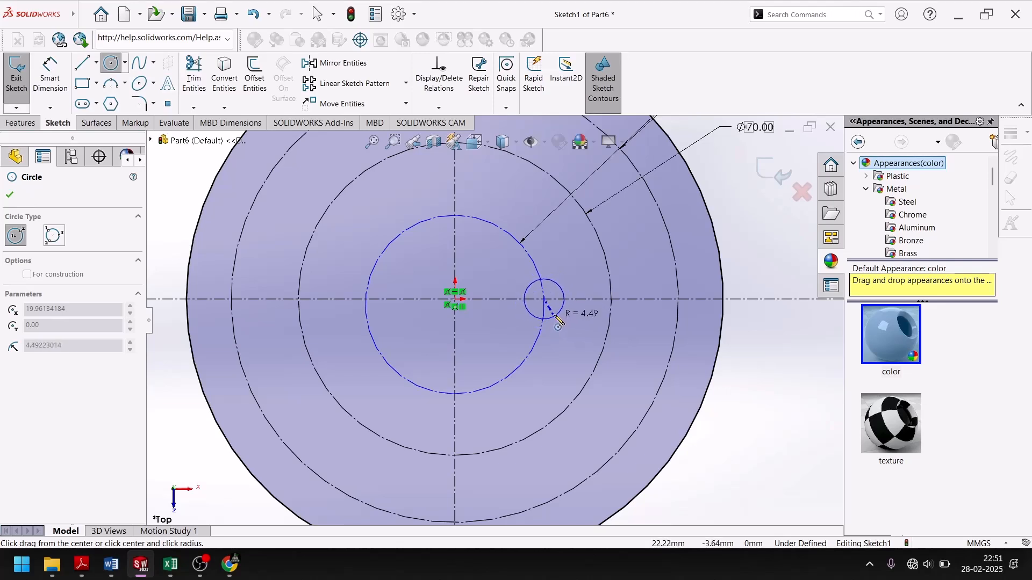
pyautogui.click(560, 310)
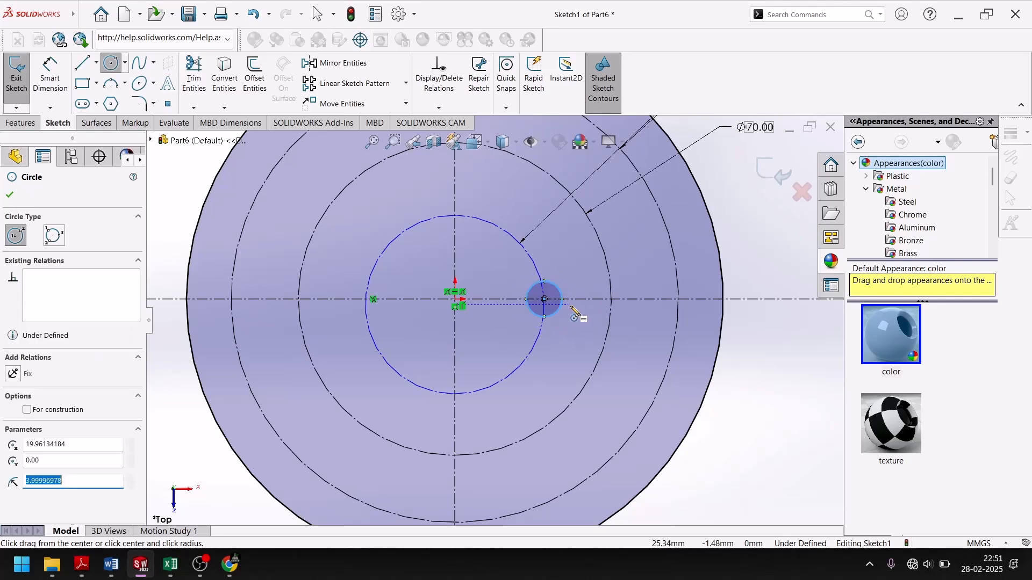
pyautogui.click(611, 299)
pyautogui.click(629, 307)
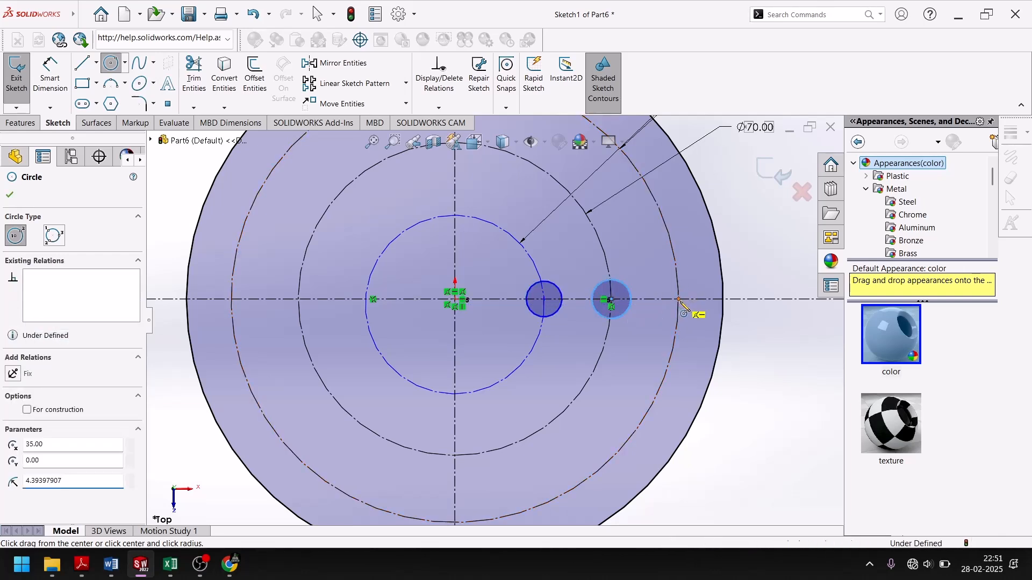
pyautogui.click(678, 299)
pyautogui.click(700, 302)
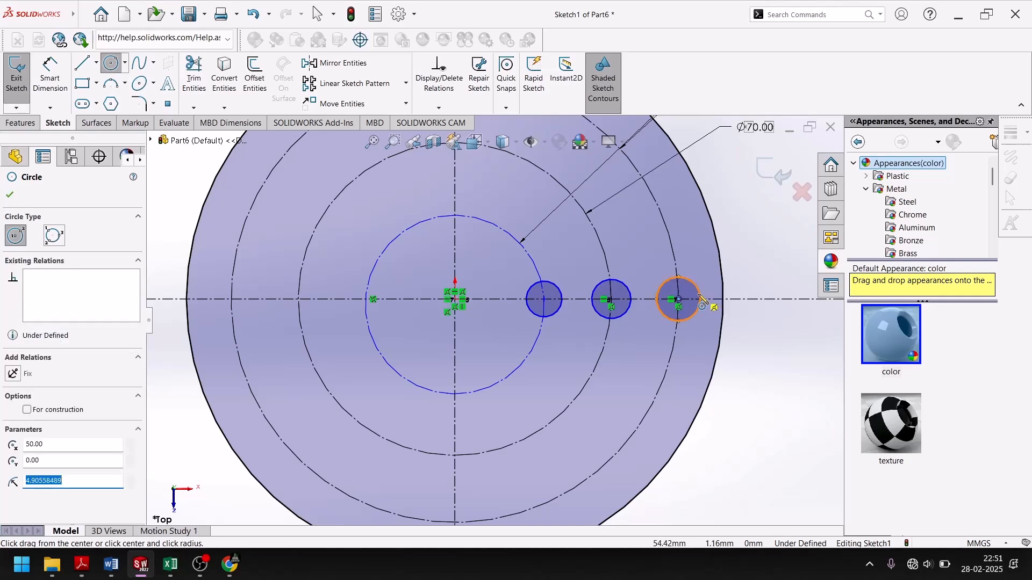
pyautogui.press('Escape')
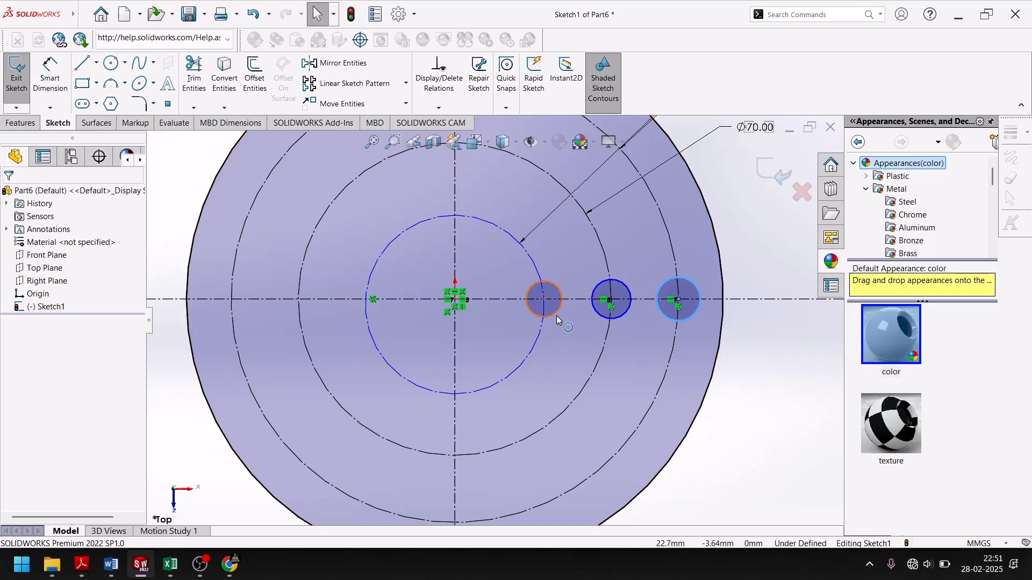
# Add an Equal relation between the three small hole circles on the horizontal centerline
pyautogui.keyDown('ctrl'); pyautogui.click(557, 314); pyautogui.keyUp('ctrl')
pyautogui.keyDown('ctrl'); pyautogui.click(600, 316); pyautogui.keyUp('ctrl')
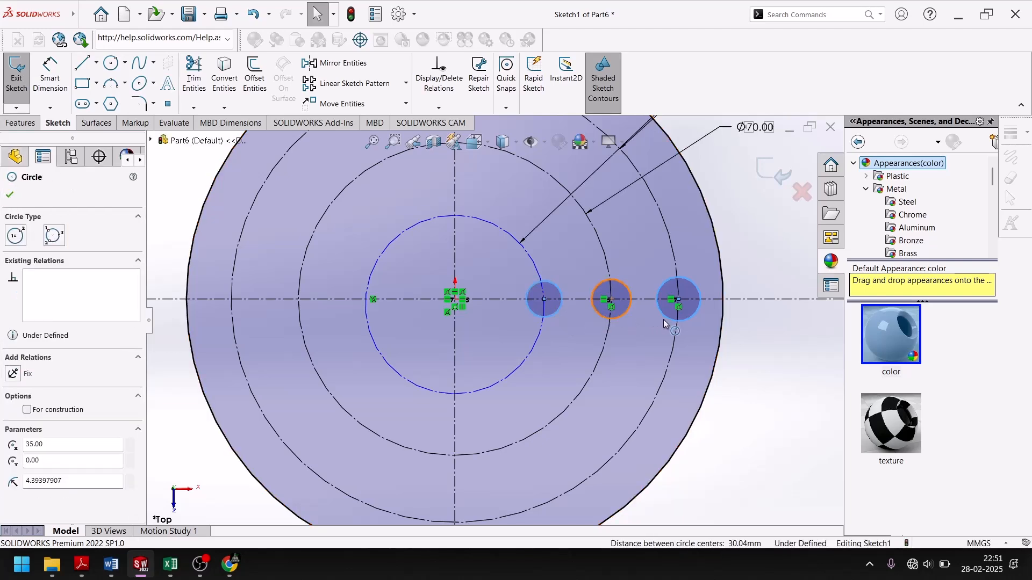
pyautogui.keyDown('ctrl'); pyautogui.click(671, 321); pyautogui.keyUp('ctrl')
pyautogui.keyDown('ctrl'); pyautogui.click(673, 320); pyautogui.keyUp('ctrl')
pyautogui.click(29, 433)
pyautogui.click(9, 196)
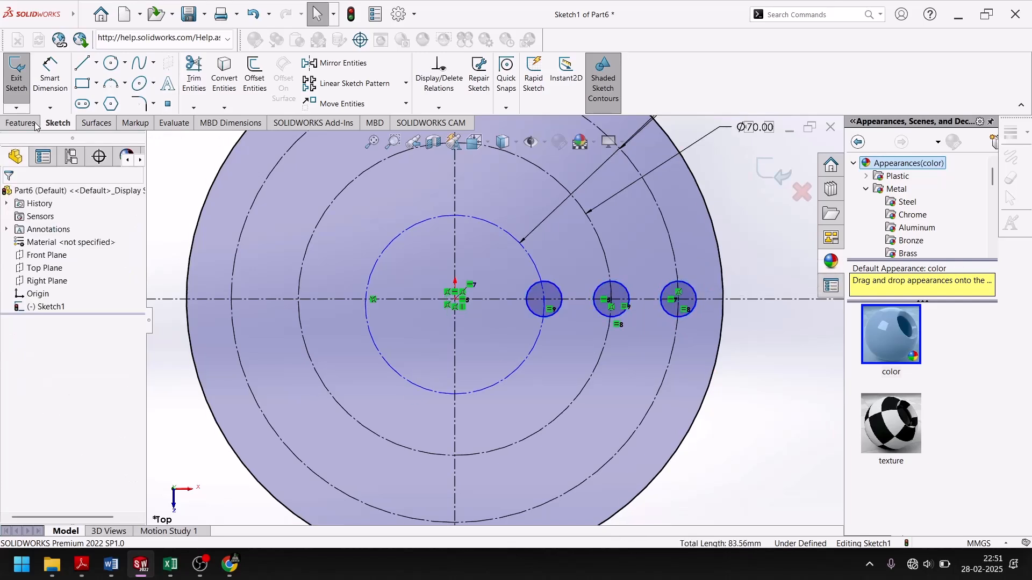
# Dimension the hole circle on the 100 mm pitch circle as 10 mm in diameter
pyautogui.click(50, 72)
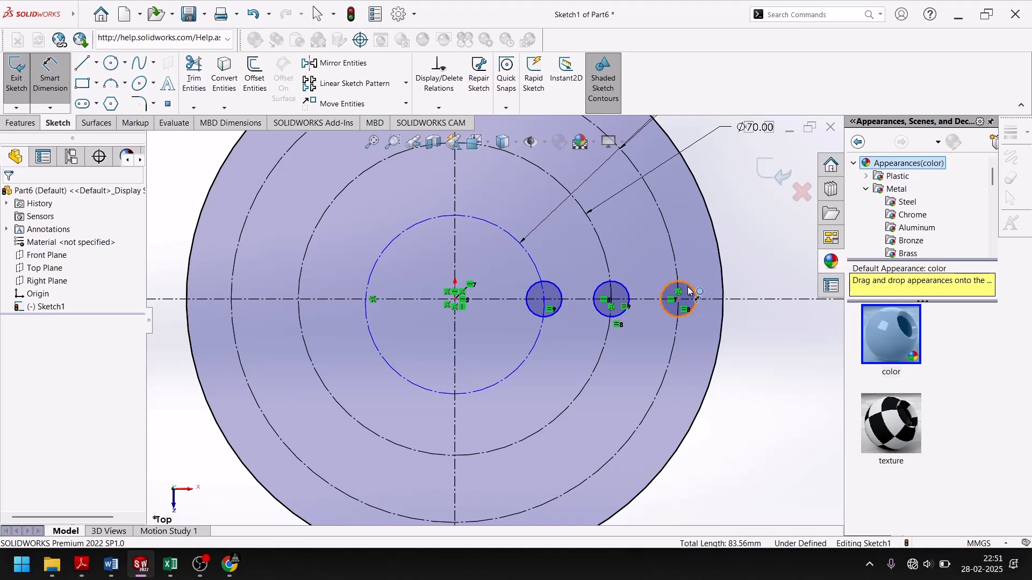
pyautogui.click(756, 226)
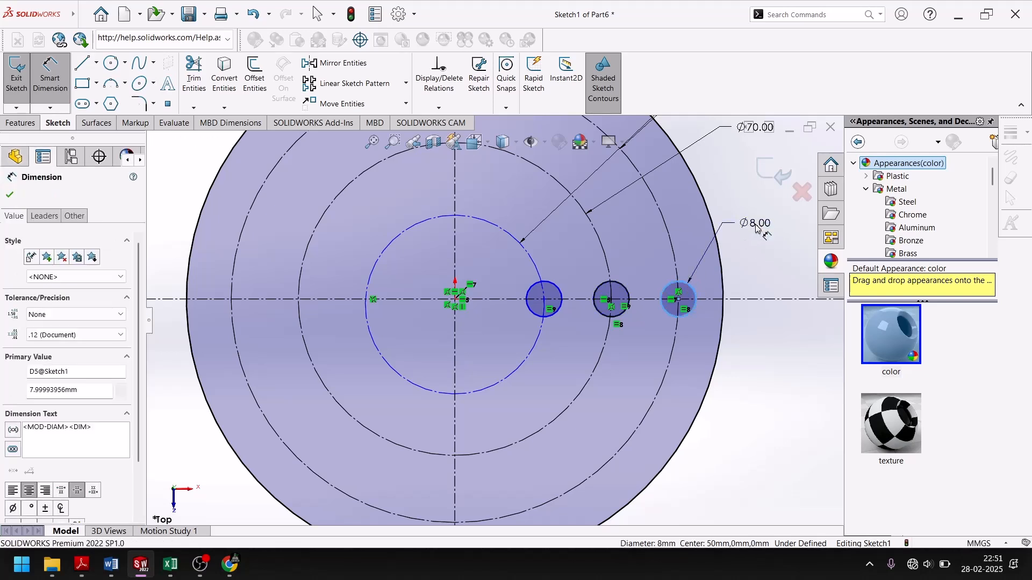
pyautogui.write('10')
pyautogui.press('Return')
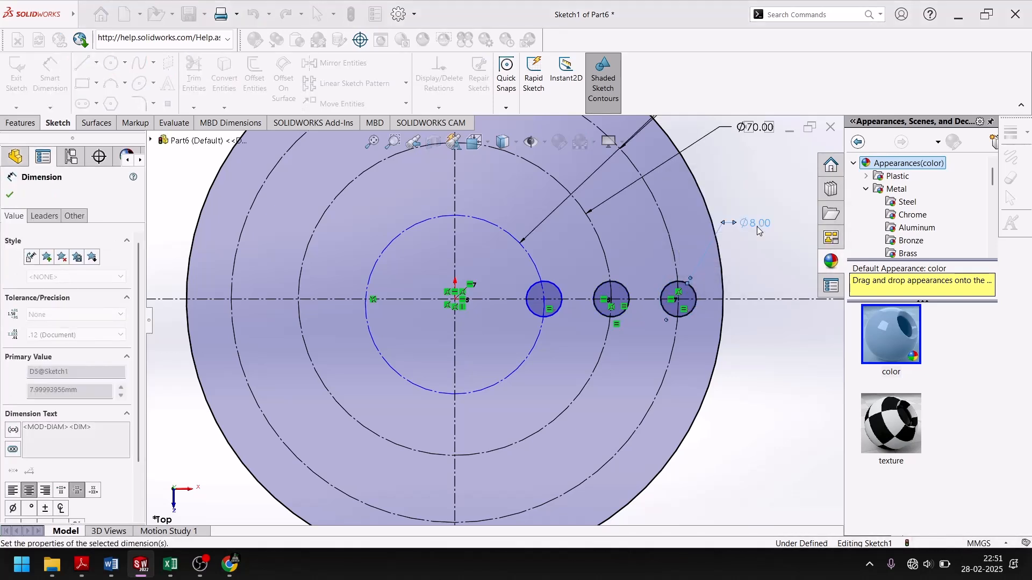
pyautogui.click(9, 197)
pyautogui.press('f')
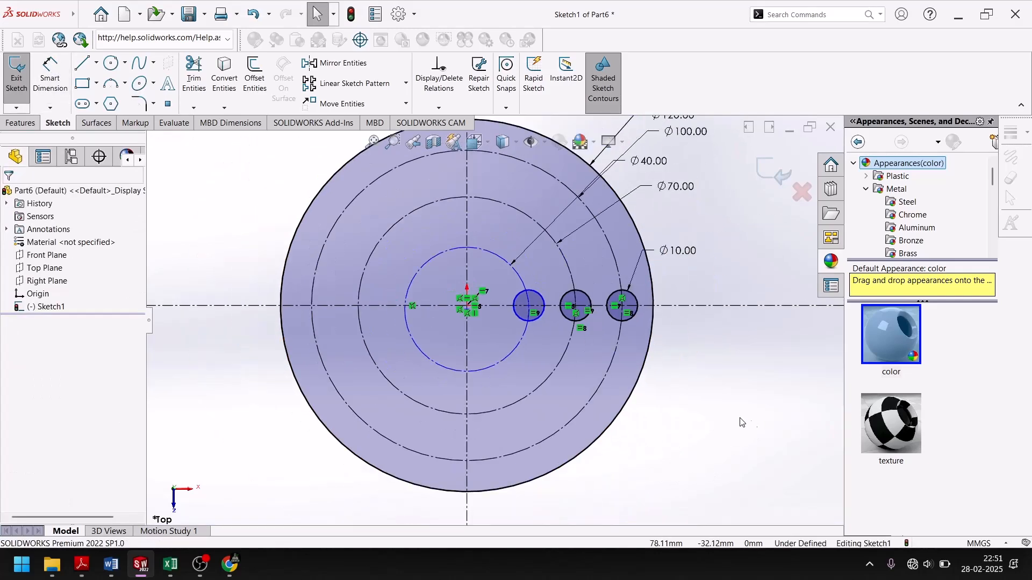
# Create a circular sketch pattern of the three hole circles about the origin with 6 equally spaced instances over 360 degrees
pyautogui.scroll(-2, 600, 317)
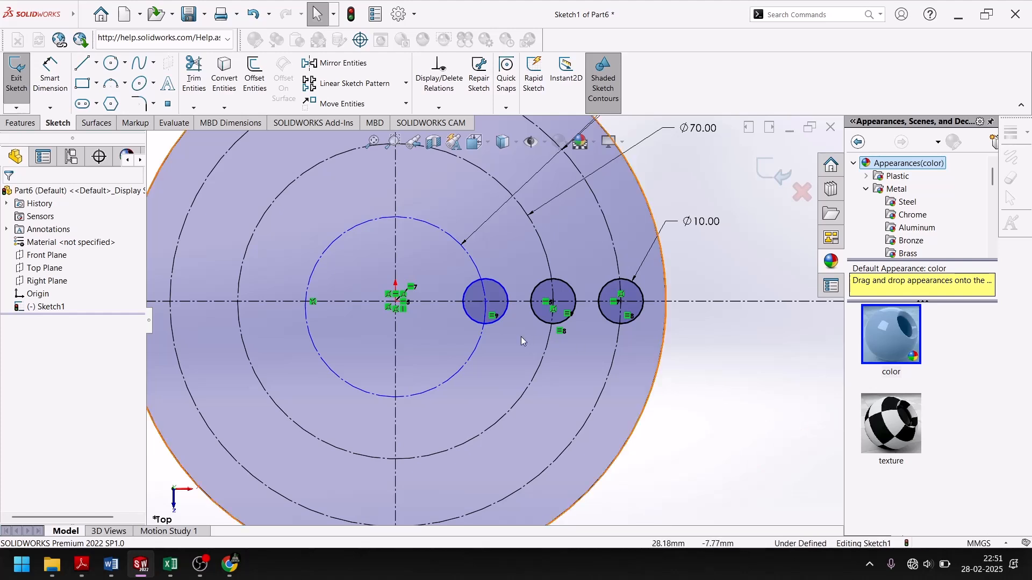
pyautogui.click(509, 300)
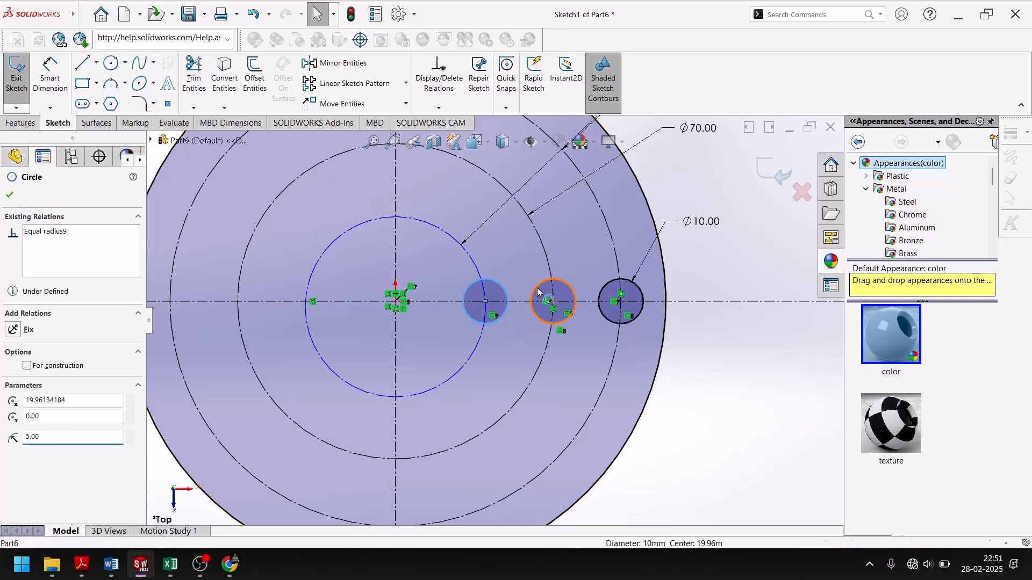
pyautogui.keyDown('ctrl'); pyautogui.click(537, 291); pyautogui.keyUp('ctrl')
pyautogui.keyDown('ctrl'); pyautogui.click(610, 297); pyautogui.keyUp('ctrl')
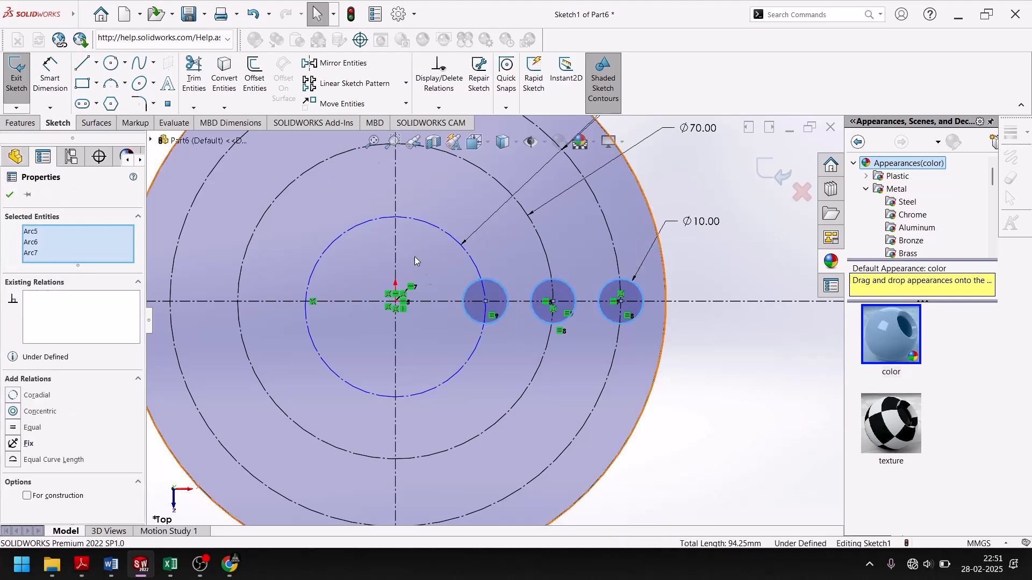
pyautogui.click(407, 84)
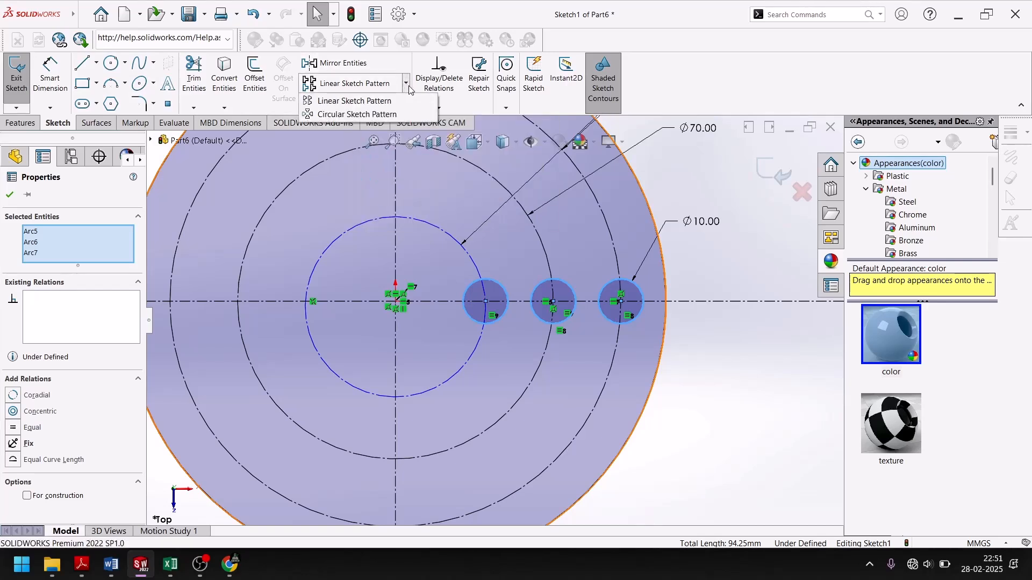
pyautogui.click(372, 115)
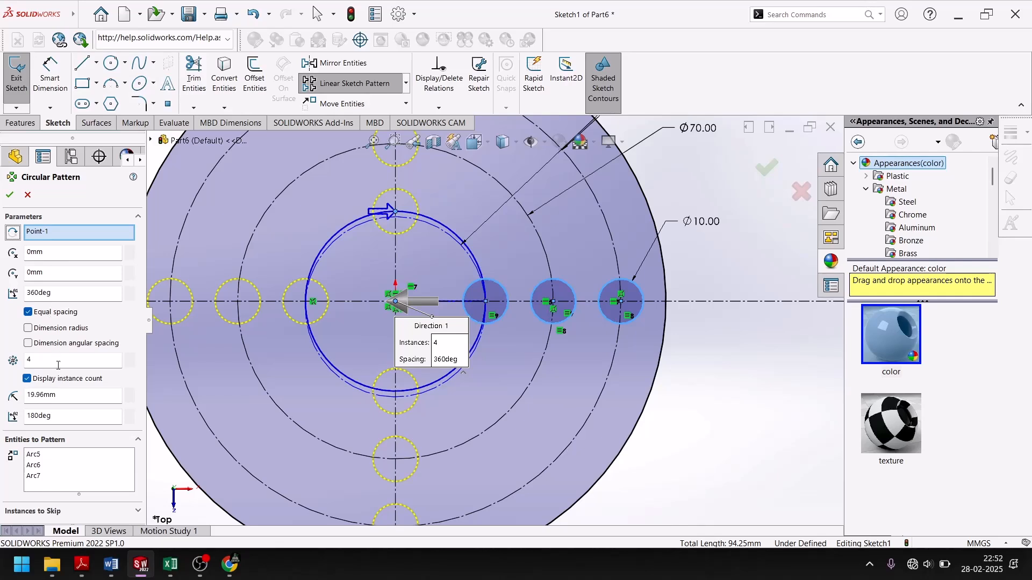
pyautogui.doubleClick(50, 359)
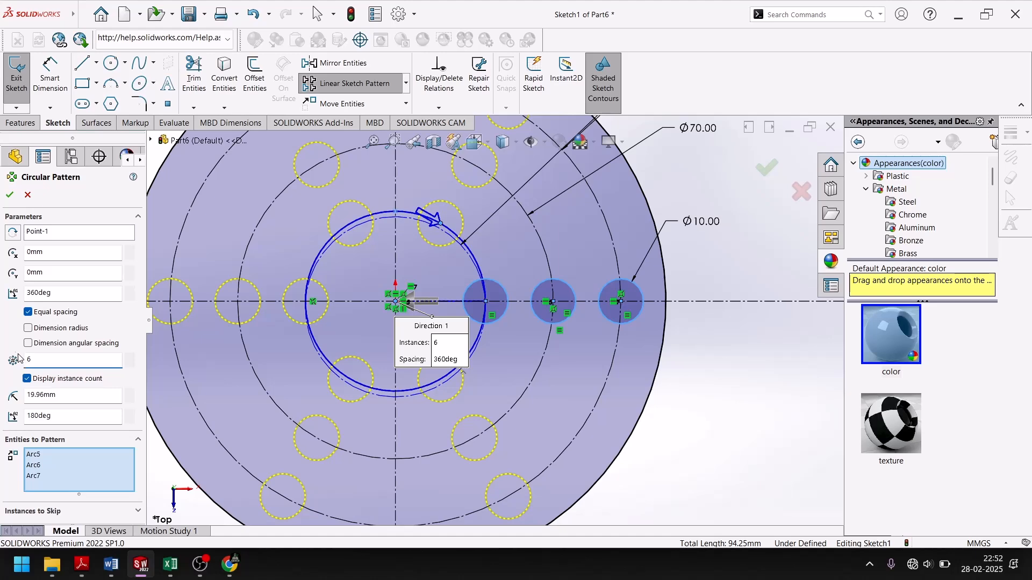
pyautogui.click(11, 195)
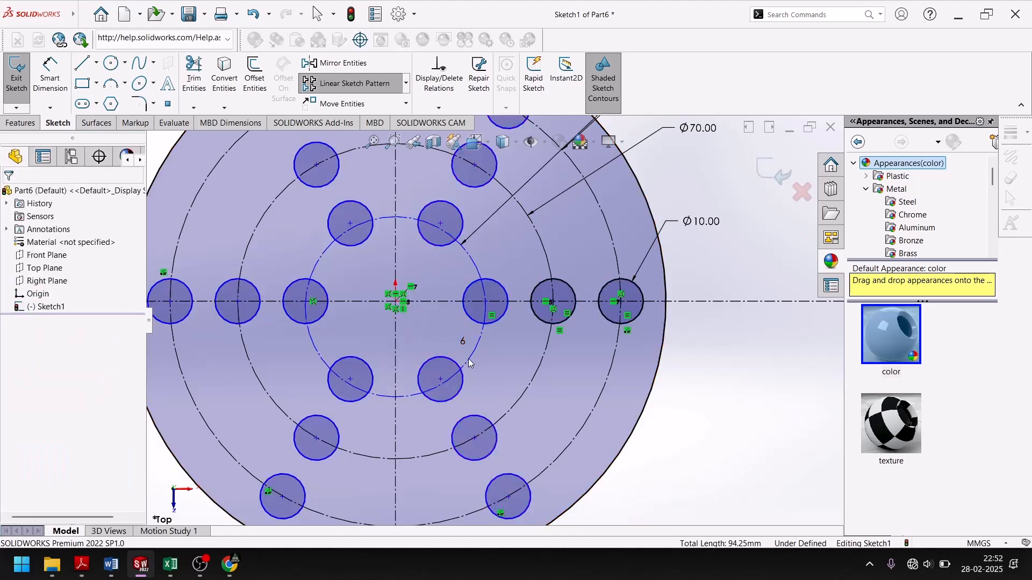
# Move the center of the innermost patterned hole left of the origin off the horizontal centerline, to about X -22.14, Y -1.85 mm
pyautogui.scroll(1, 412, 351)
pyautogui.scroll(-8, 338, 323)
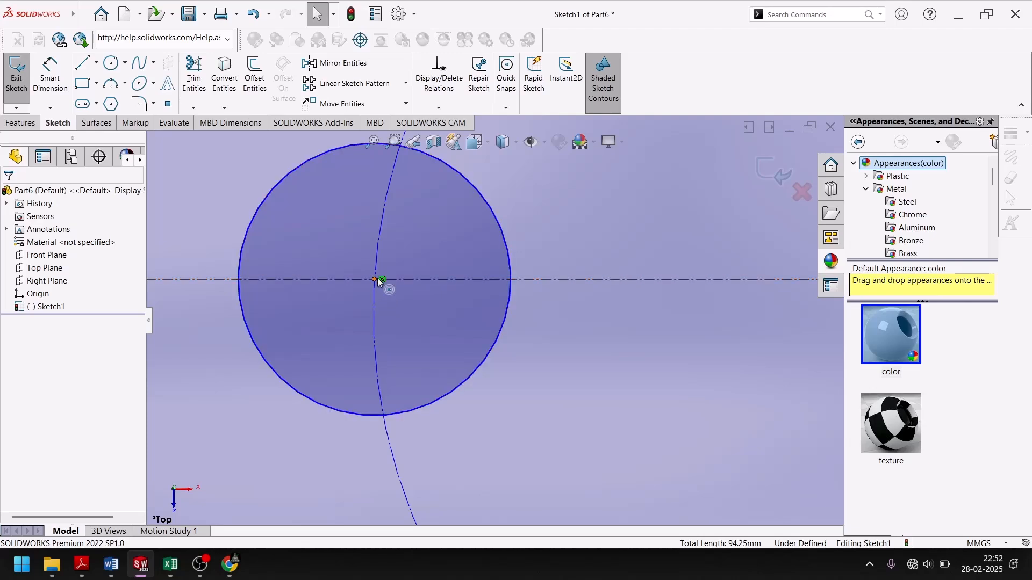
pyautogui.moveTo(375, 279); pyautogui.dragTo(315, 331)
pyautogui.scroll(8, 315, 330)
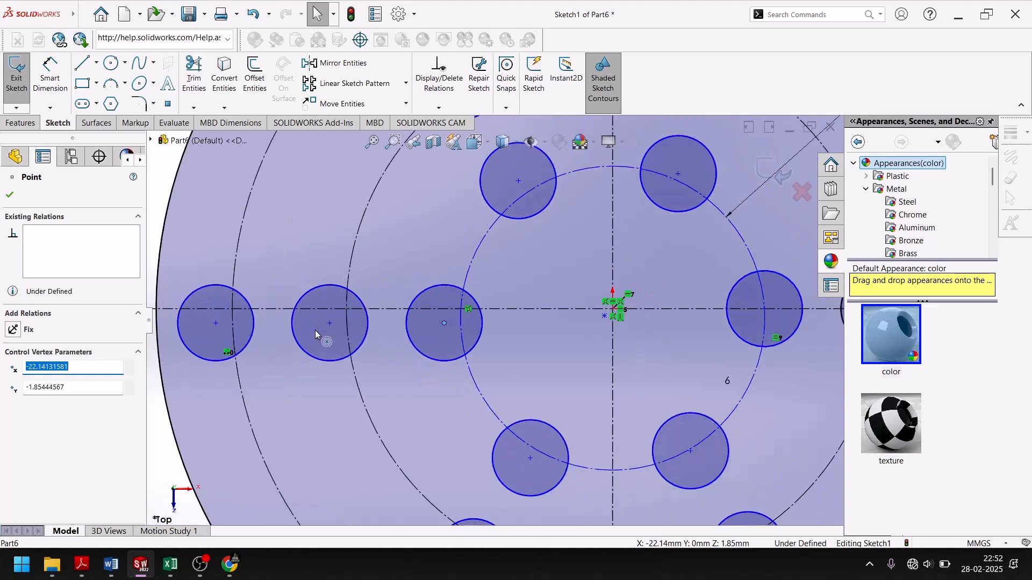
pyautogui.scroll(10, 315, 330)
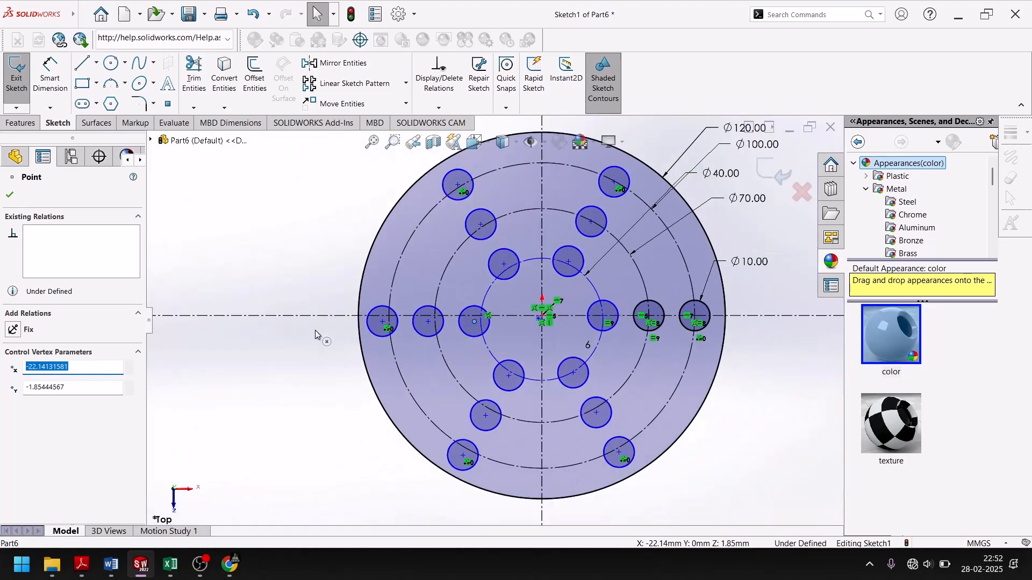
pyautogui.scroll(-6, 467, 330)
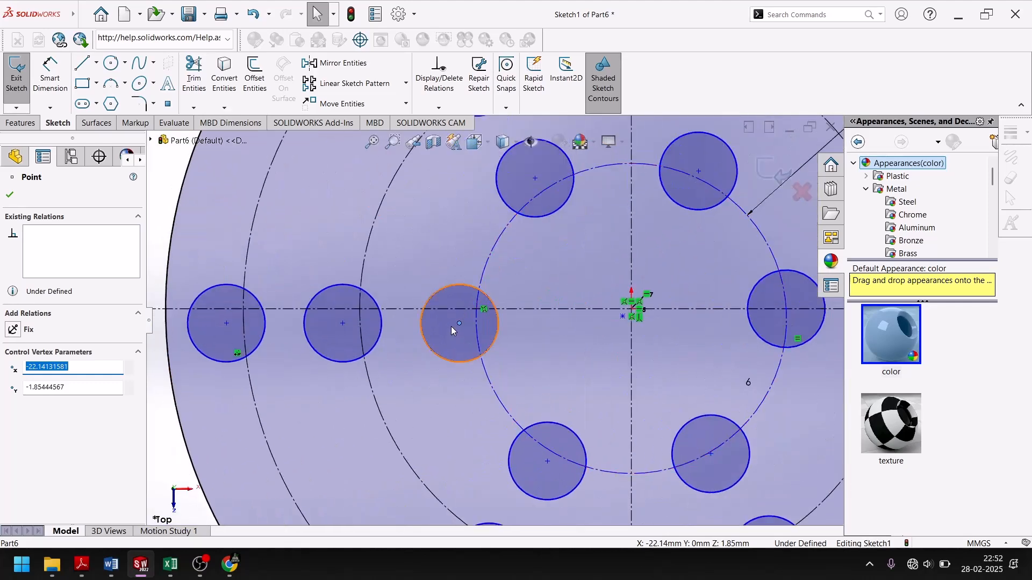
# Try to add a Coincident relation between the center of the innermost hole left of the origin and the plate's outer circle
pyautogui.scroll(-3, 465, 336)
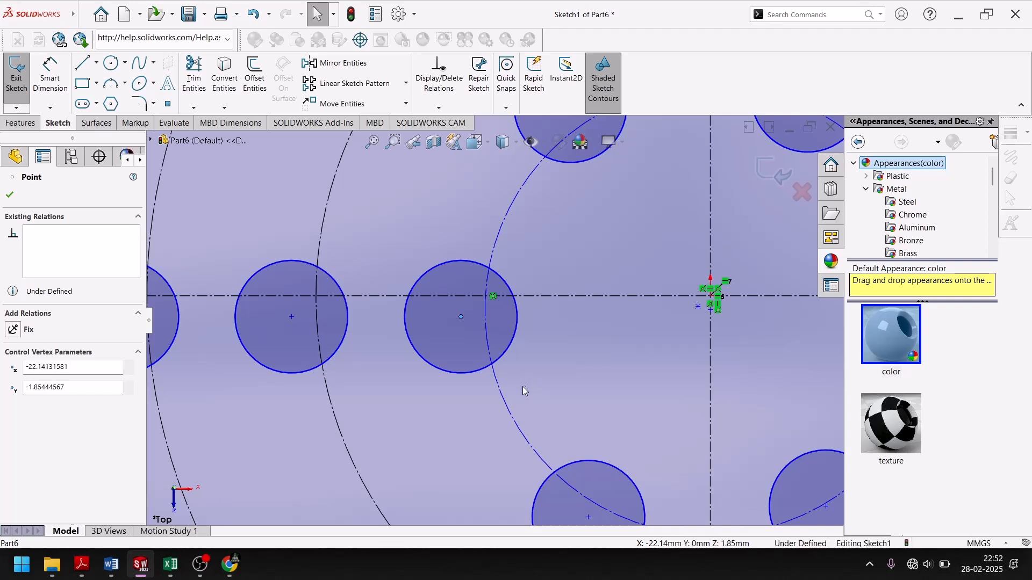
pyautogui.click(455, 411)
pyautogui.click(449, 361)
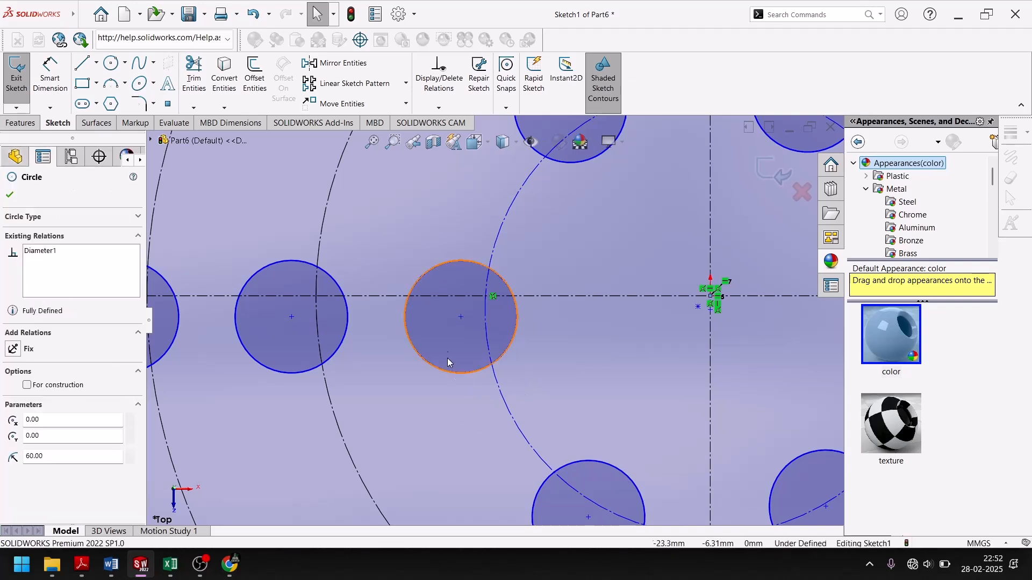
pyautogui.click(460, 317)
pyautogui.click(501, 406)
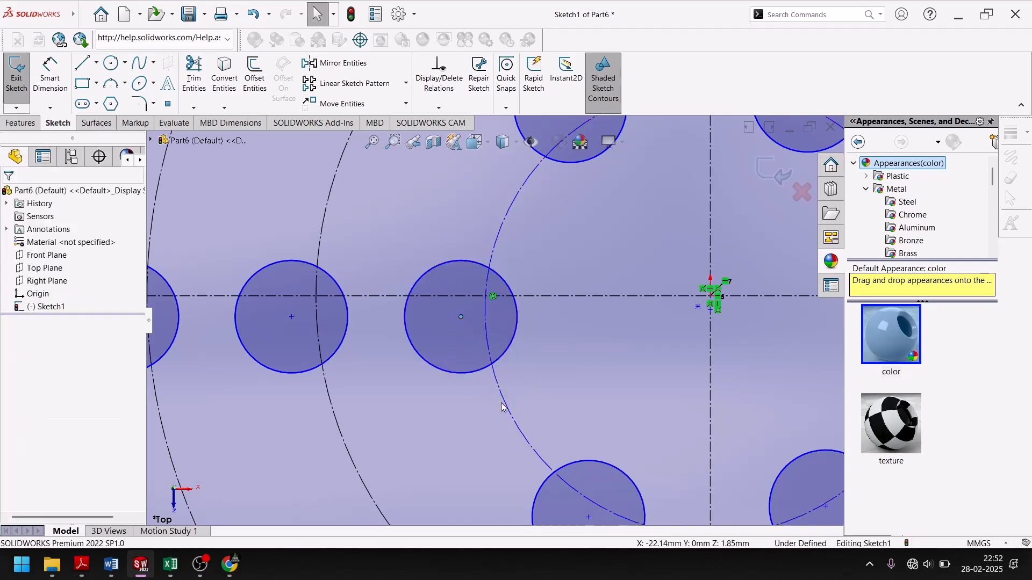
pyautogui.keyDown('ctrl'); pyautogui.click(501, 407); pyautogui.keyUp('ctrl')
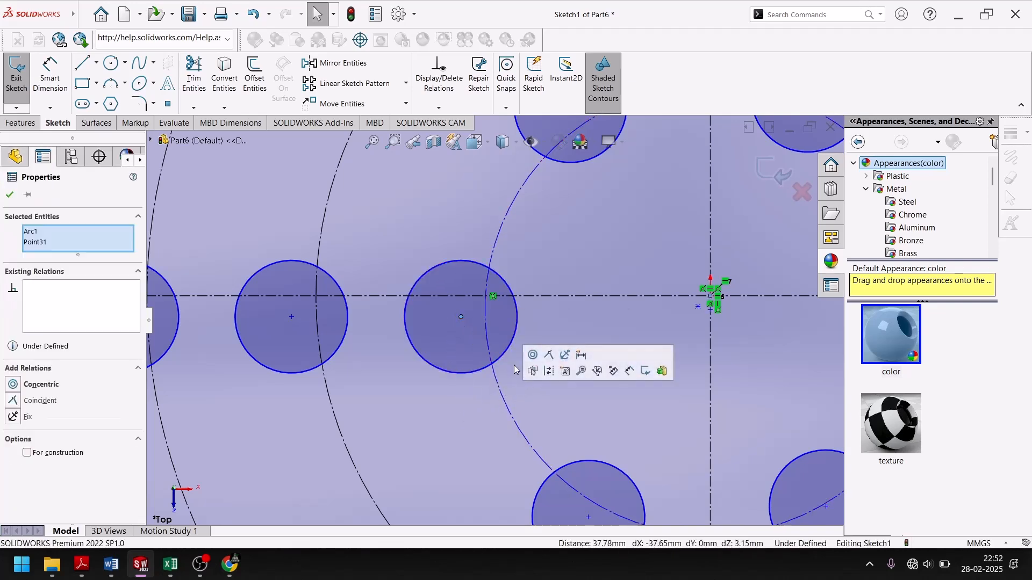
pyautogui.click(556, 360)
pyautogui.scroll(5, 439, 378)
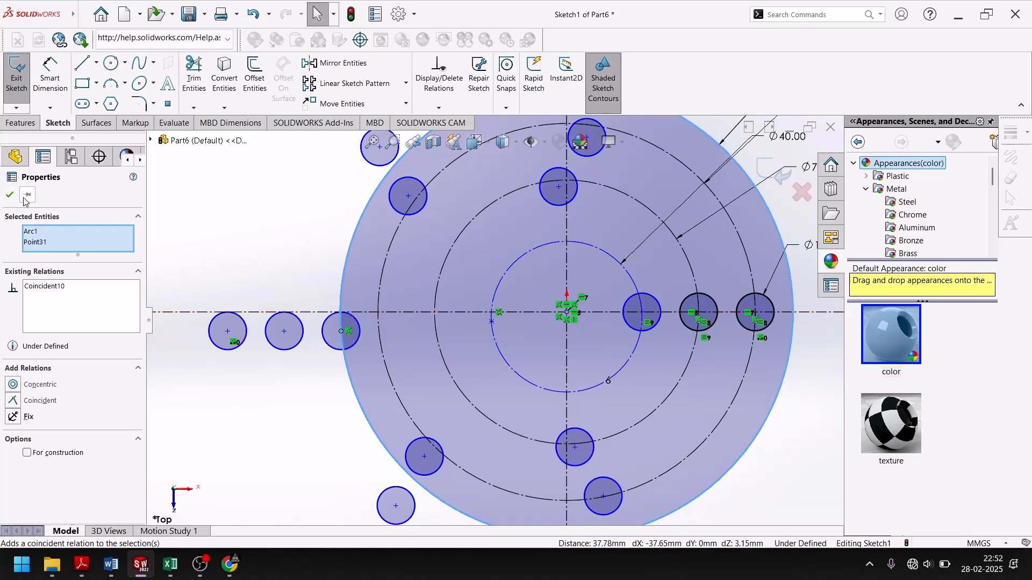
# Undo the Coincident relation on the innermost left hole's center and clear the selection
pyautogui.click(228, 233)
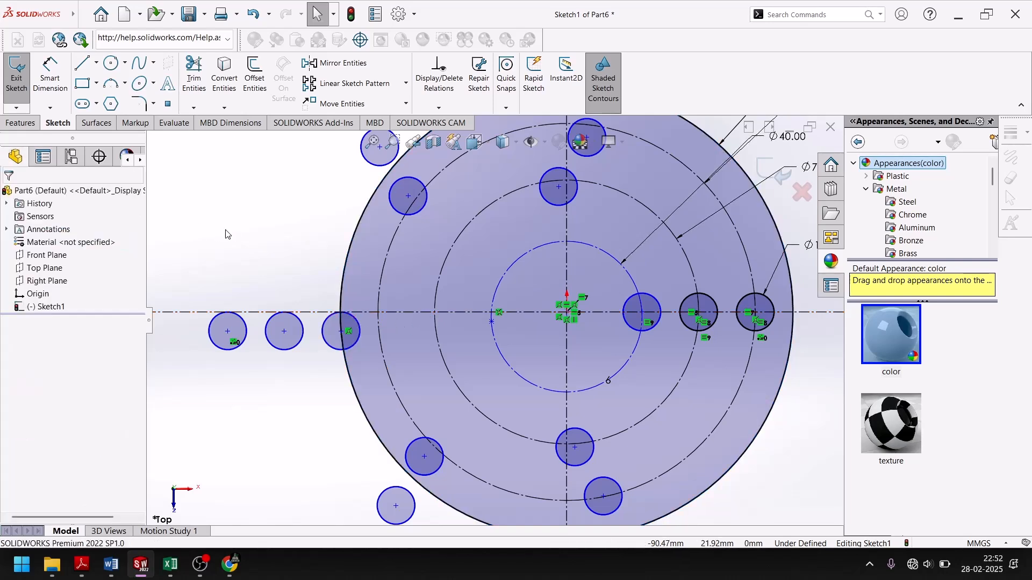
pyautogui.hotkey('ctrl', 'z')
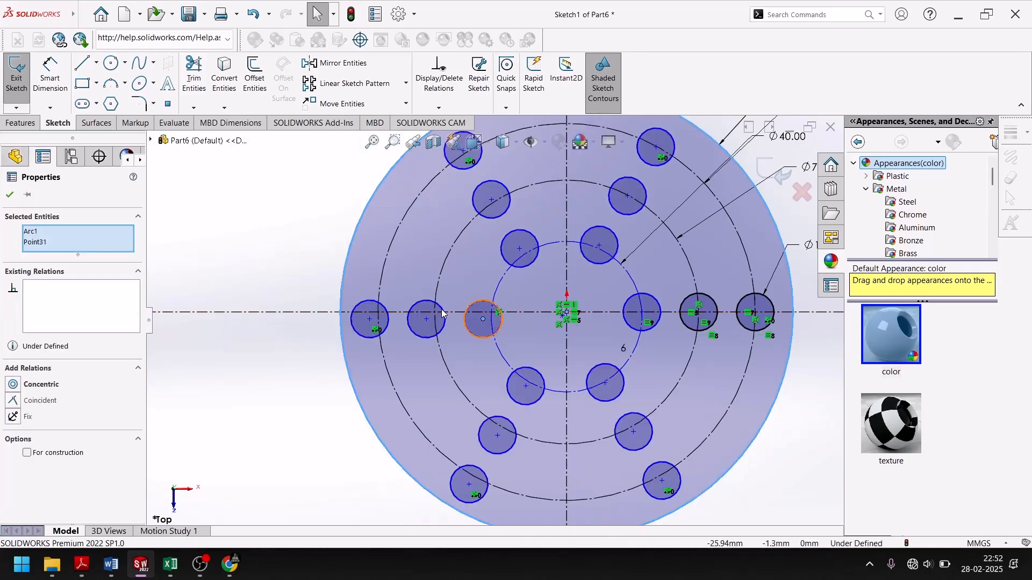
pyautogui.press('Escape')
# Move the center of the innermost hole left of the origin onto the intersection of the 40 mm pitch circle and the horizontal centerline
pyautogui.scroll(-5, 497, 346)
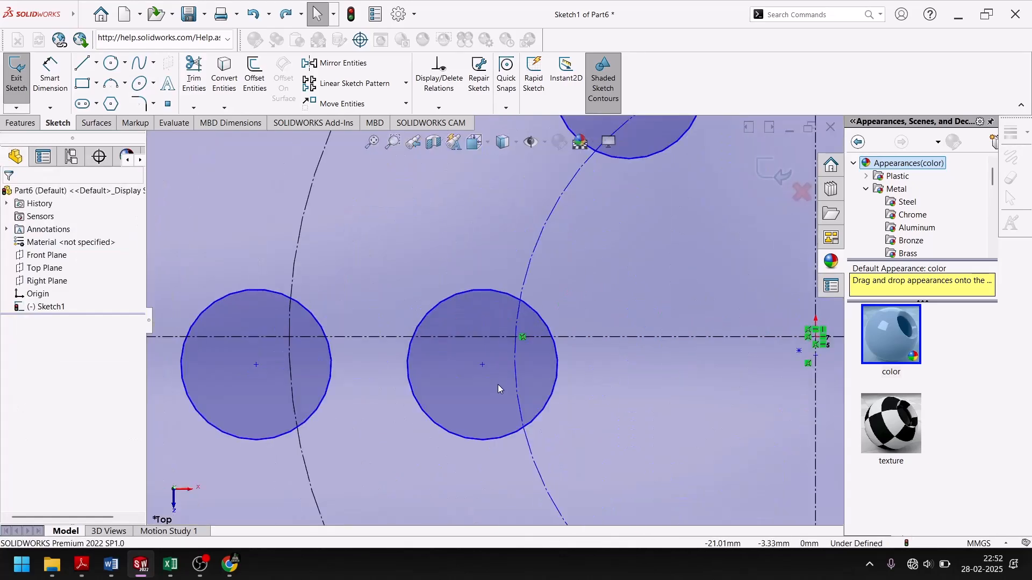
pyautogui.moveTo(518, 342)
pyautogui.mouseDown()
pyautogui.moveTo(534, 335)
pyautogui.moveTo(516, 337)
pyautogui.mouseUp()
pyautogui.click(642, 399)
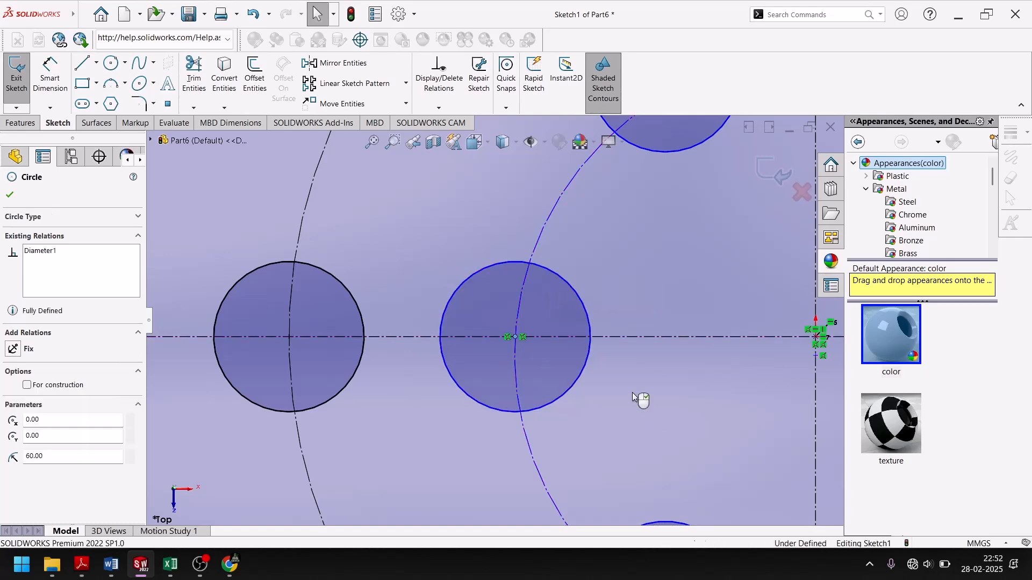
pyautogui.scroll(5, 632, 393)
pyautogui.click(248, 212)
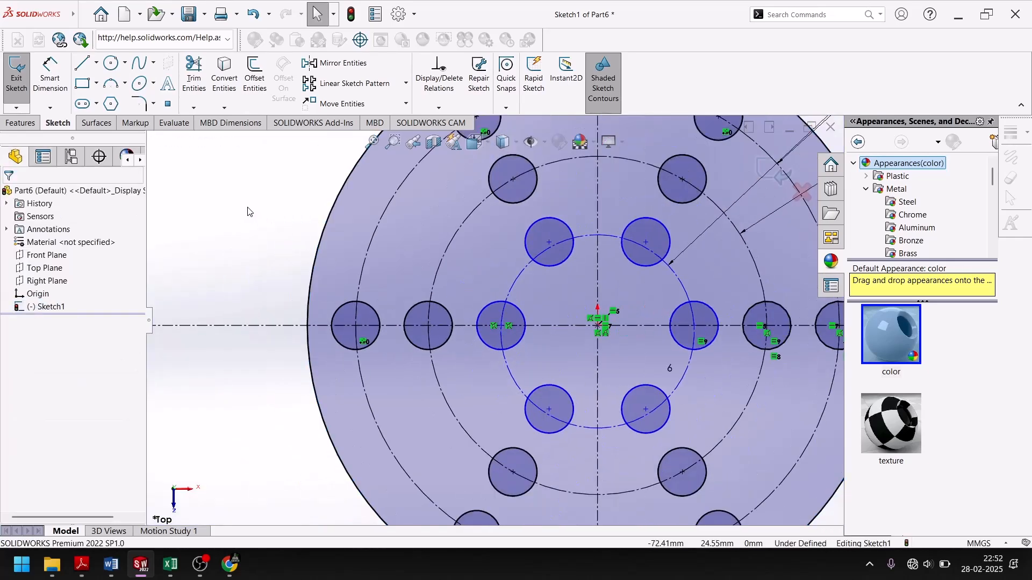
# Test the freedom of the upper-left inner hole by moving its center to about X -8.93, Y 15.47 mm
pyautogui.scroll(3, 245, 222)
pyautogui.scroll(-3, 526, 297)
pyautogui.scroll(-5, 528, 293)
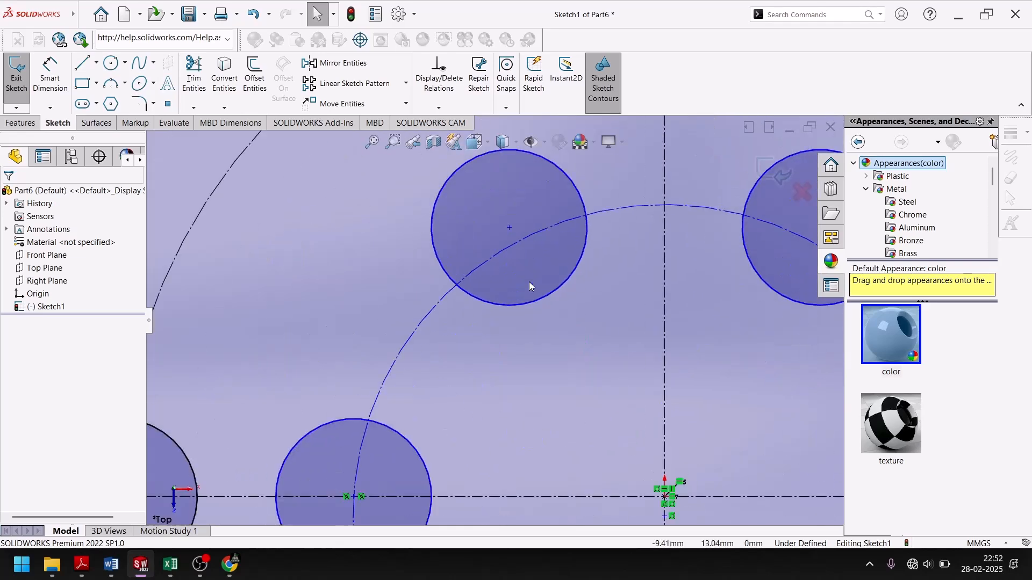
pyautogui.moveTo(511, 226); pyautogui.dragTo(491, 192)
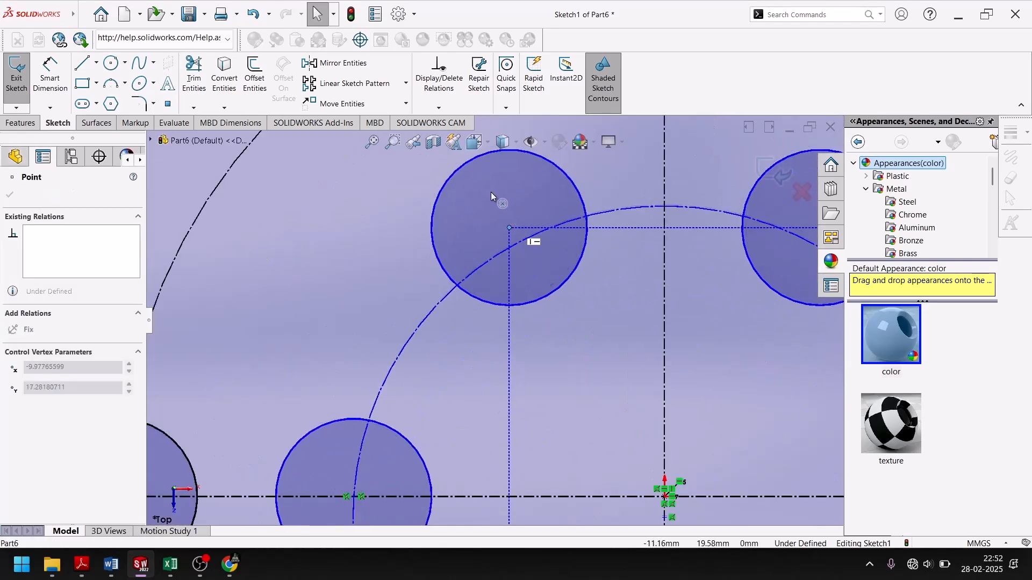
pyautogui.scroll(5, 481, 304)
pyautogui.scroll(2, 443, 310)
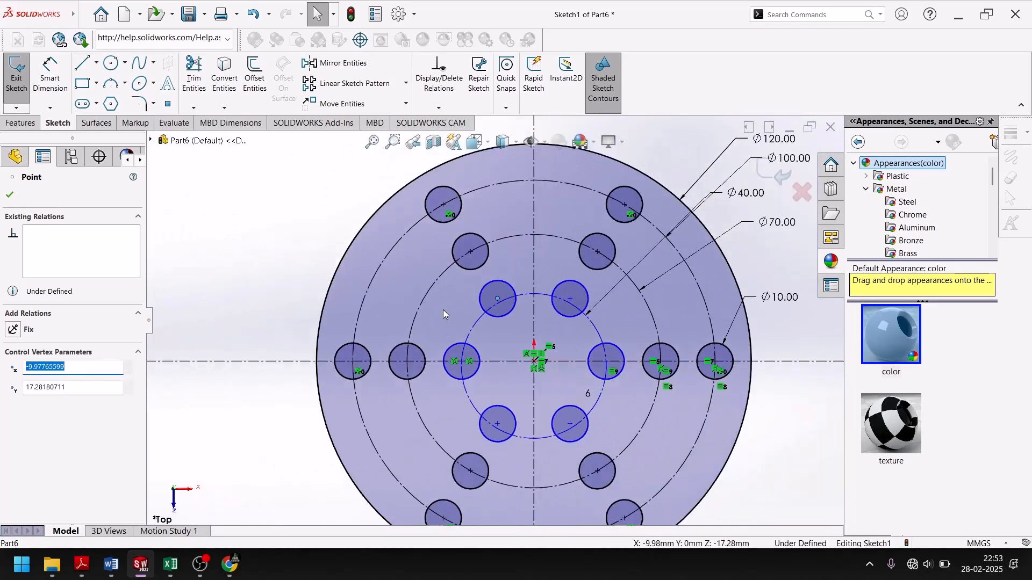
pyautogui.scroll(-5, 484, 293)
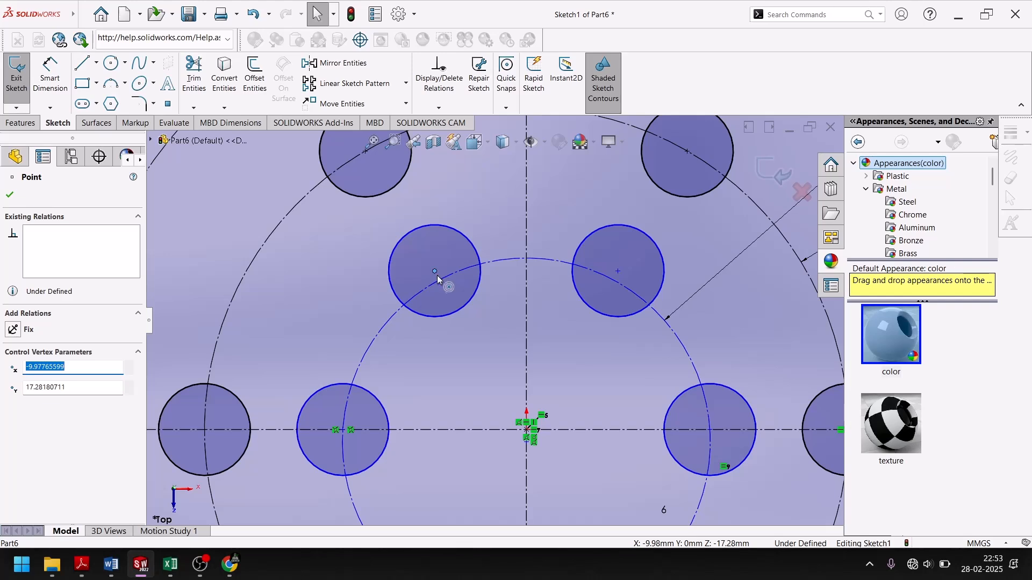
pyautogui.moveTo(433, 268)
pyautogui.mouseDown()
pyautogui.moveTo(463, 366)
pyautogui.moveTo(446, 286)
pyautogui.mouseUp()
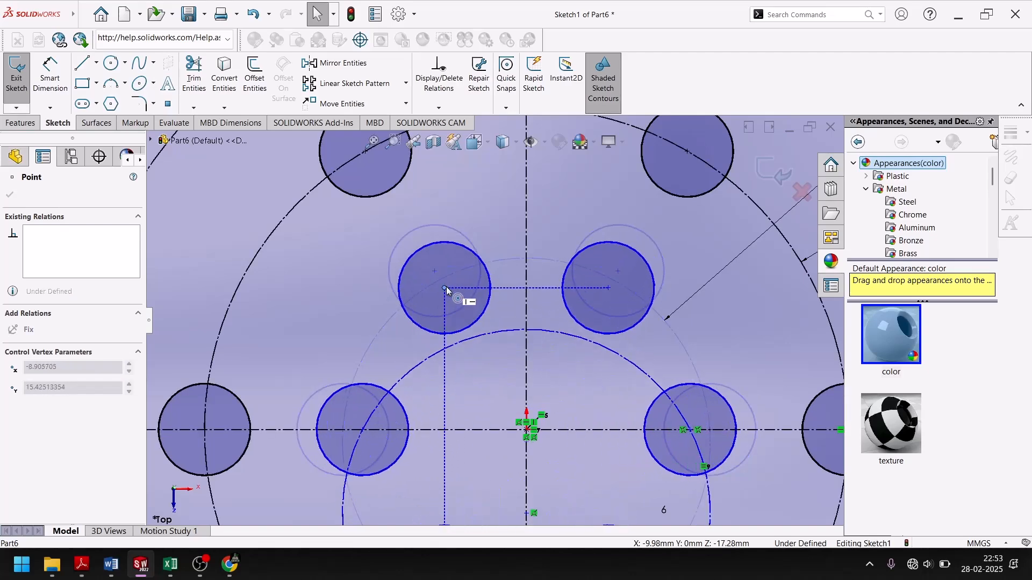
# Delete the Coincident relation that ties the center of the 40 mm pitch circle to the vertical centerline
pyautogui.scroll(3, 473, 356)
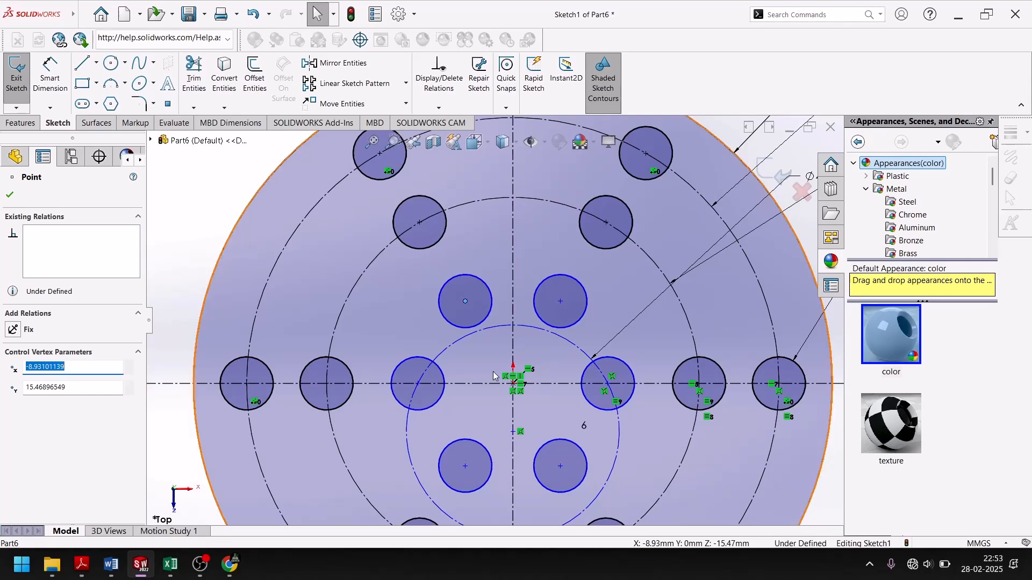
pyautogui.scroll(-3, 521, 463)
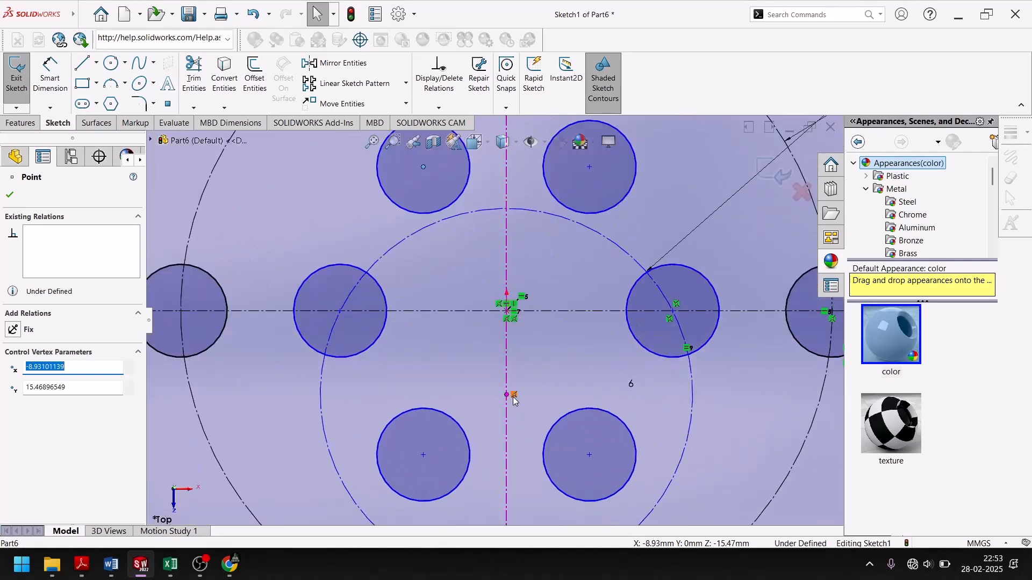
pyautogui.click(512, 395)
pyautogui.scroll(-5, 510, 393)
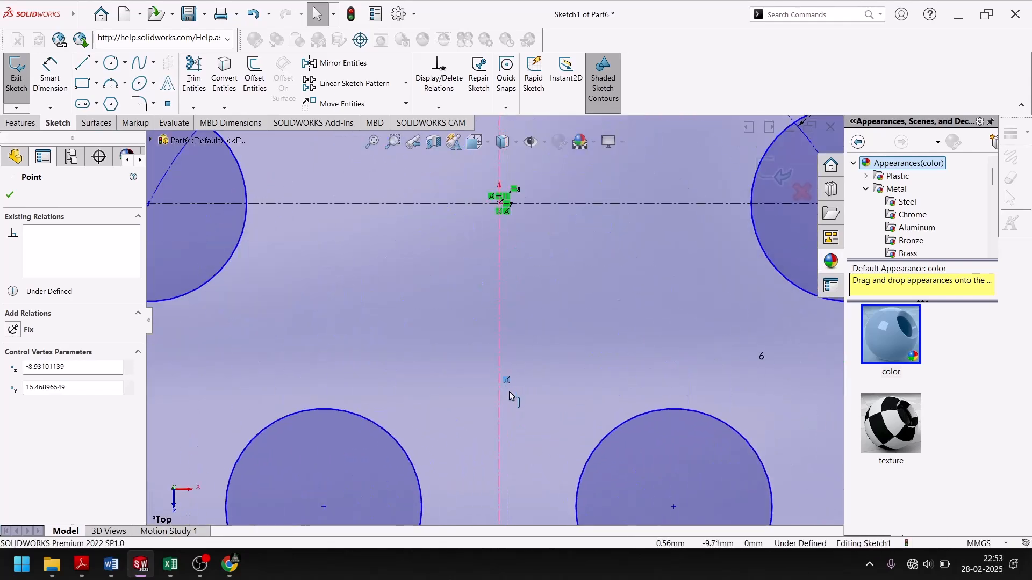
pyautogui.scroll(4, 495, 394)
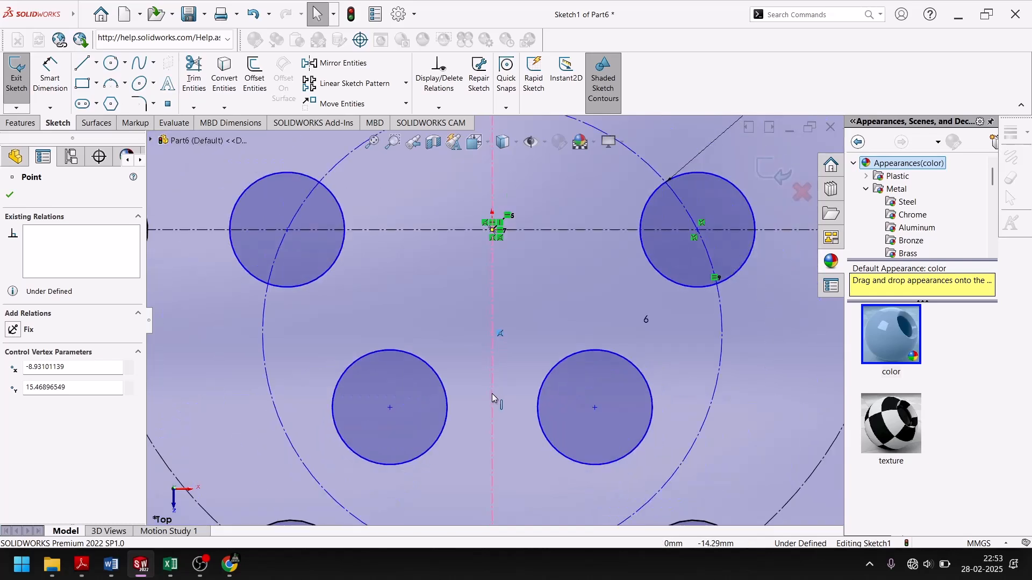
pyautogui.click(721, 369)
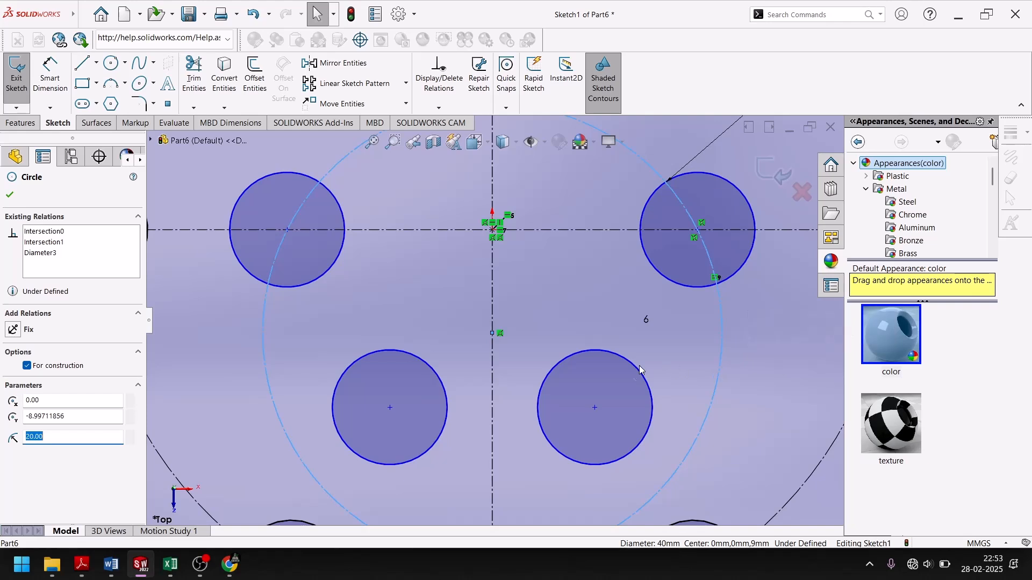
pyautogui.scroll(-4, 506, 341)
pyautogui.press('Escape')
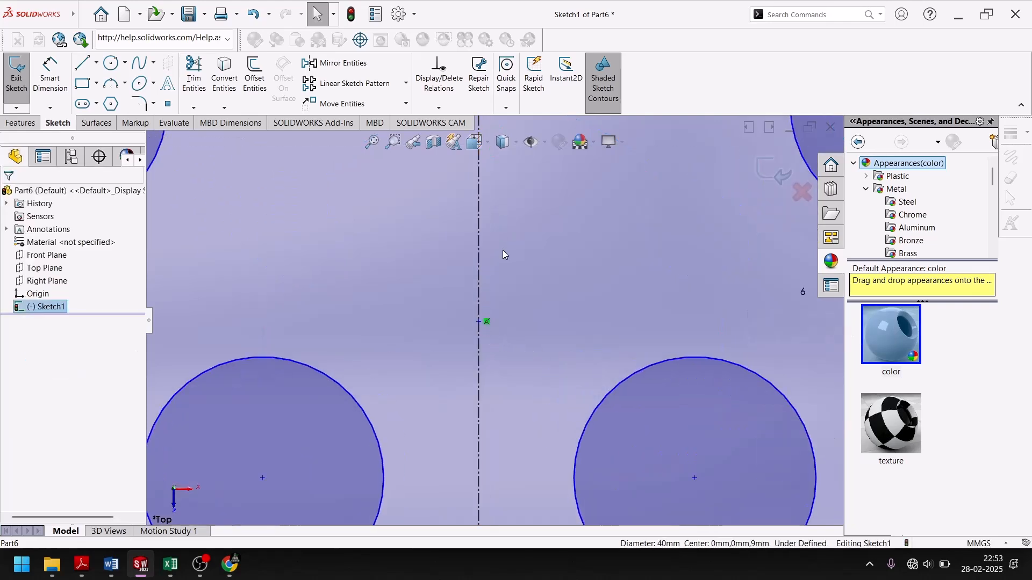
pyautogui.click(488, 325)
pyautogui.press('Escape')
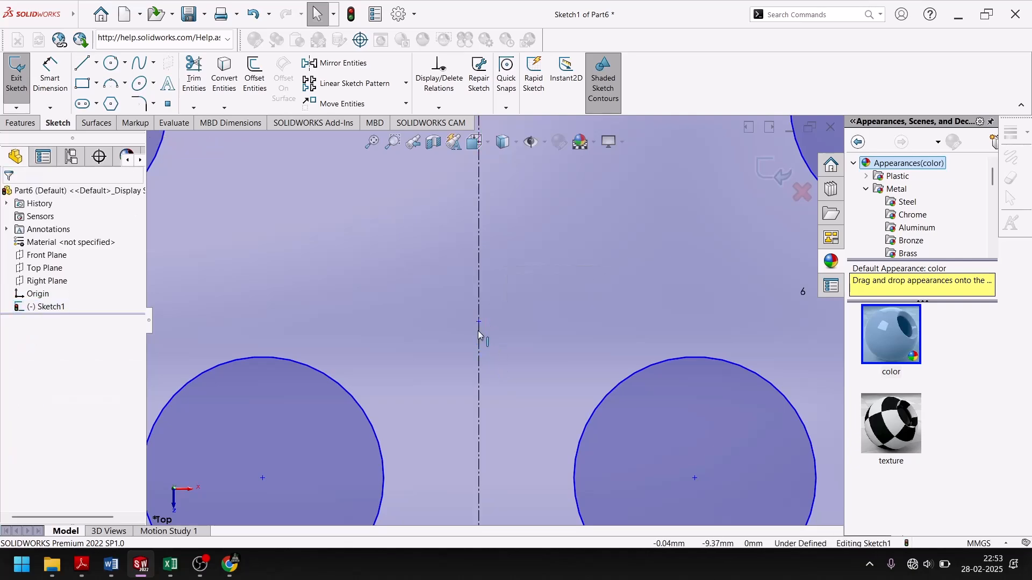
pyautogui.scroll(5, 489, 325)
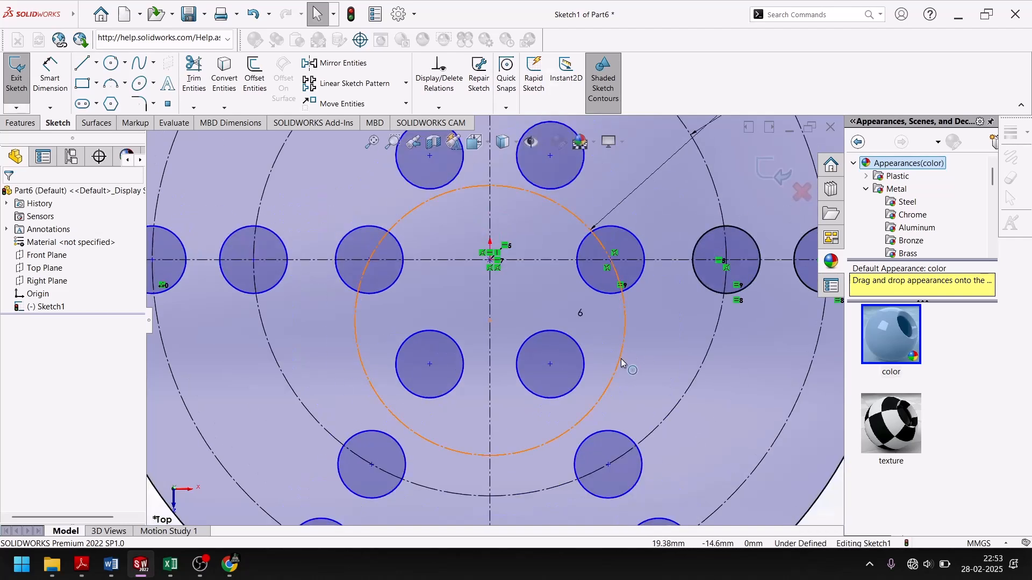
pyautogui.click(621, 359)
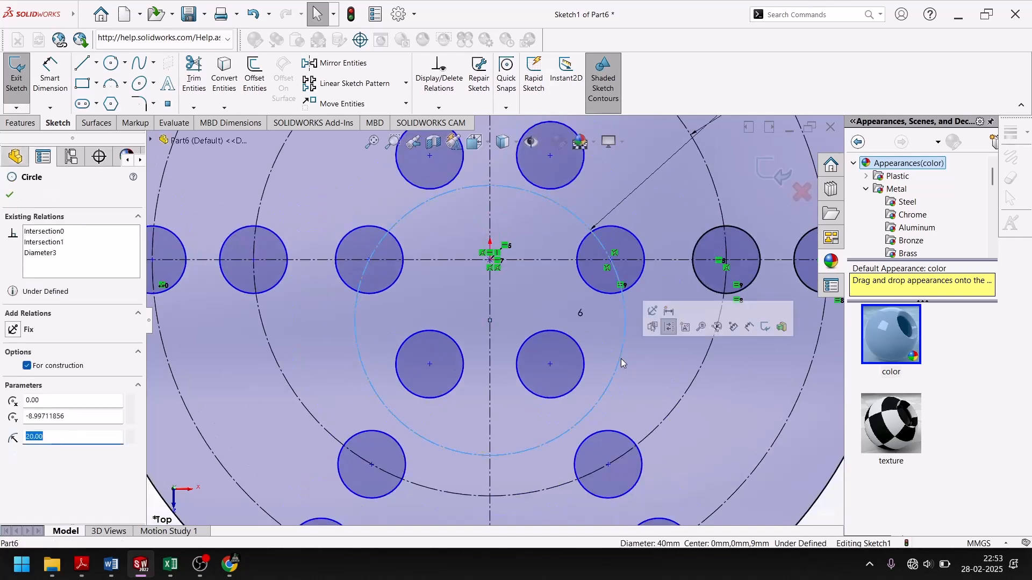
pyautogui.click(493, 318)
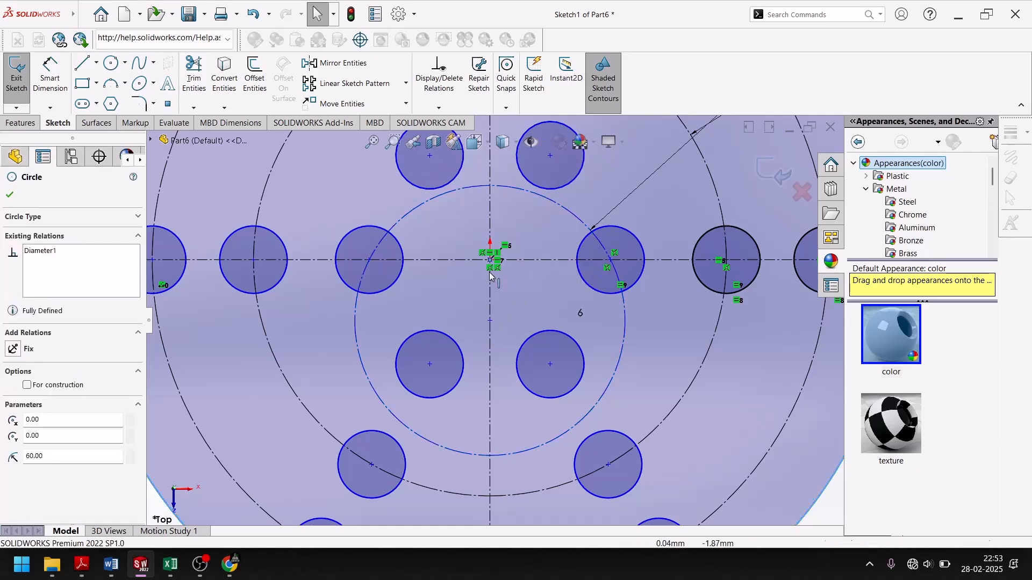
pyautogui.click(491, 322)
pyautogui.moveTo(488, 281); pyautogui.dragTo(498, 324)
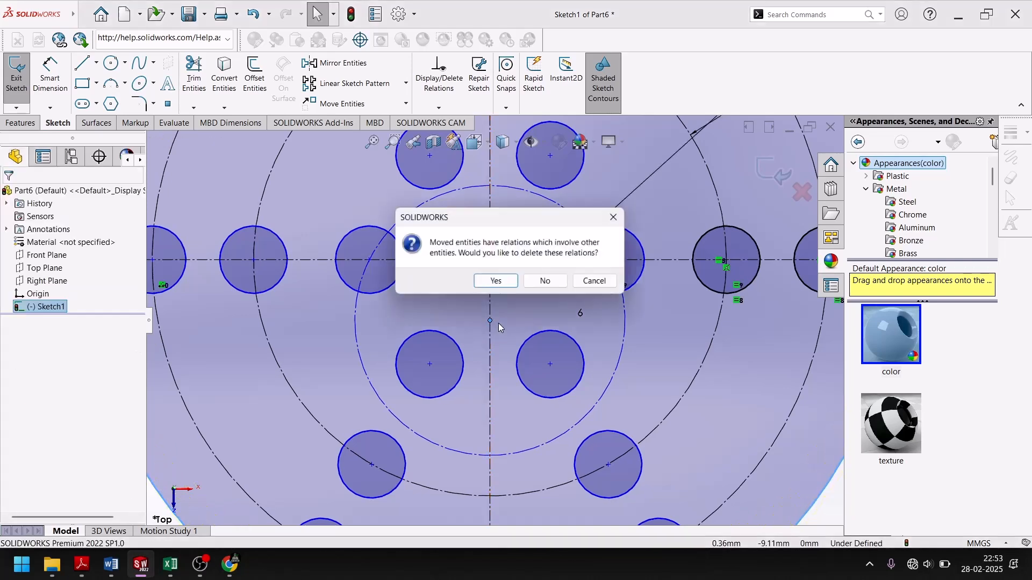
pyautogui.click(616, 217)
# Move the center of the 40 mm pitch circle onto the origin
pyautogui.moveTo(490, 322)
pyautogui.mouseDown()
pyautogui.moveTo(497, 268)
pyautogui.moveTo(485, 255)
pyautogui.moveTo(498, 265)
pyautogui.moveTo(431, 347)
pyautogui.moveTo(435, 327)
pyautogui.mouseUp()
pyautogui.scroll(-10, 498, 265)
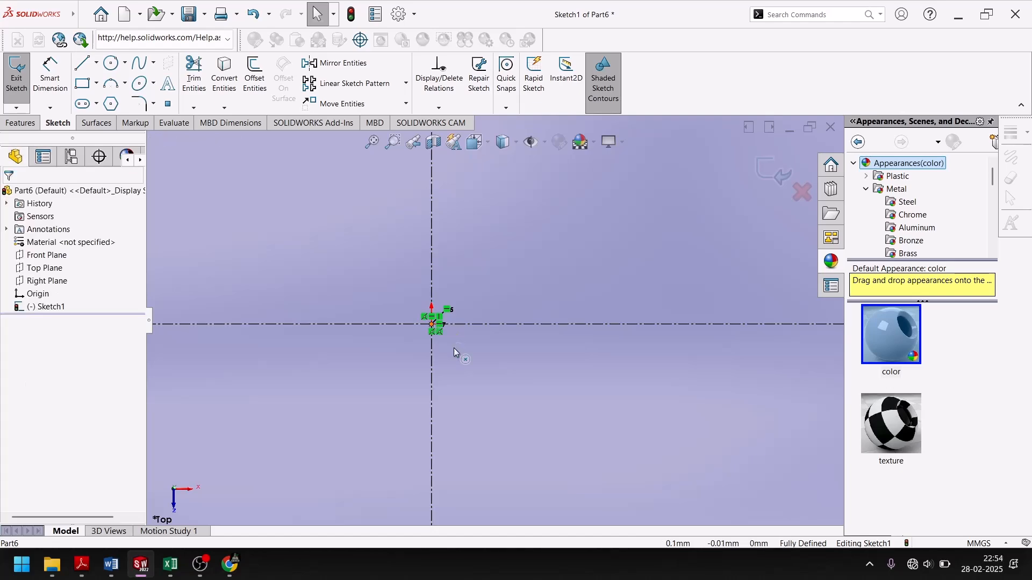
pyautogui.press('f')
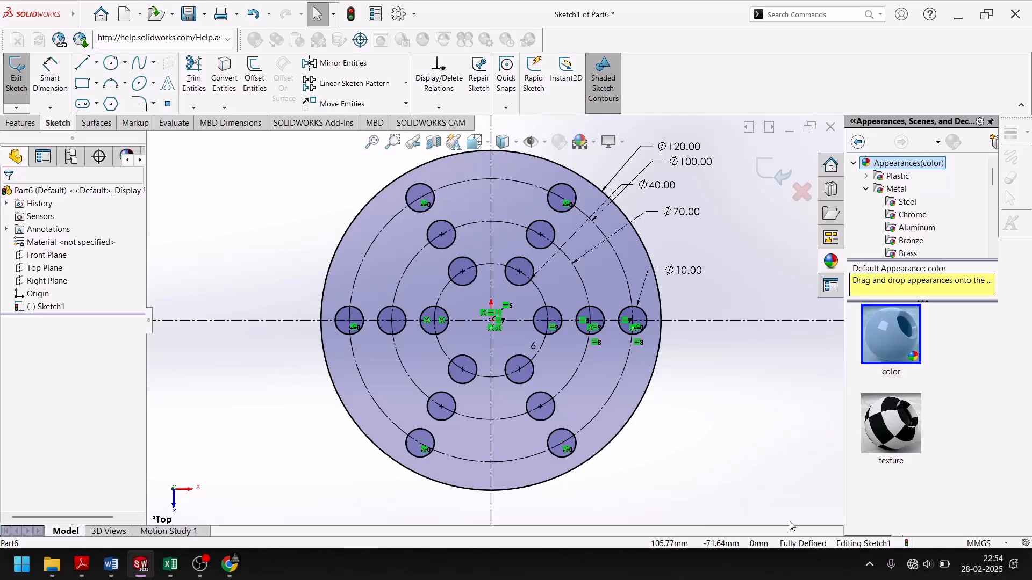
# Exit the plate sketch and start an Extruded Boss/Base from it
pyautogui.click(773, 170)
pyautogui.moveTo(655, 435)
pyautogui.mouseDown(button='middle')
pyautogui.moveTo(546, 475)
pyautogui.moveTo(661, 346)
pyautogui.moveTo(655, 329)
pyautogui.moveTo(640, 359)
pyautogui.mouseUp(button='middle')
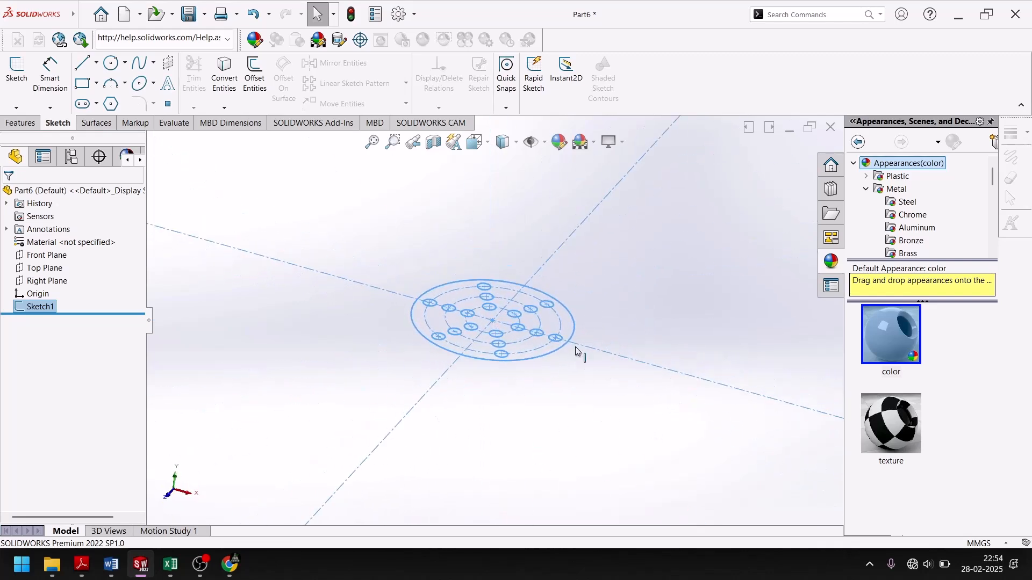
pyautogui.click(20, 122)
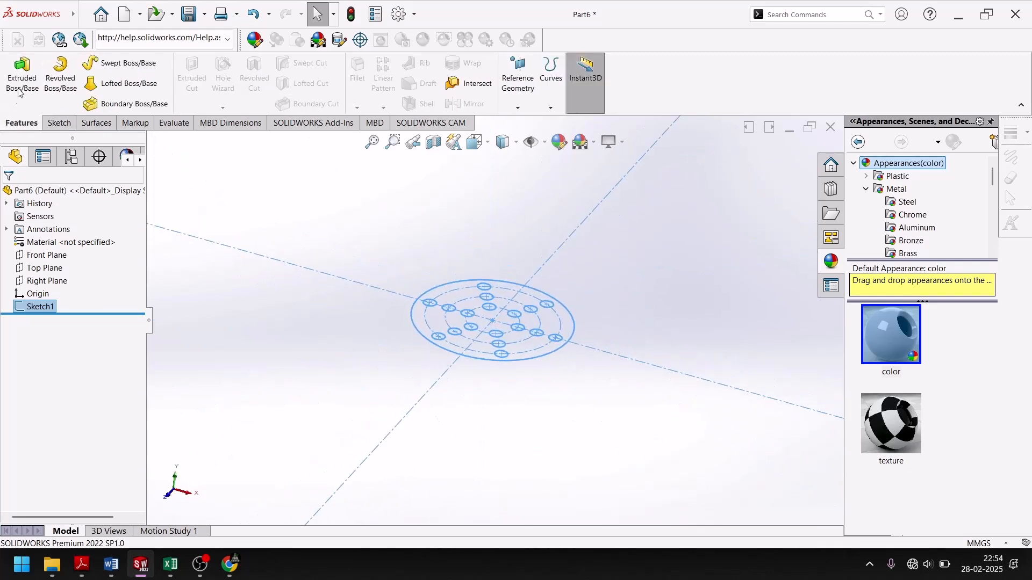
pyautogui.click(22, 81)
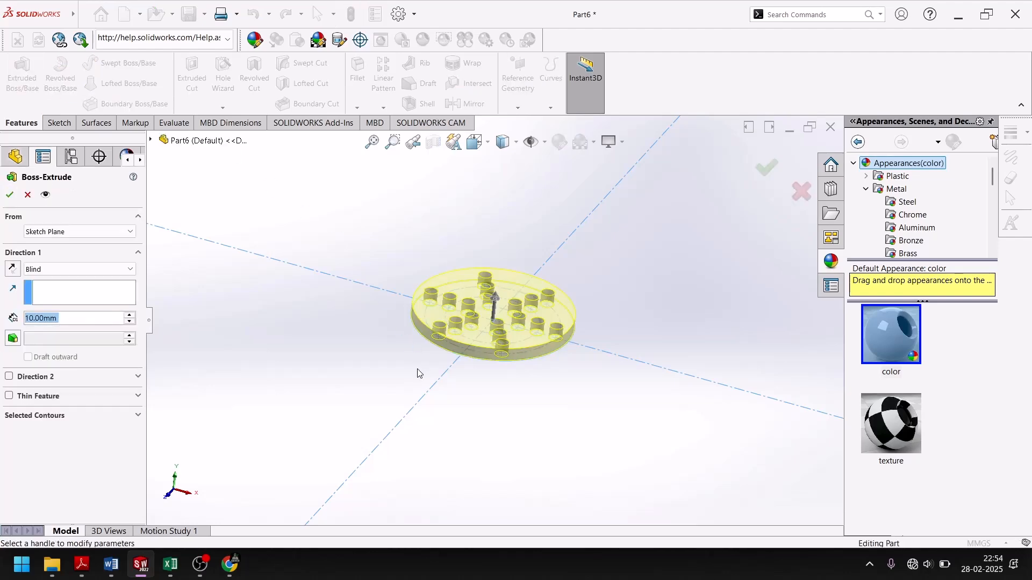
# Check the plate thickness in section A-A of the PDF in Adobe Reader, and set the Blind extrusion depth to 10 mm in SOLIDWORKS
pyautogui.click(141, 573)
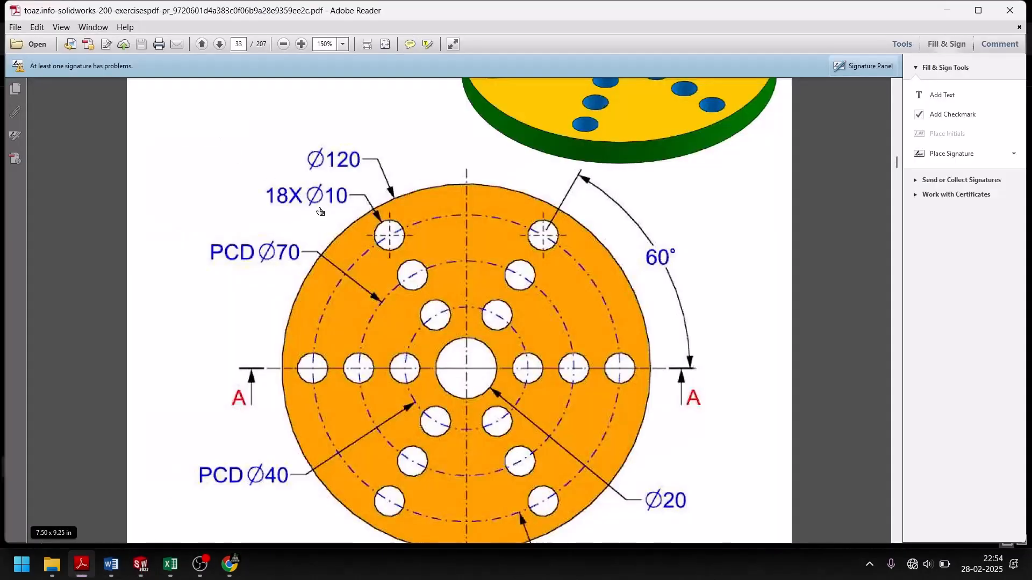
pyautogui.scroll(-3, 325, 242)
pyautogui.scroll(1, 328, 271)
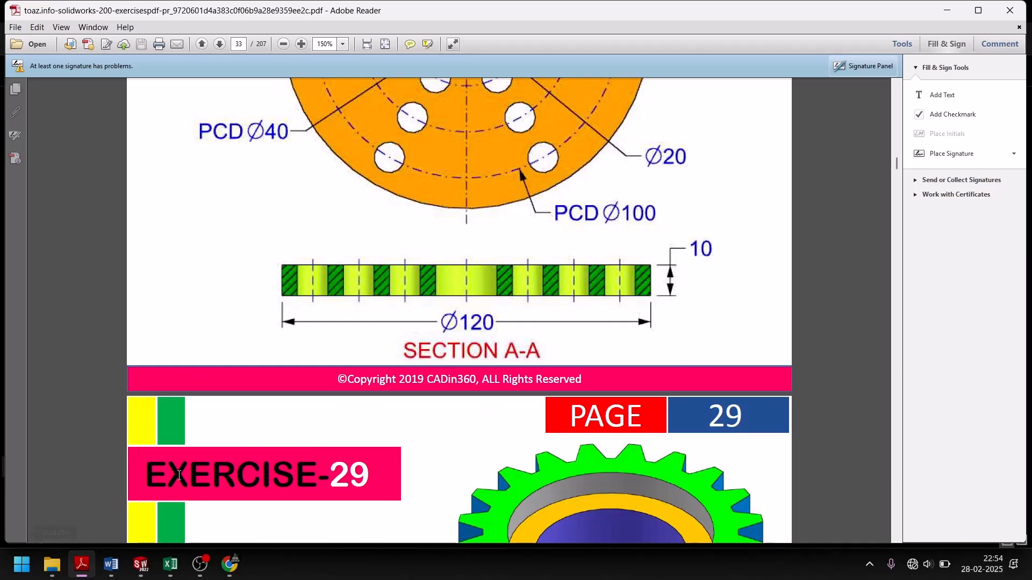
pyautogui.click(140, 564)
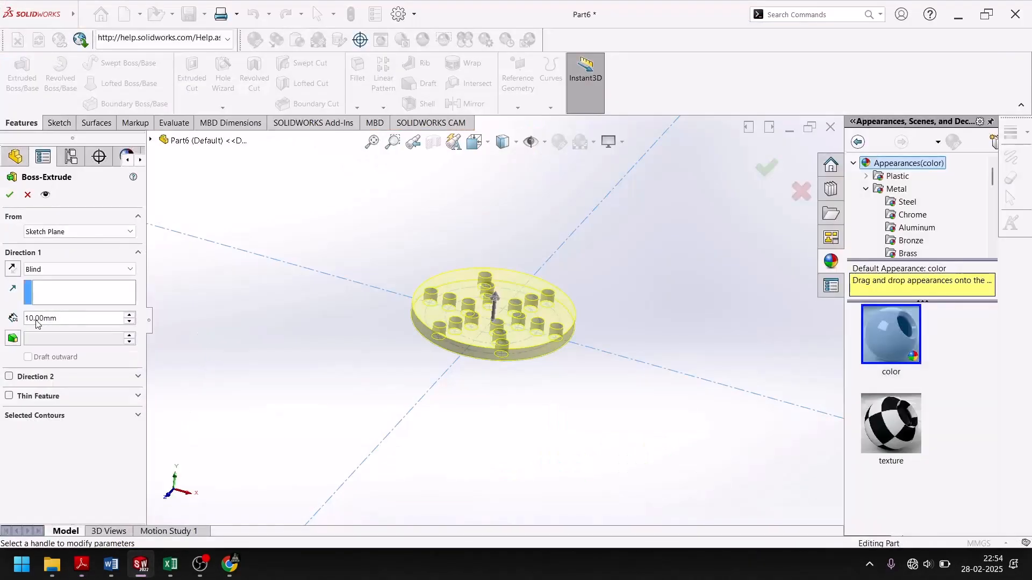
pyautogui.moveTo(76, 318); pyautogui.dragTo(2, 320)
pyautogui.write('10')
pyautogui.press('Return')
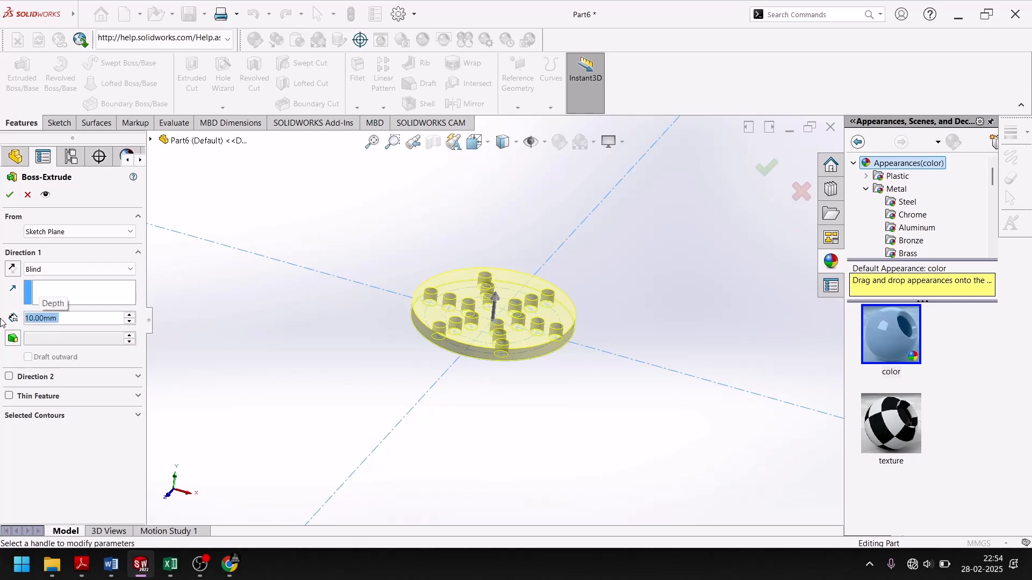
# Finish the plate extrusion and look up the part's colors in the Exercise-28 picture of the PDF in Adobe Reader
pyautogui.click(10, 195)
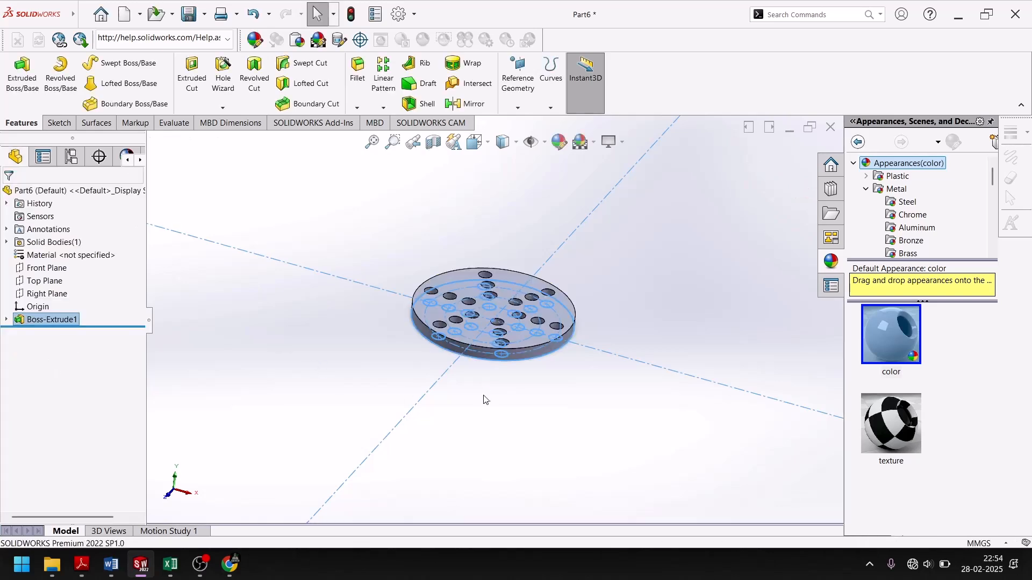
pyautogui.scroll(-5, 482, 304)
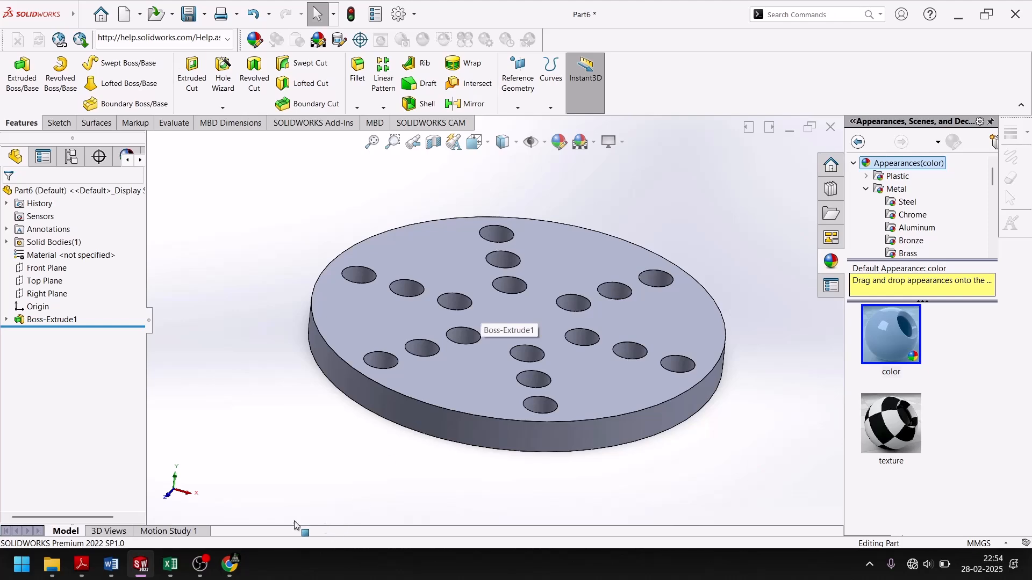
pyautogui.click(132, 569)
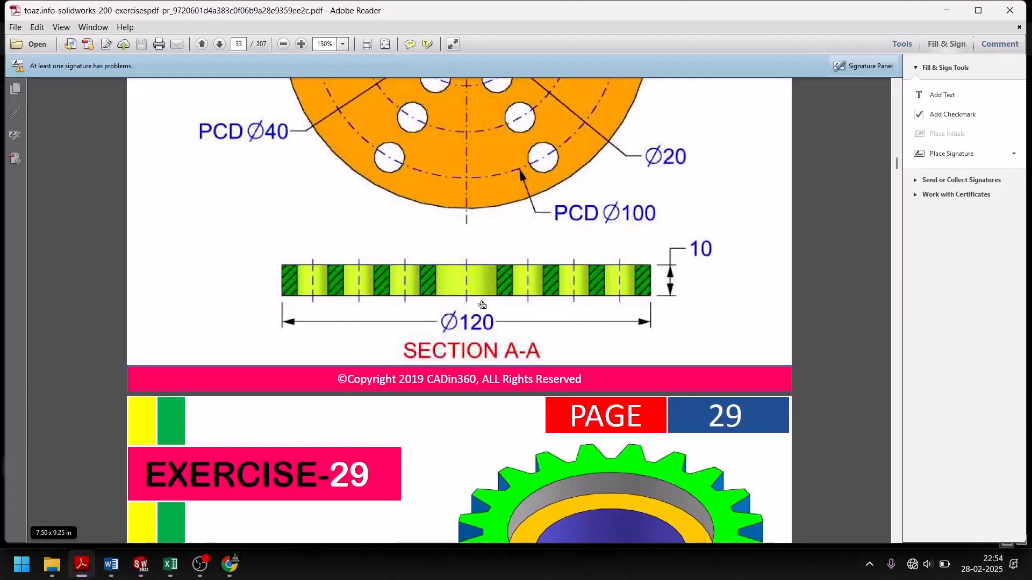
pyautogui.scroll(10, 457, 316)
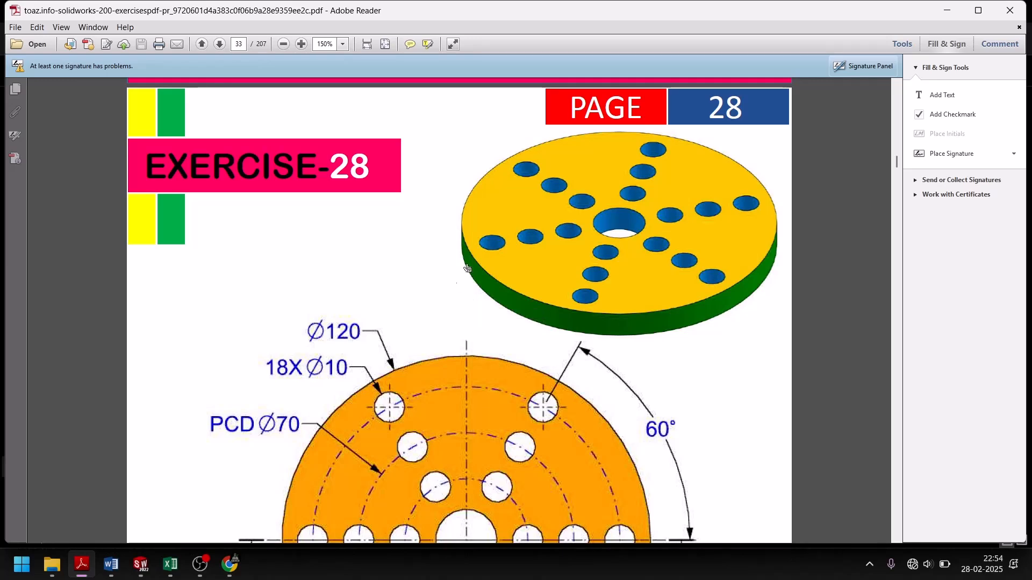
# Switch back to SOLIDWORKS and color the plate's outer cylindrical face green
pyautogui.click(140, 565)
pyautogui.scroll(-3, 433, 416)
pyautogui.click(431, 402)
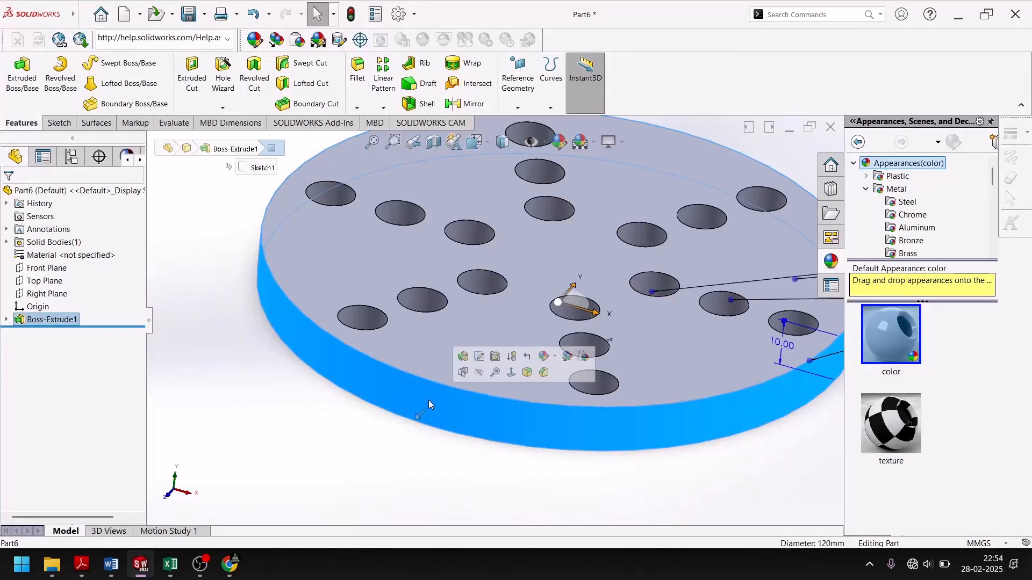
pyautogui.click(559, 141)
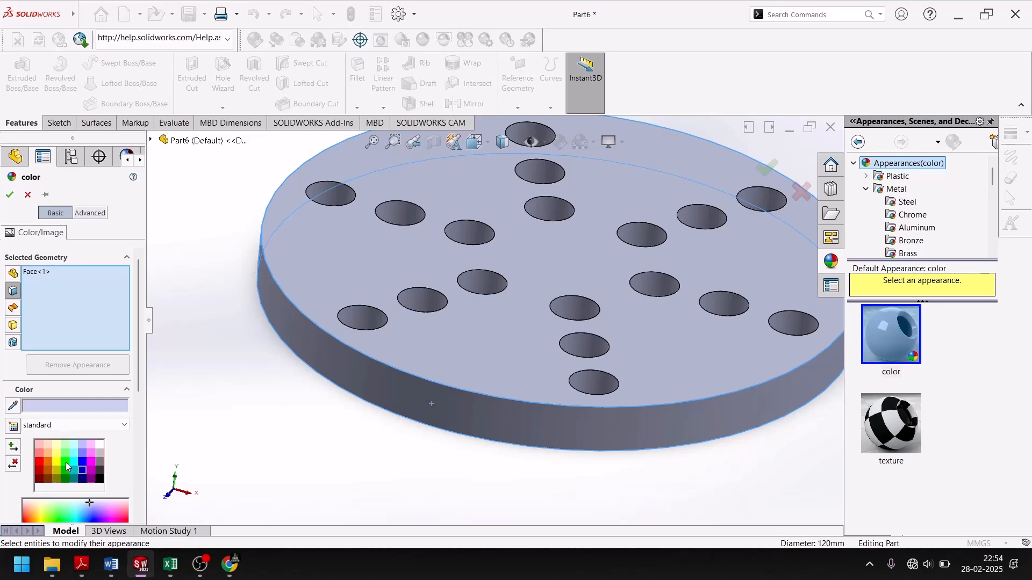
pyautogui.click(66, 462)
pyautogui.click(10, 195)
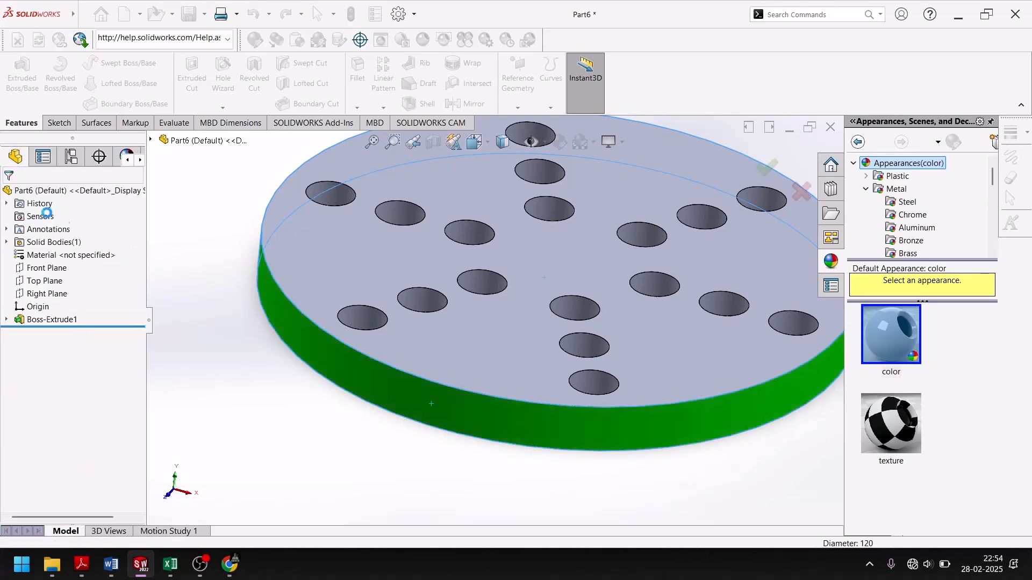
# Color the plate's flat upper face yellow
pyautogui.click(356, 267)
pyautogui.click(559, 142)
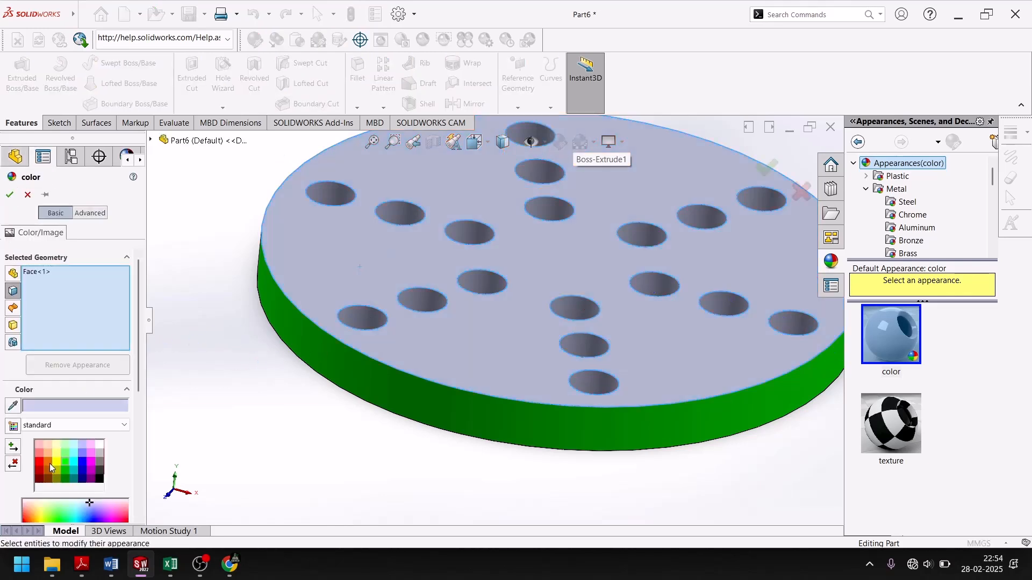
pyautogui.click(59, 461)
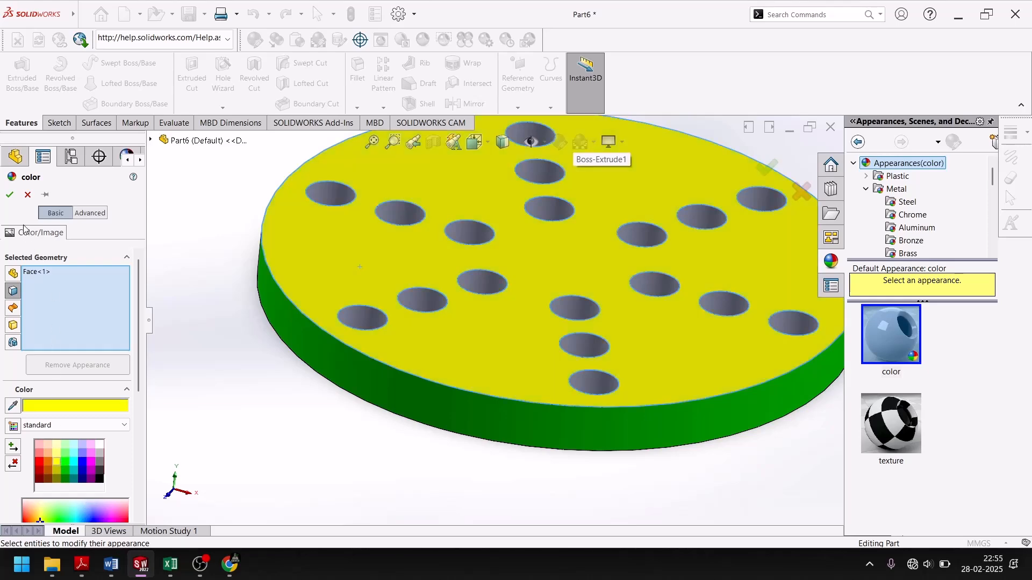
pyautogui.click(10, 195)
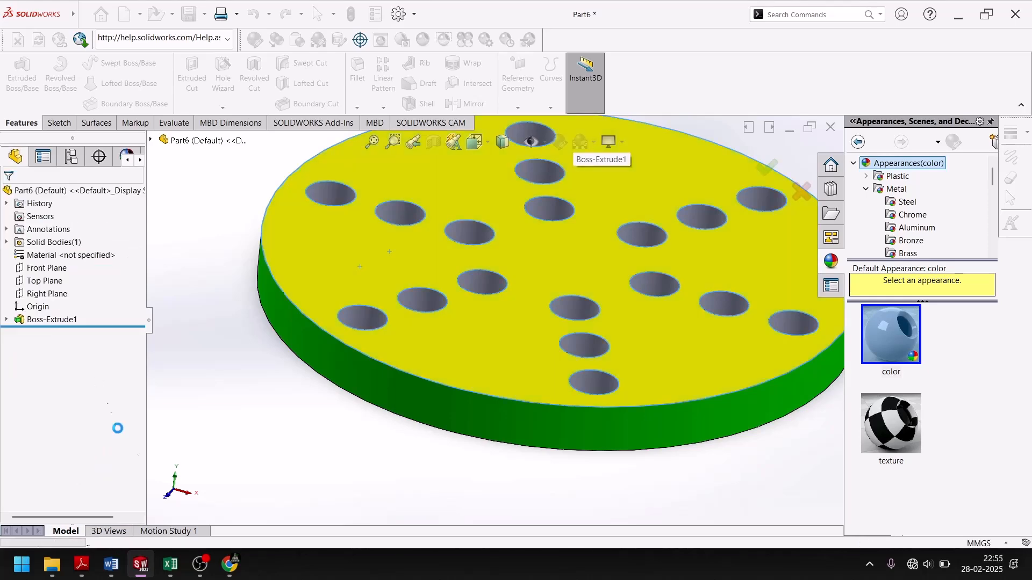
# Apply the Plain White scene and show the whole plate in the isometric view
pyautogui.click(595, 146)
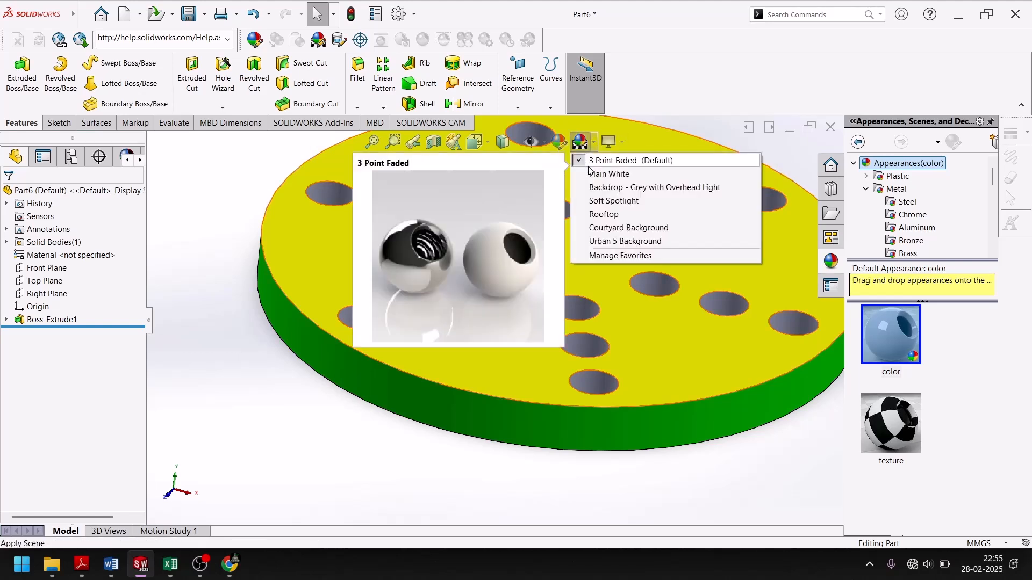
pyautogui.click(591, 173)
pyautogui.press('f')
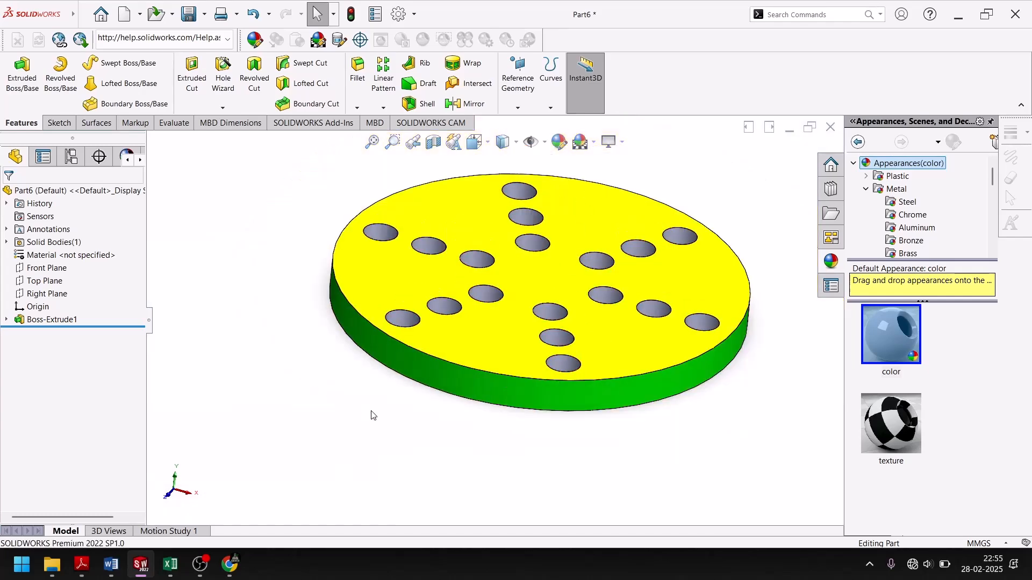
pyautogui.press('space')
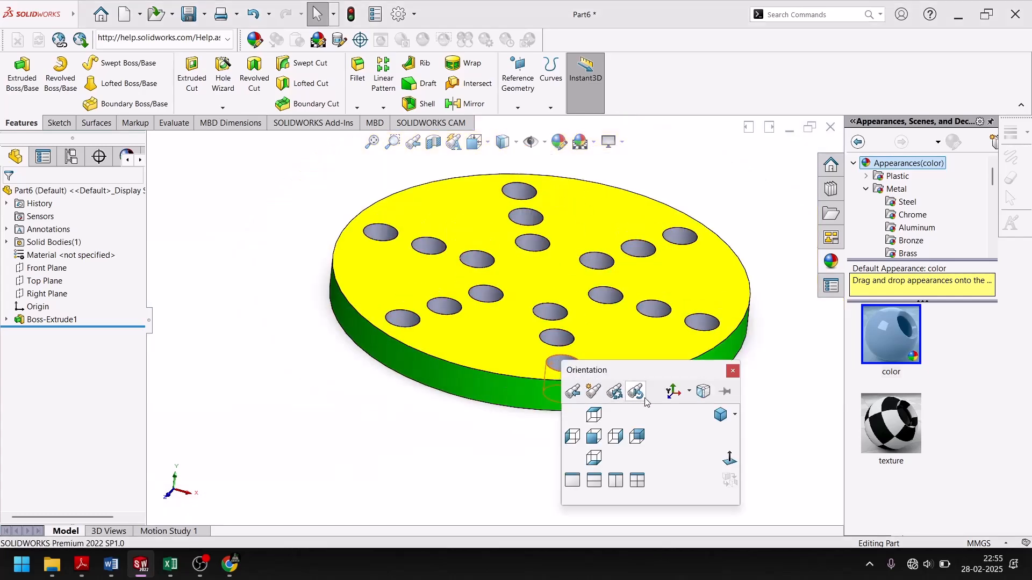
pyautogui.click(718, 418)
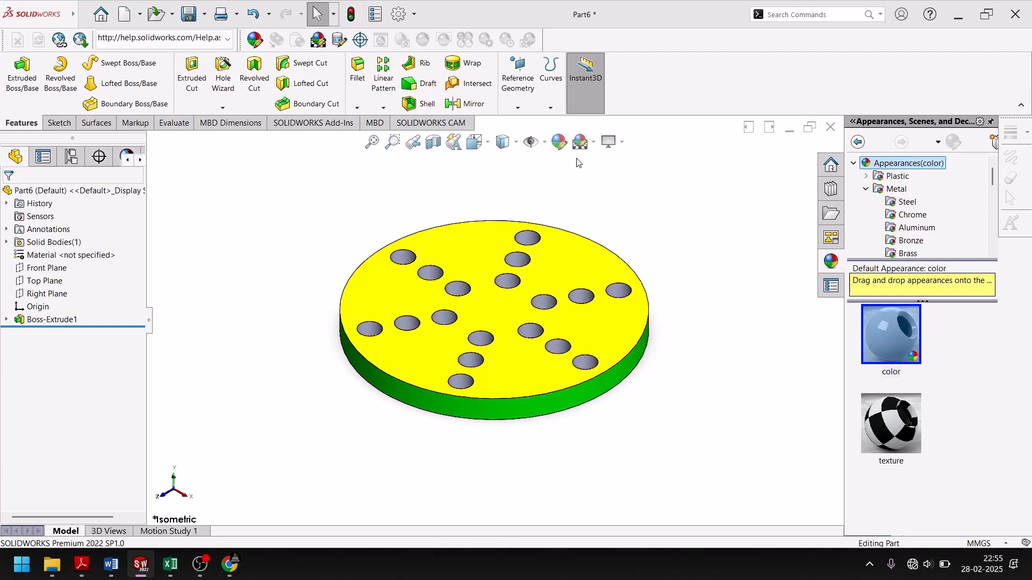
# Toggle two display options in the view settings for the plate's graphics
pyautogui.click(625, 141)
pyautogui.click(631, 161)
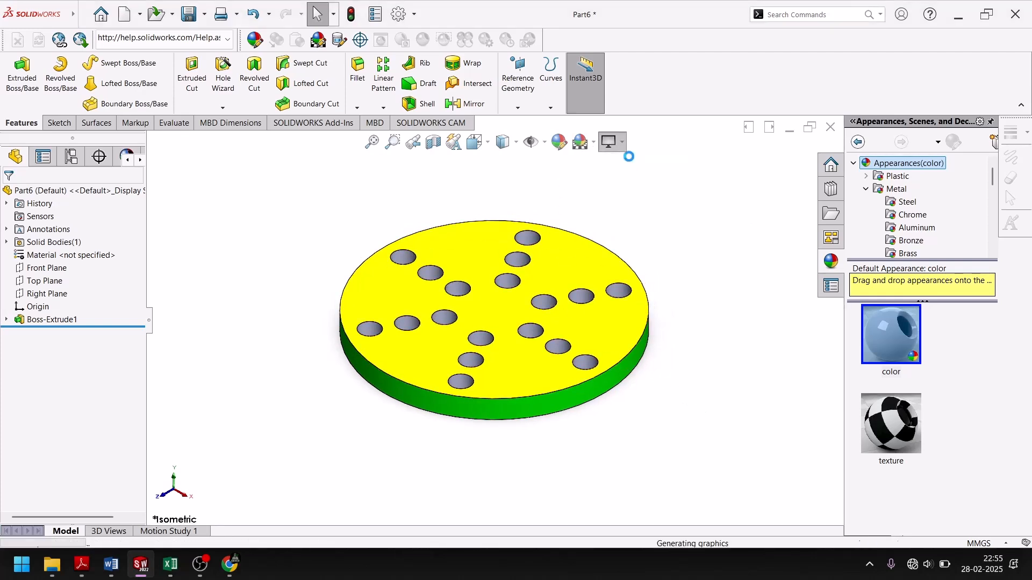
pyautogui.click(621, 145)
pyautogui.click(622, 193)
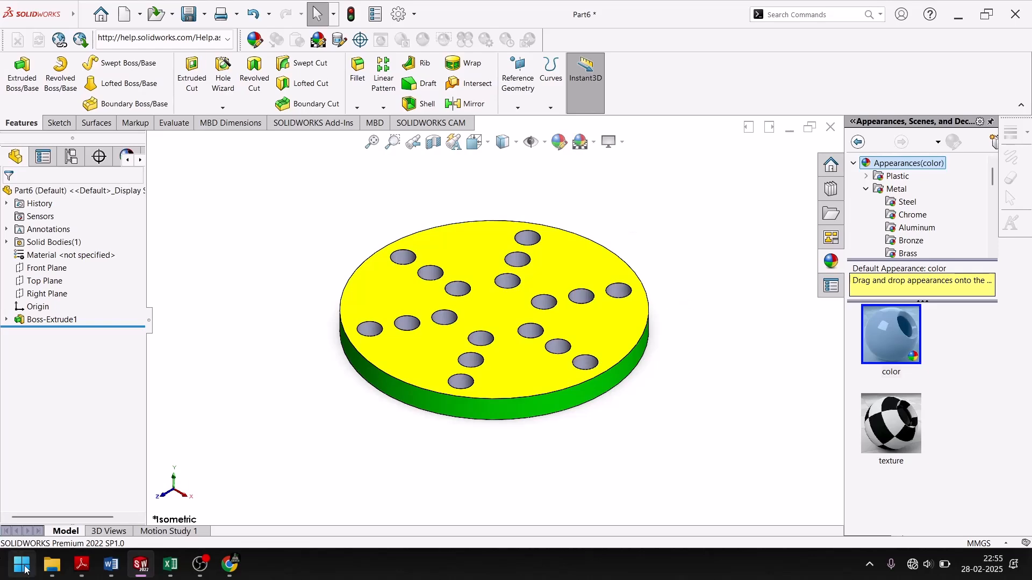
# Open the Windows search for apps, settings and documents
pyautogui.click(2, 568)
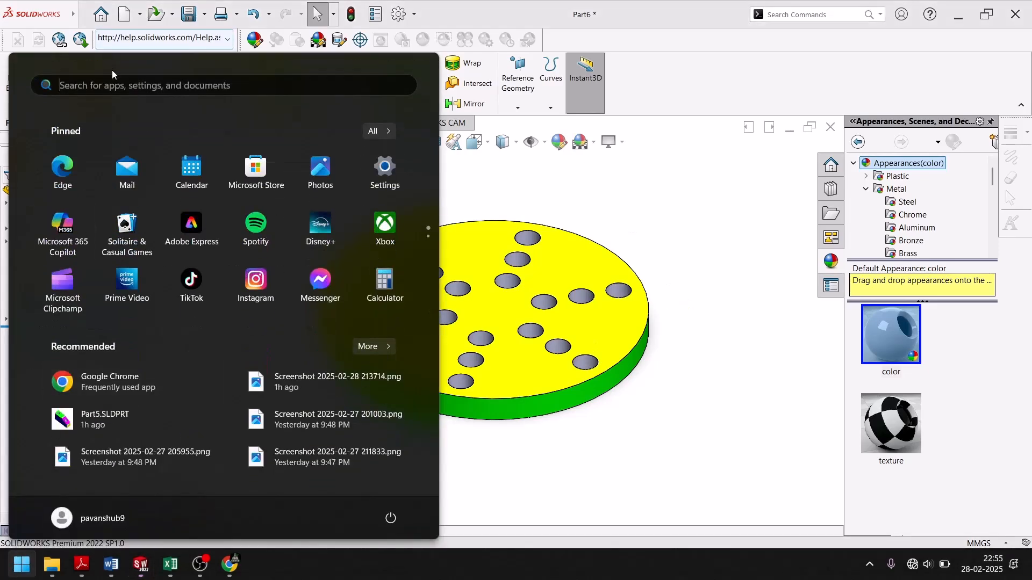